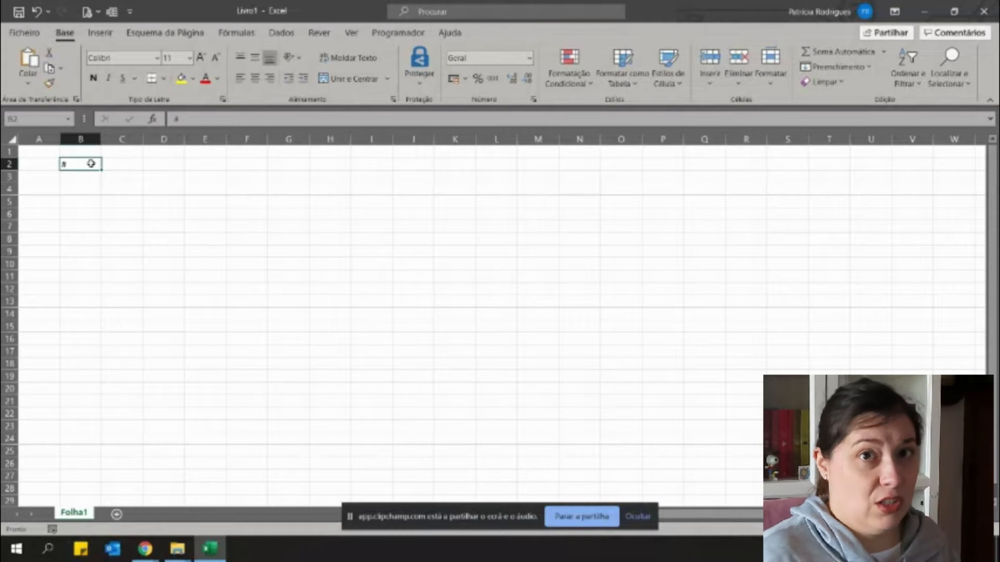
- Enter the column header Título in cell C2
key("Tab")
type("Tt")
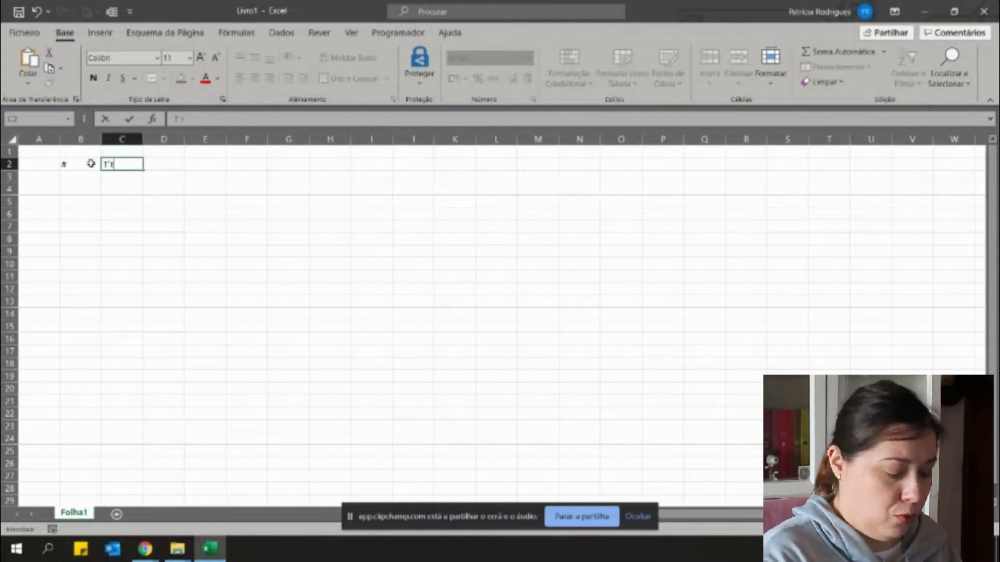
key("BackSpace")
key("BackSpace")
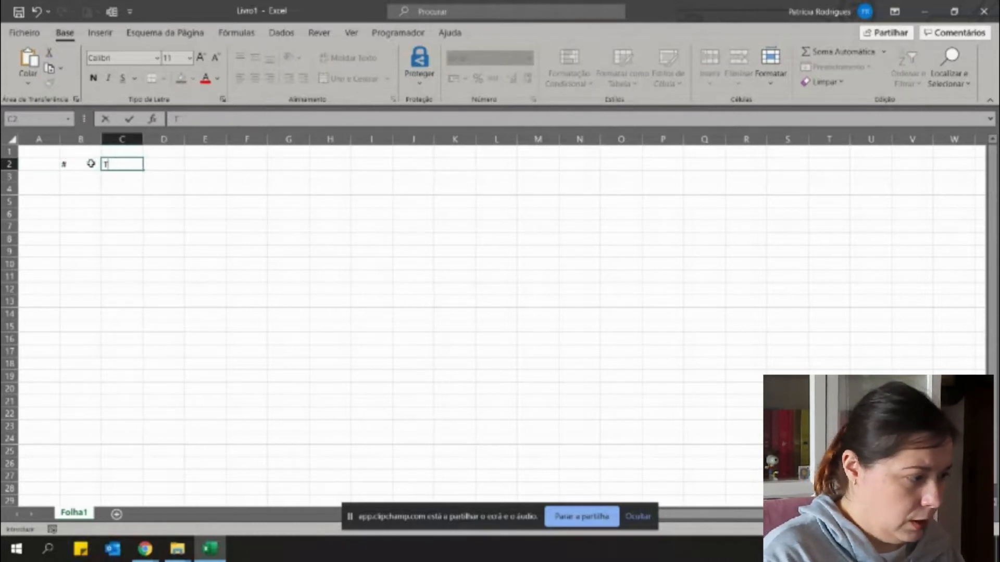
type("itulo")
key("Return")
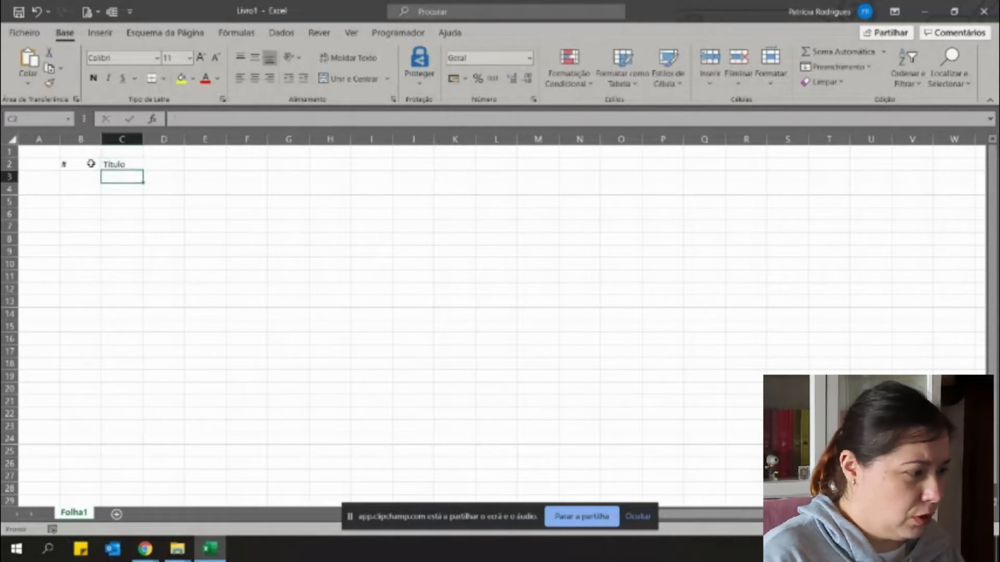
- Add the column headers Nome Autor in D2 and Nº Pág in E2
key("Up")
key("Right")
type("Nome Autor")
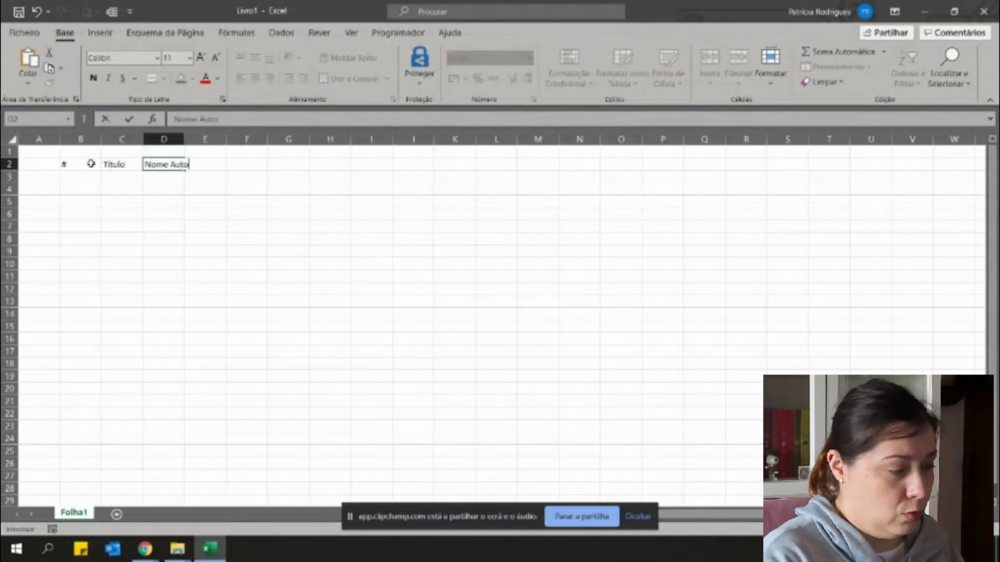
key("Return")
key("Up")
key("Right")
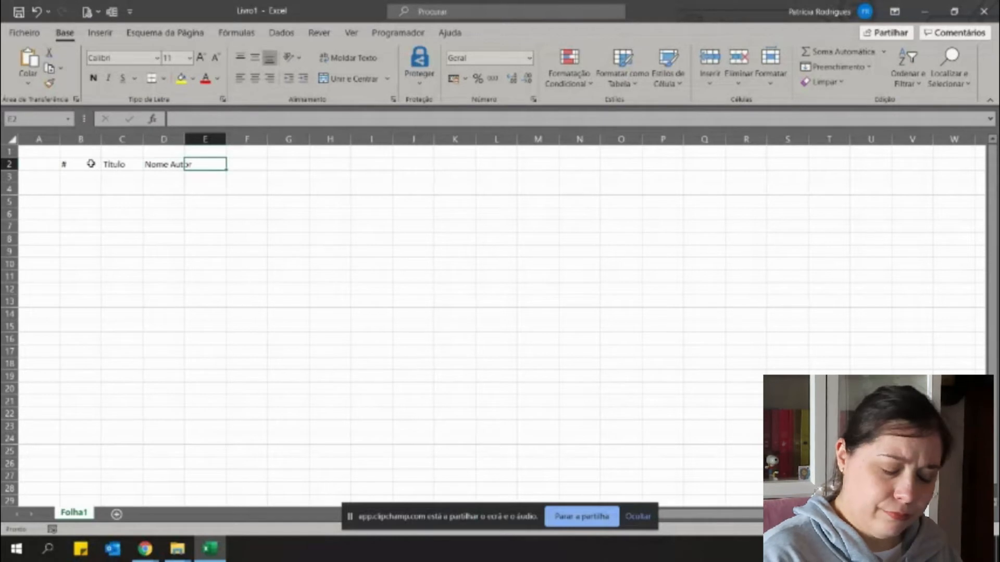
type("Nº")
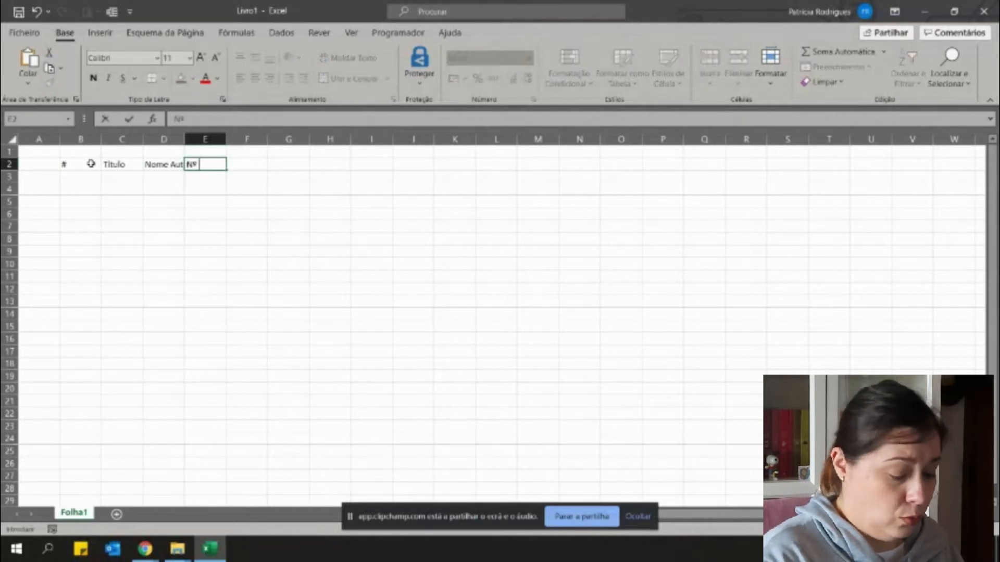
type(" Pág")
key("Tab")
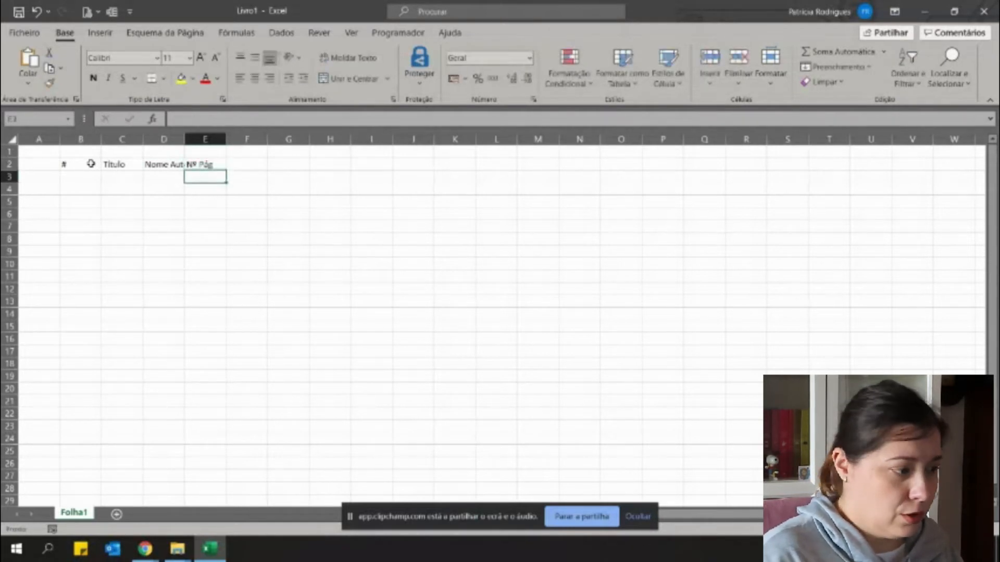
- Add the column headers Formato in F2 and Data Início in G2
type("Formato")
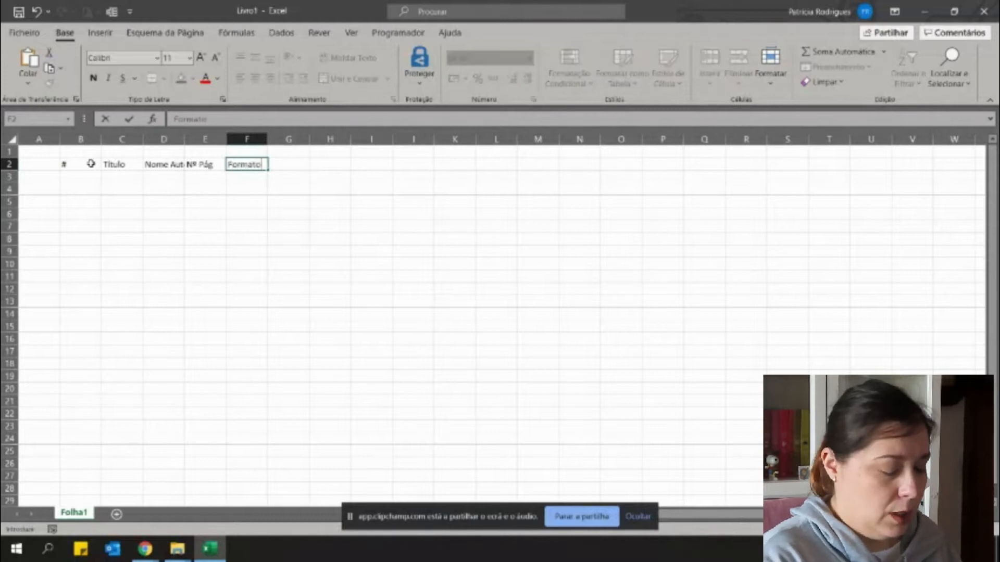
key("Return")
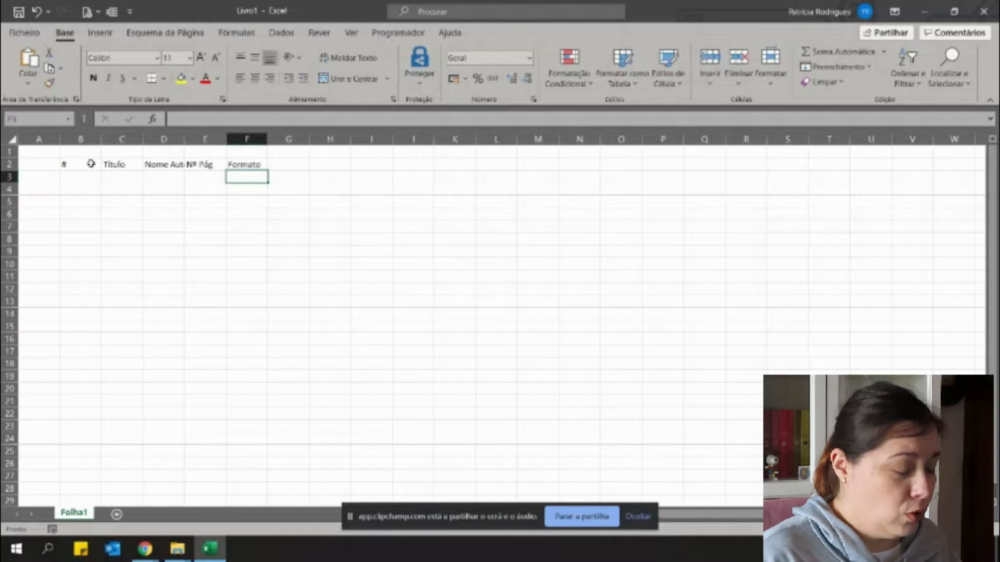
key("Up")
key("Right")
type("Da")
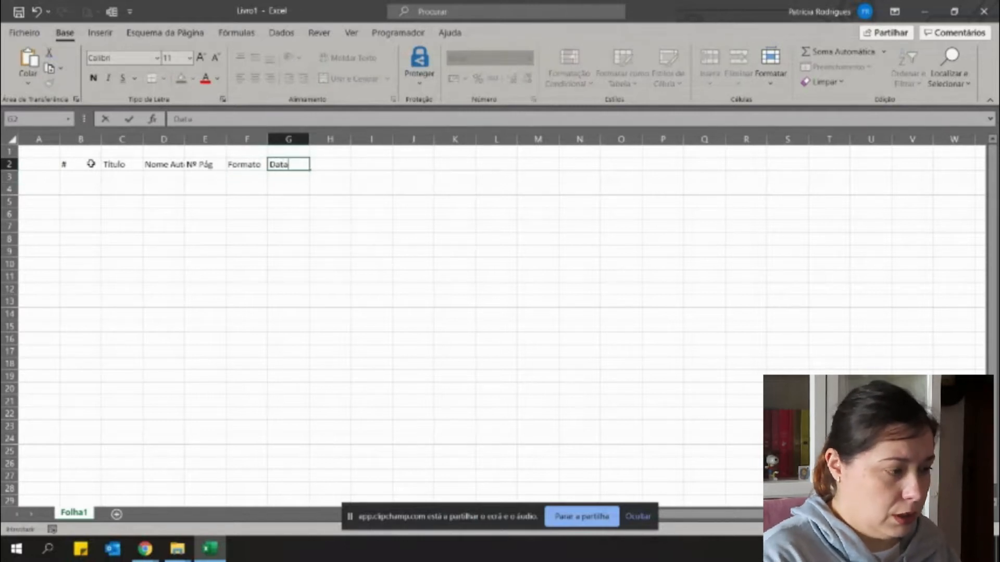
type("ta Inicio")
key("Return")
- Enter the column header Data Fim in cell H2
key("Up")
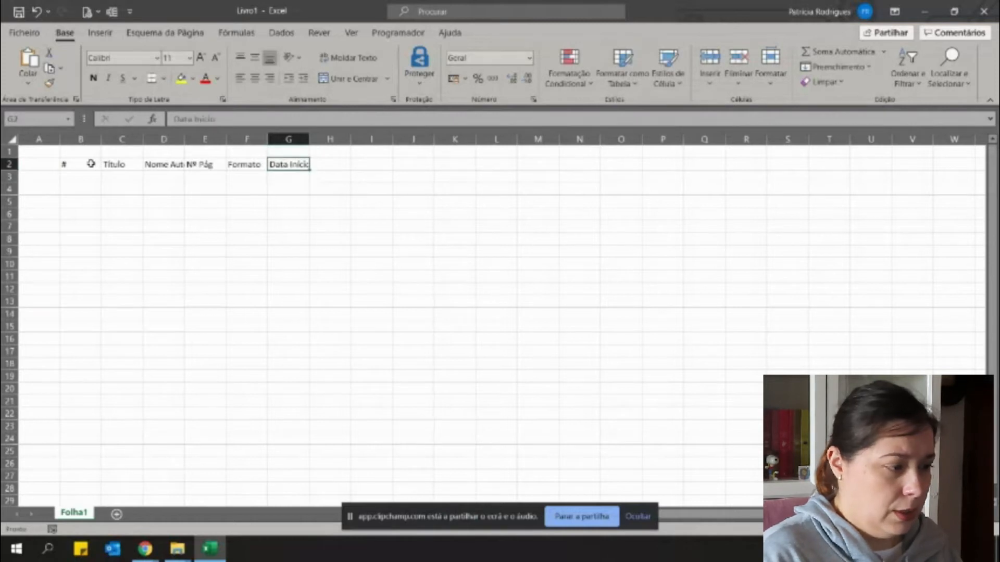
key("Right")
type("Data Di")
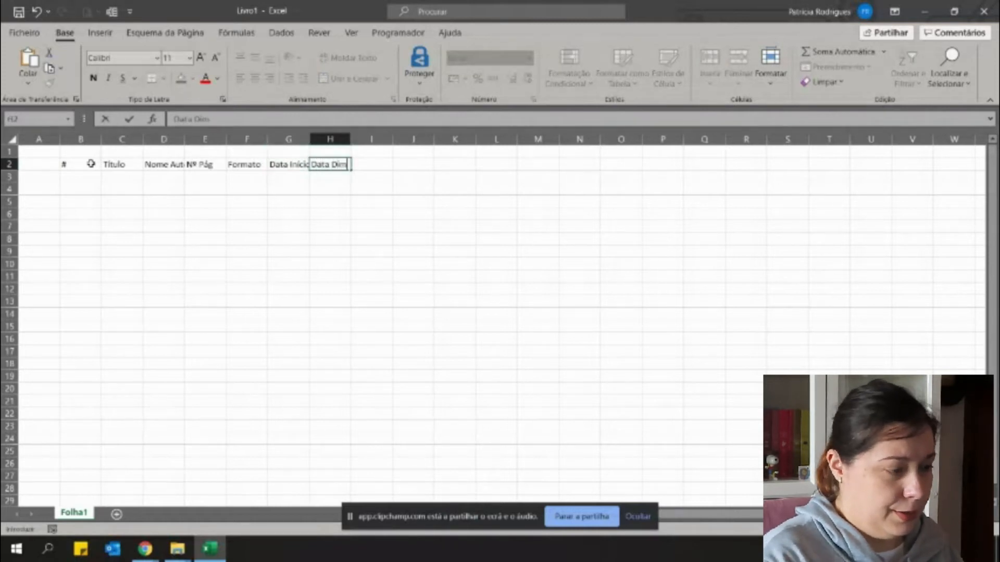
key("BackSpace")
key("BackSpace")
type("Fim")
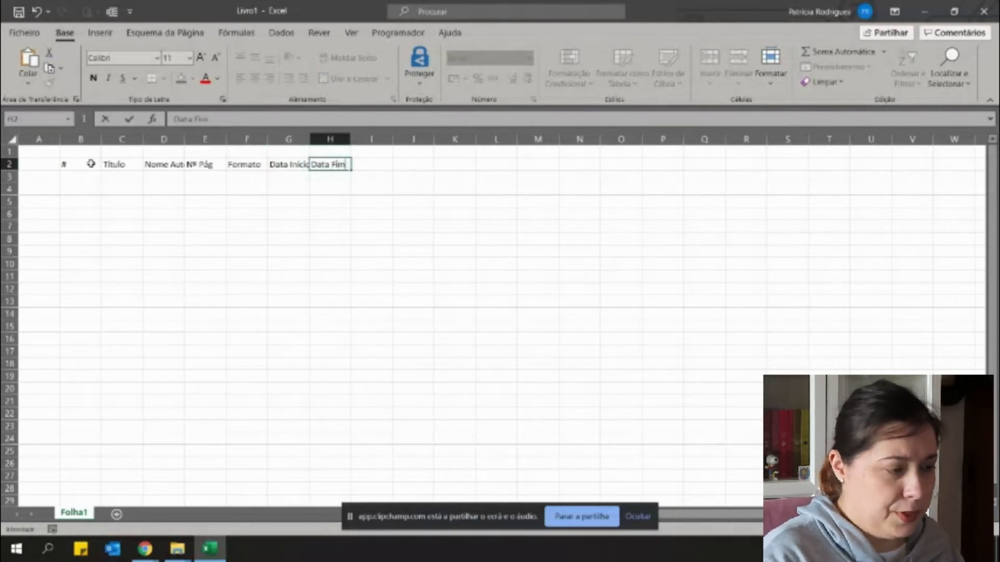
key("Return")
- Enter the column header Classificação in cell I2
key("Right")
key("Up")
type("Clas")
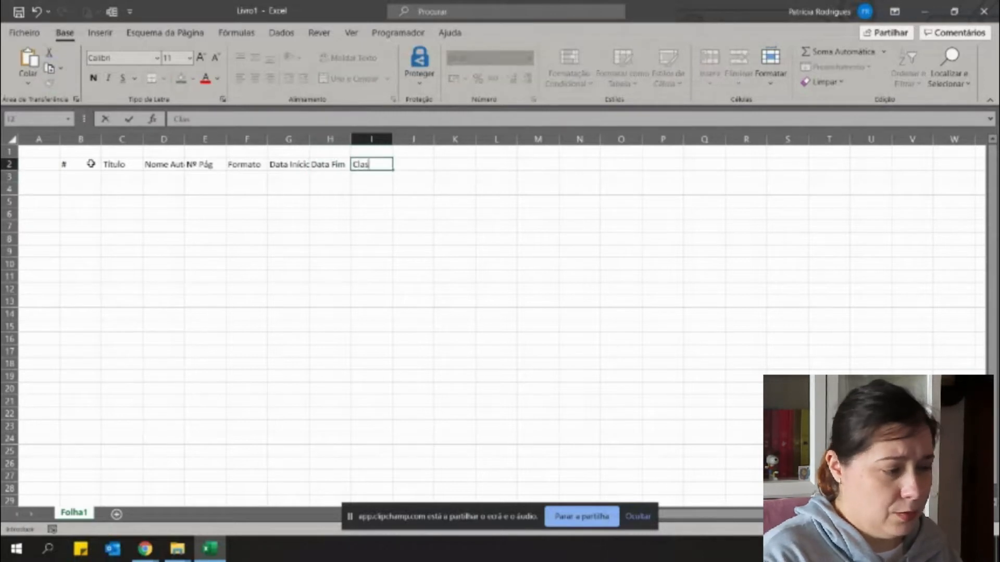
type("sificação")
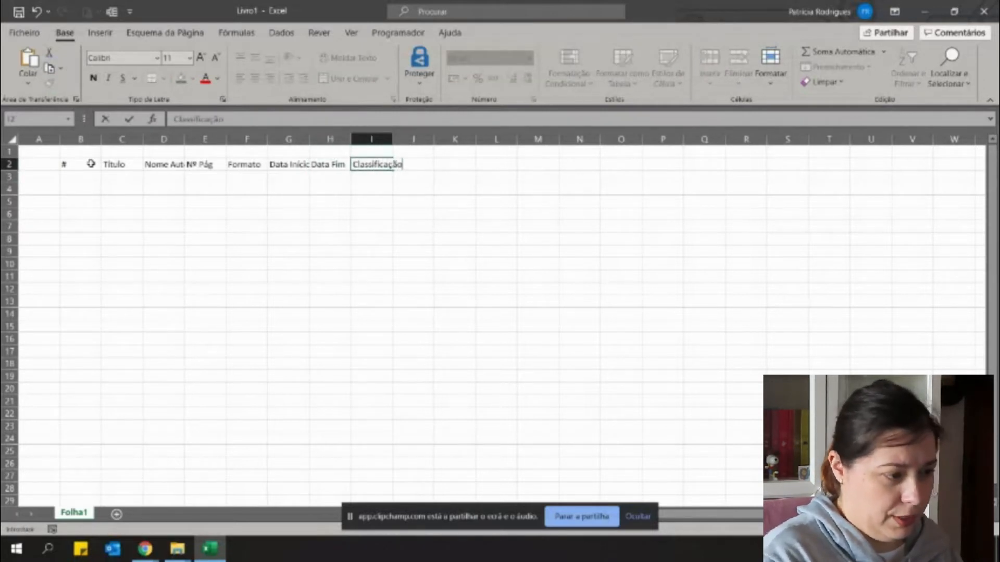
key("Right")
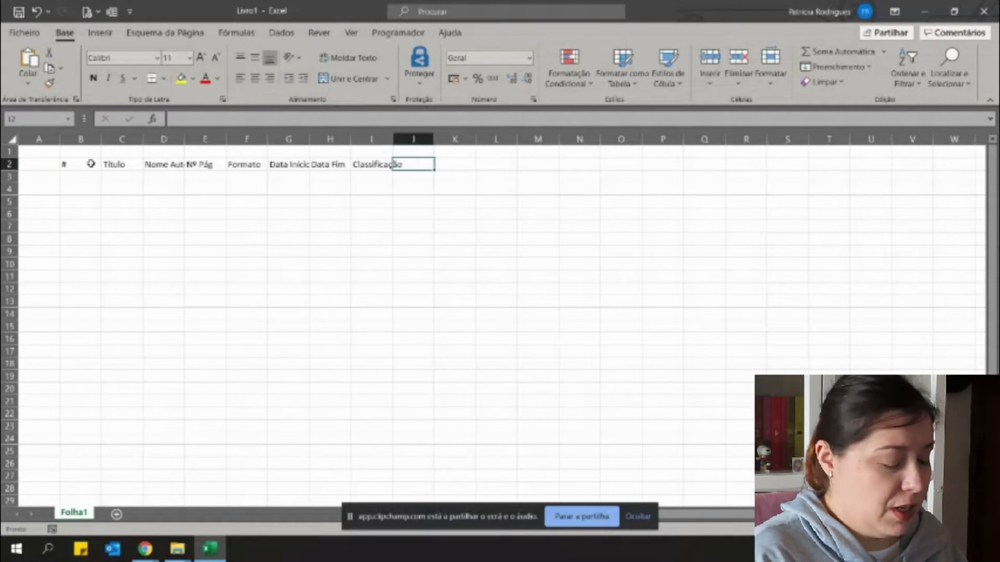
- Add the column headers Língua in J2 and Género in K2
type("Lingua")
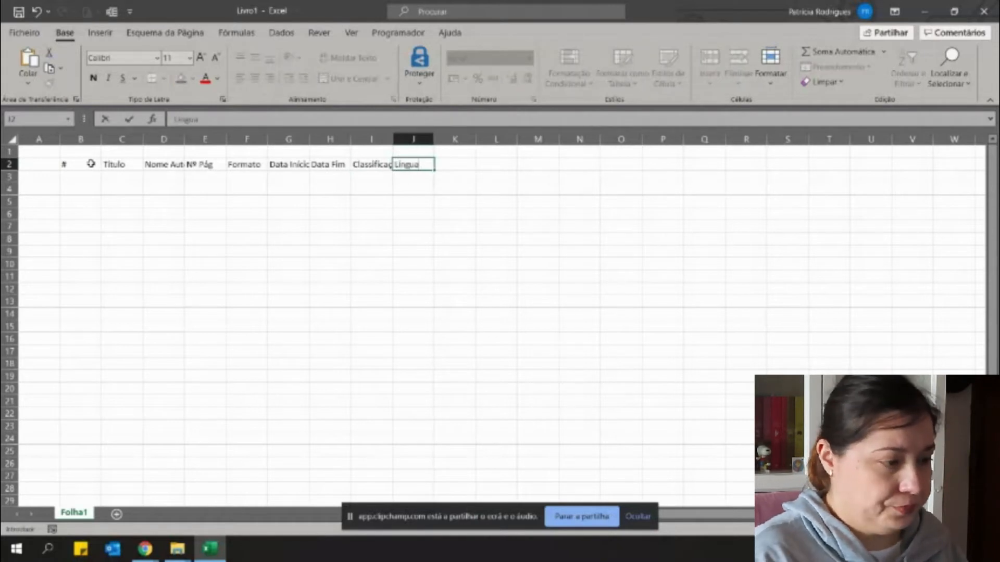
key("Return")
key("Up")
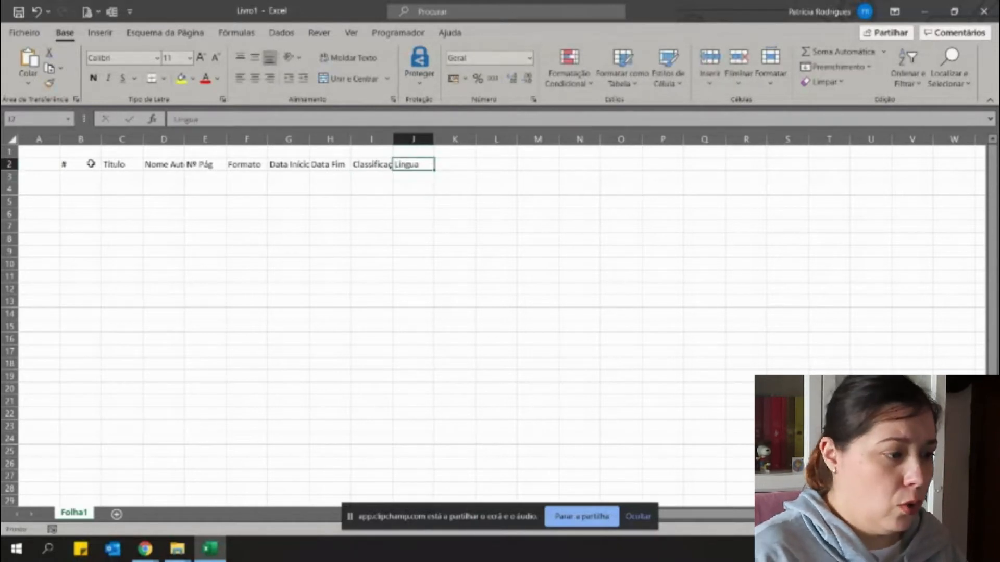
key("Right")
type("Género")
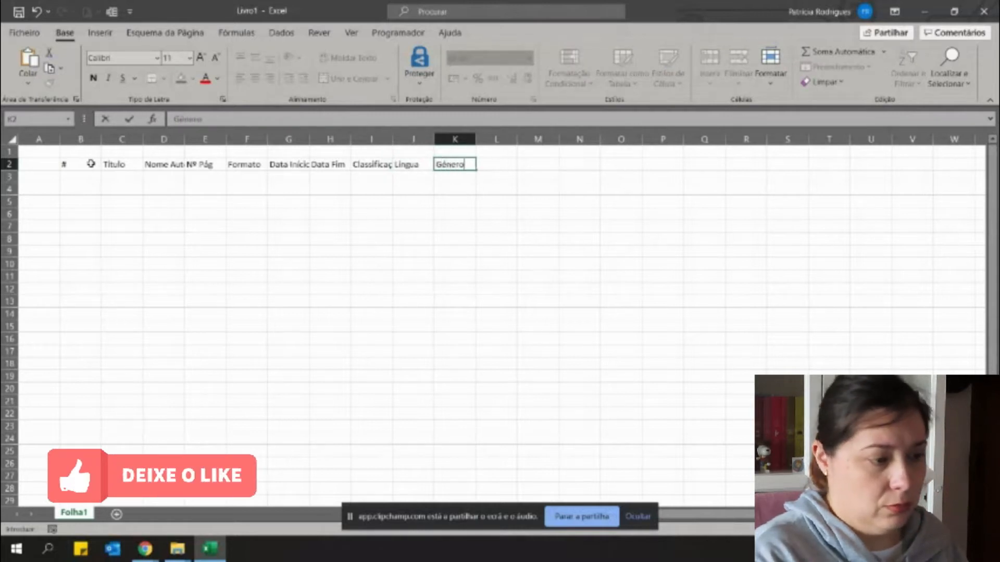
key("Return")
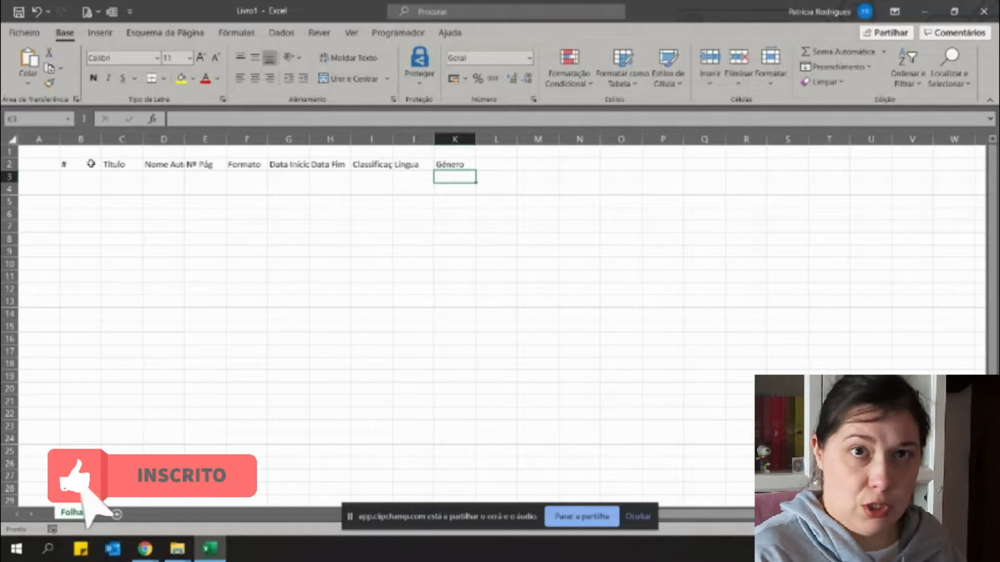
- Format the header row and the empty row below it (B2:K3) as a table with headers, using a blue style from the Claro group
key("Up")
key("Left")
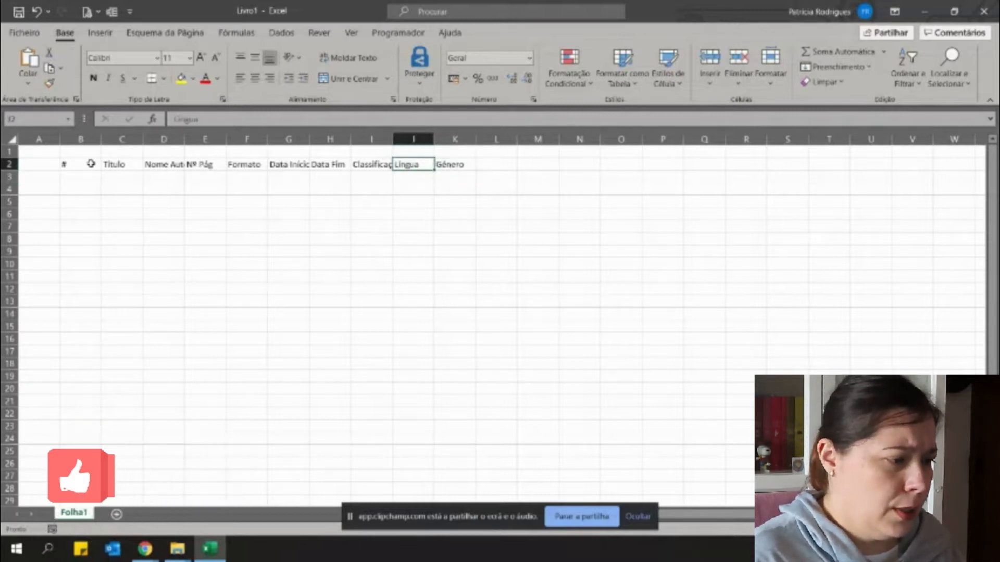
key("Right")
key("Left")
key("Left")
key("Left")
key("Left")
key("Left")
key("Left")
key("Left")
key("Left")
key("Left")
key("Left")
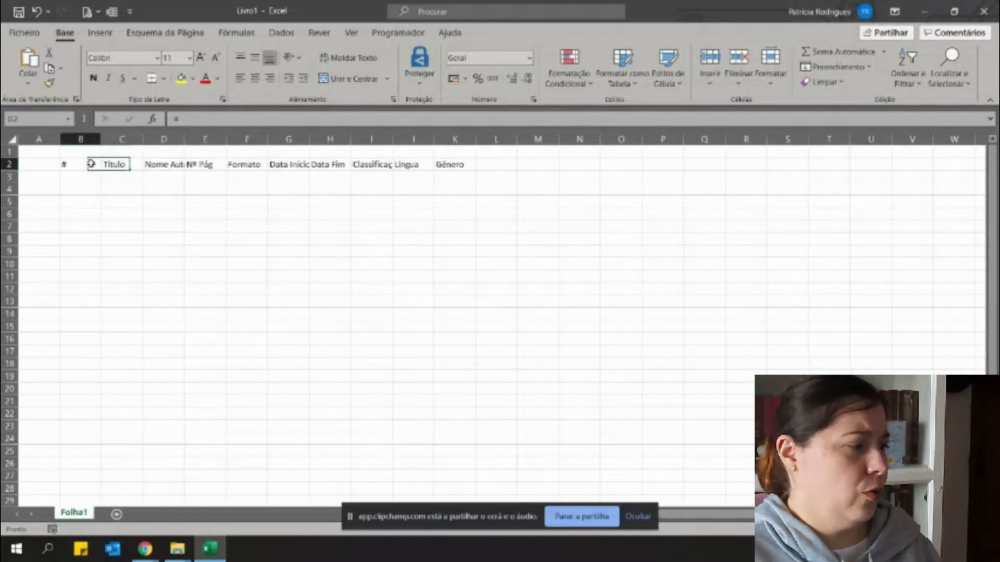
key("Right")
key("ctrl+shift+Right")
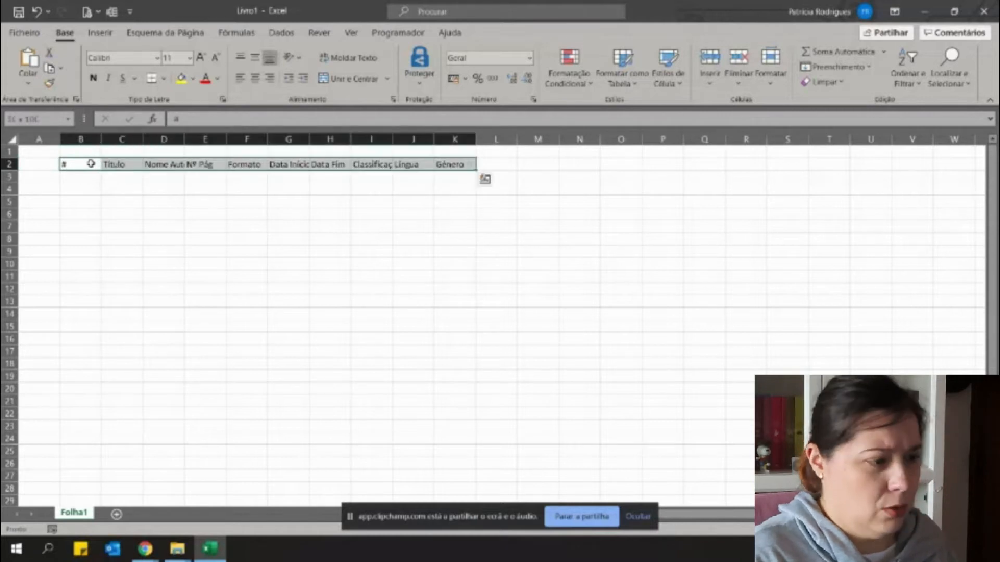
key("ctrl+shift+Down")
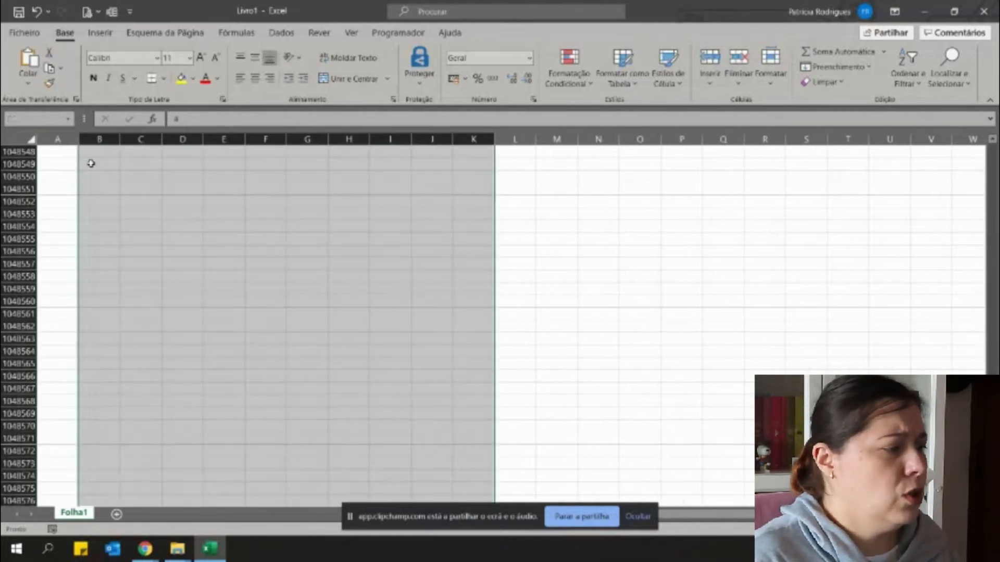
key("ctrl+shift+Up")
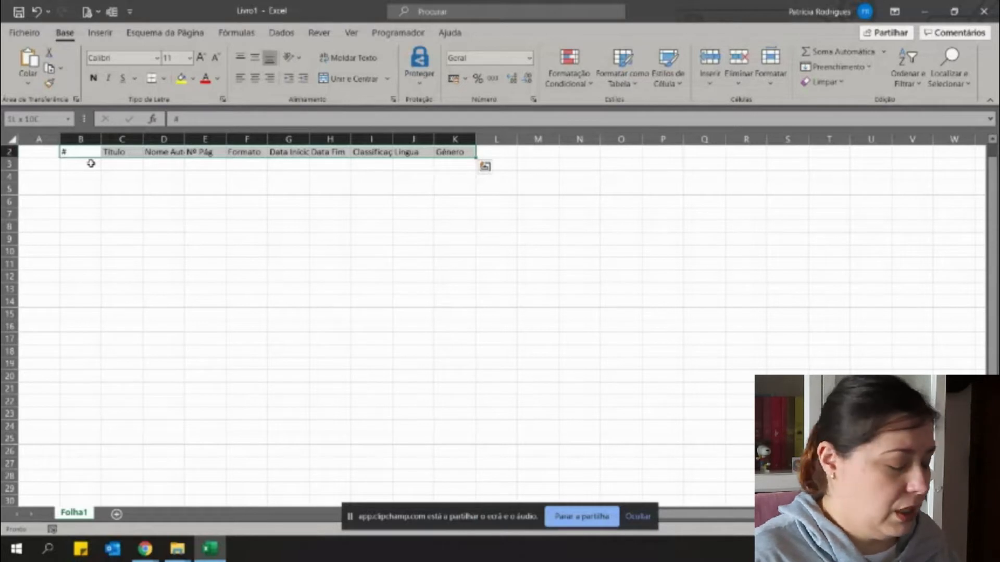
key("shift+Down")
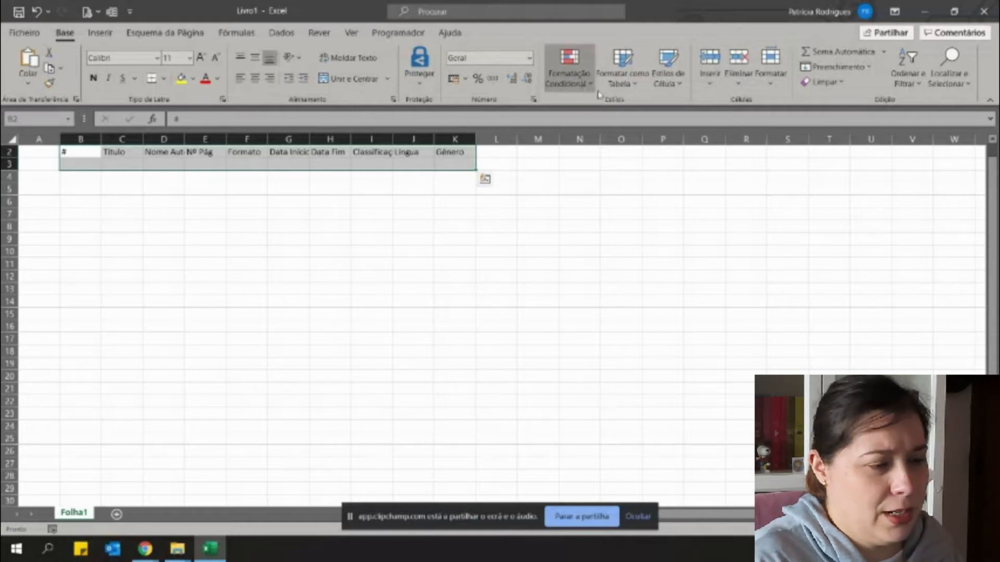
left_click(624, 83)
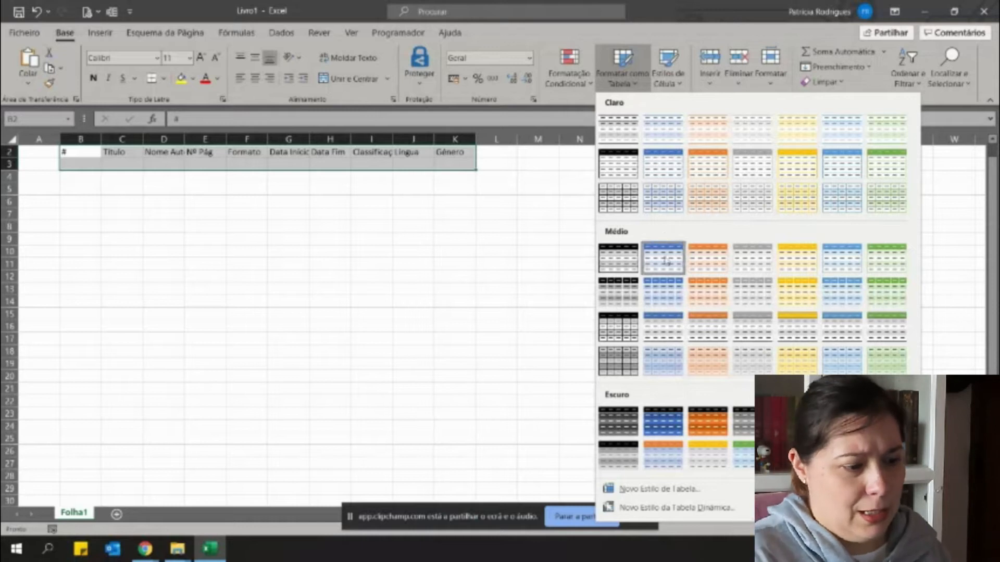
left_click(663, 163)
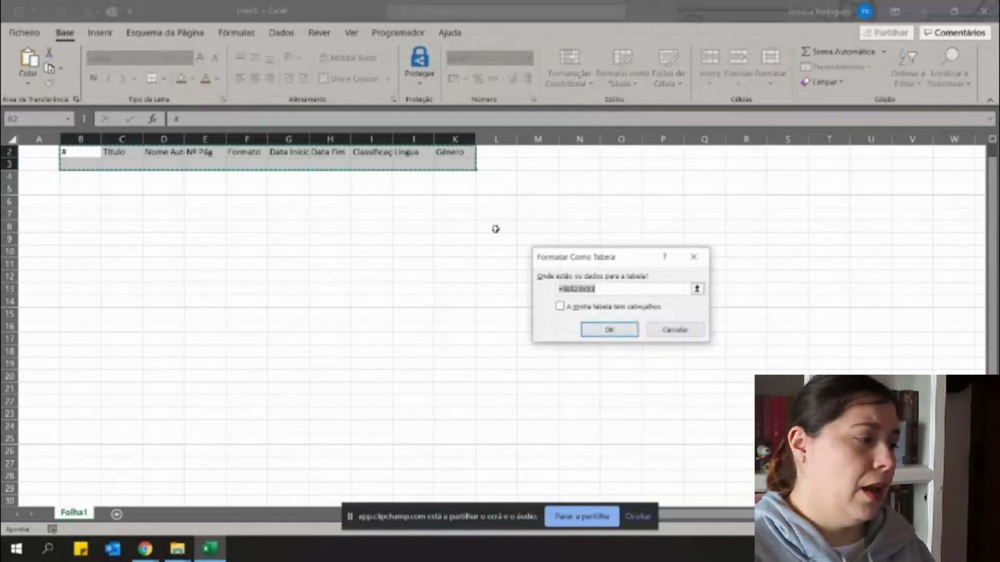
left_click(645, 312)
left_click(610, 330)
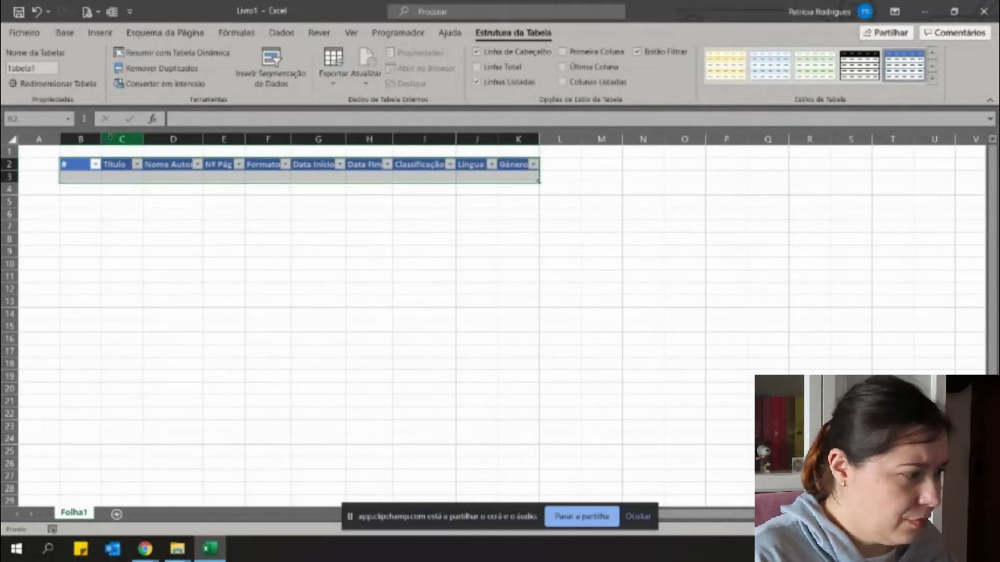
- Widen the Título and Nome Autor columns and enter 1 in the first row of the # column
left_click(84, 173)
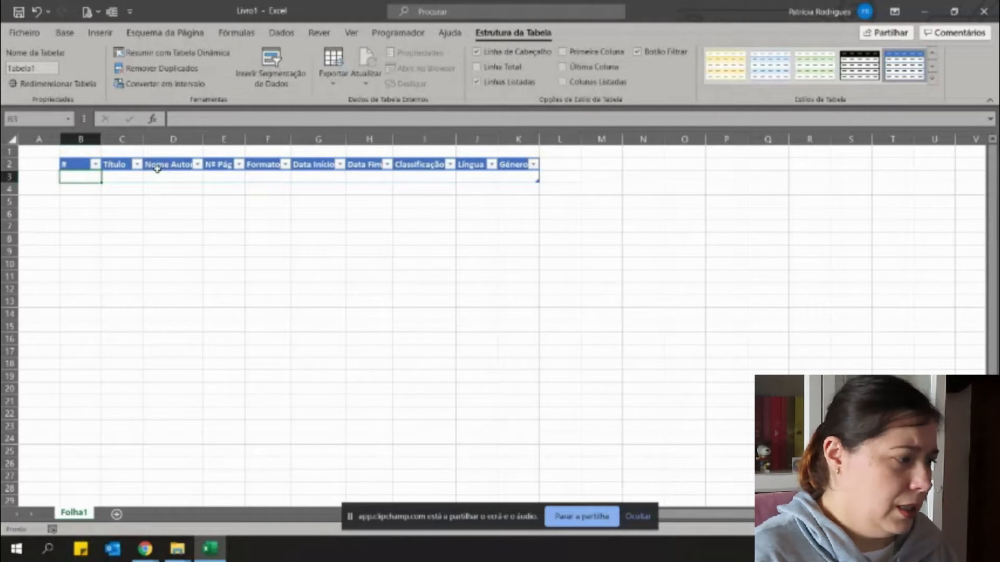
left_click_drag(143, 139, 248, 137)
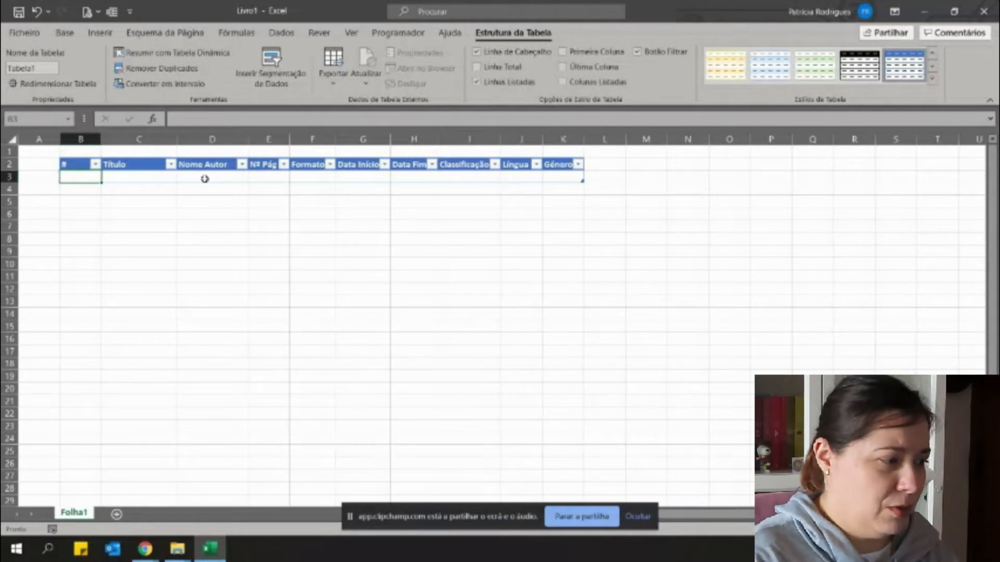
type("1")
key("Return")
key("Up")
key("Tab")
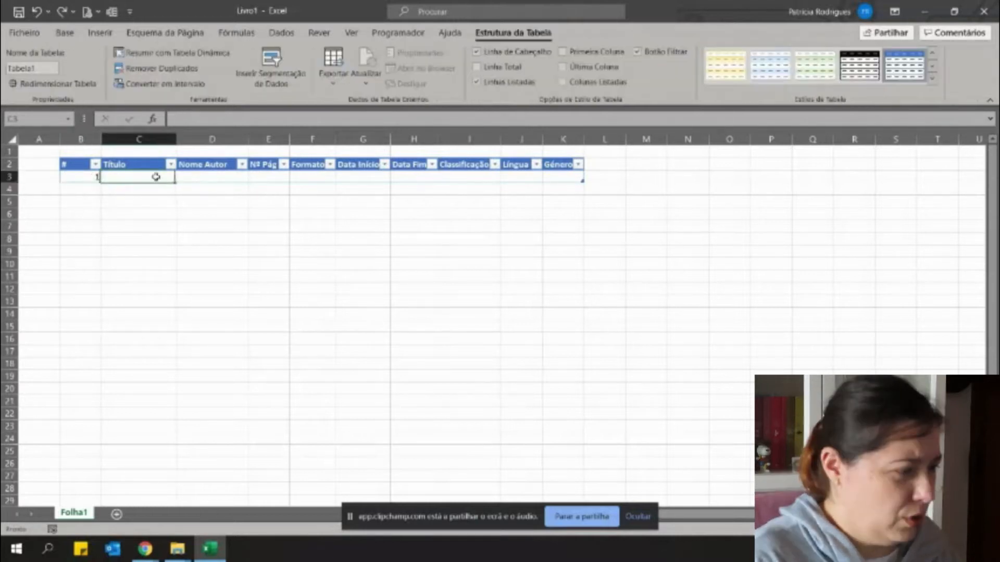
- Format the first cell of the Nº Pág column (E3) as Número with 0 decimal places
left_click(271, 176)
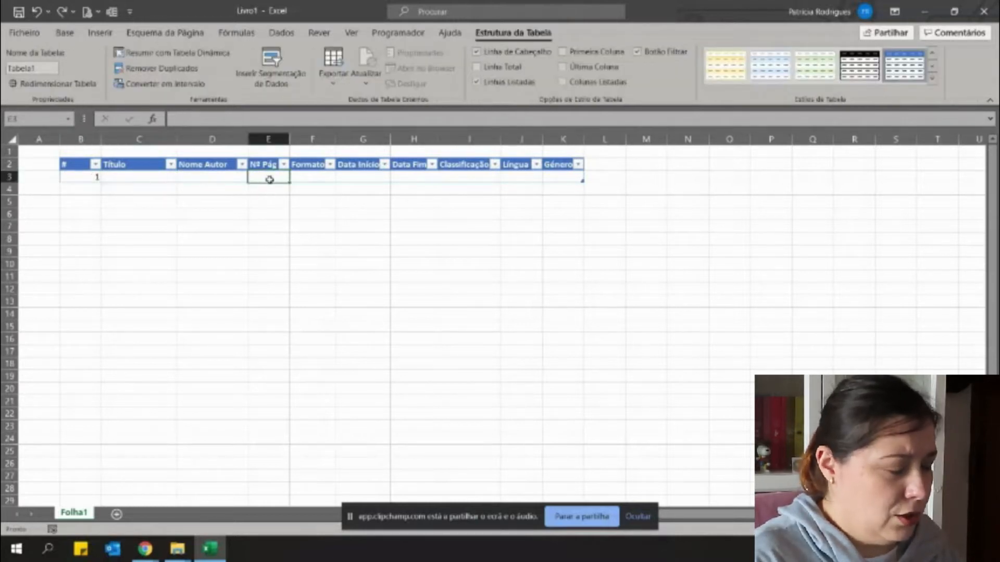
left_click(65, 33)
left_click(530, 58)
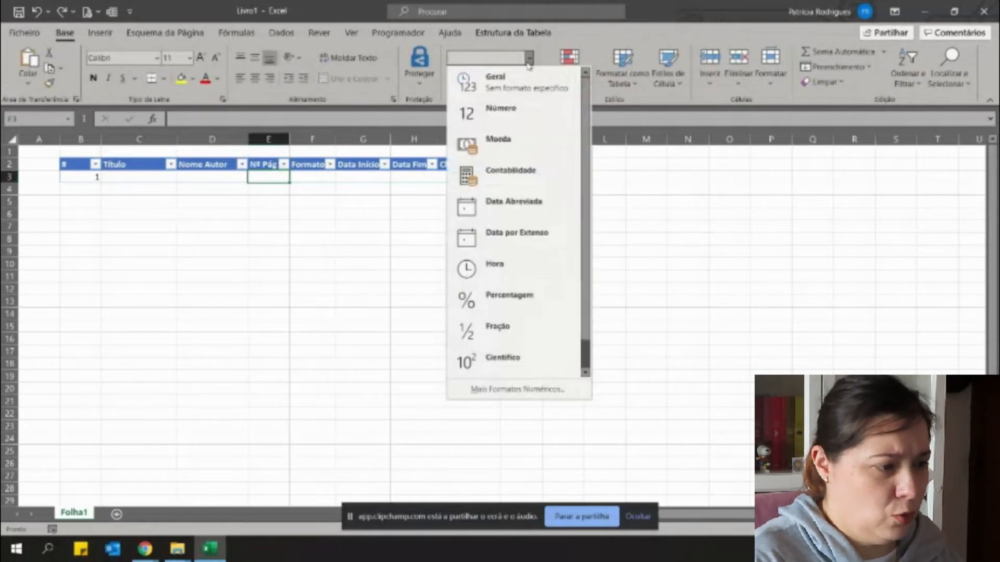
left_click(508, 127)
left_click(534, 99)
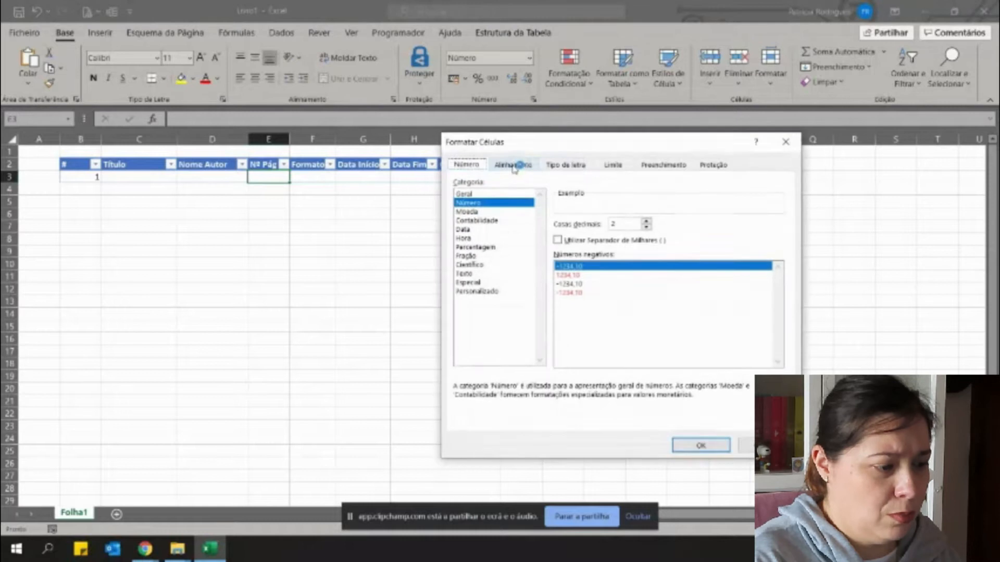
double_click(645, 227)
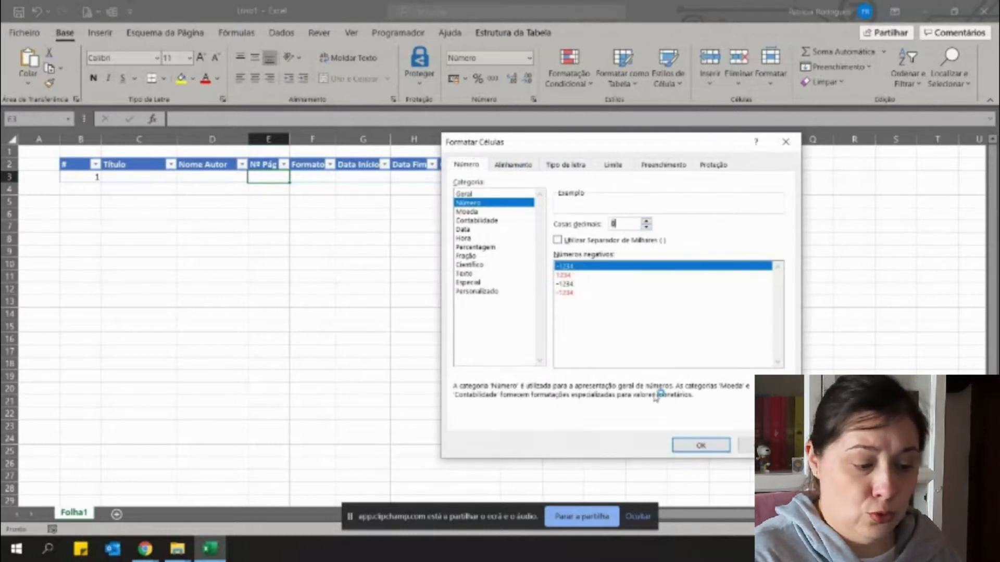
left_click(701, 446)
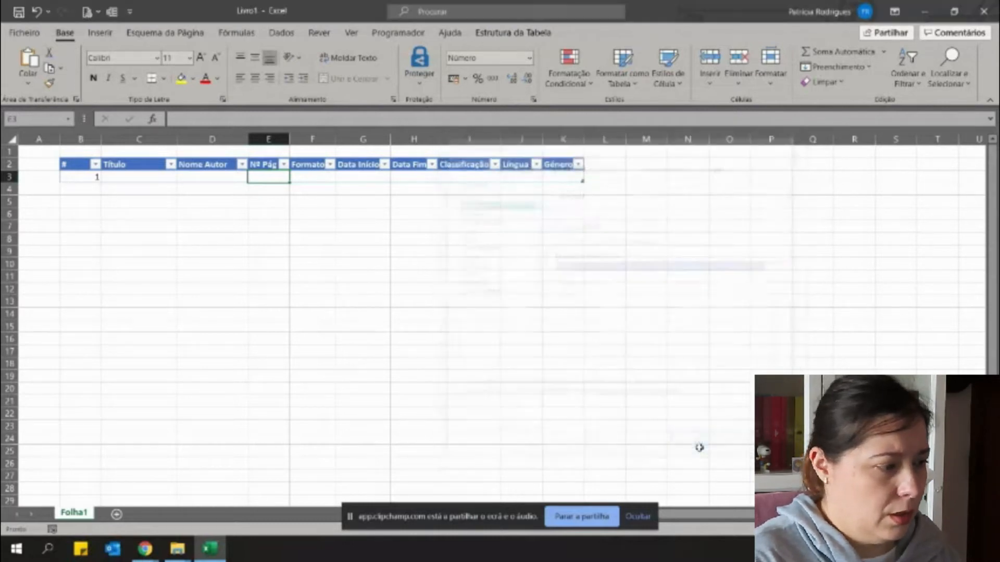
- Add a second worksheet and rename the sheet holding the table Leitura
left_click(320, 179)
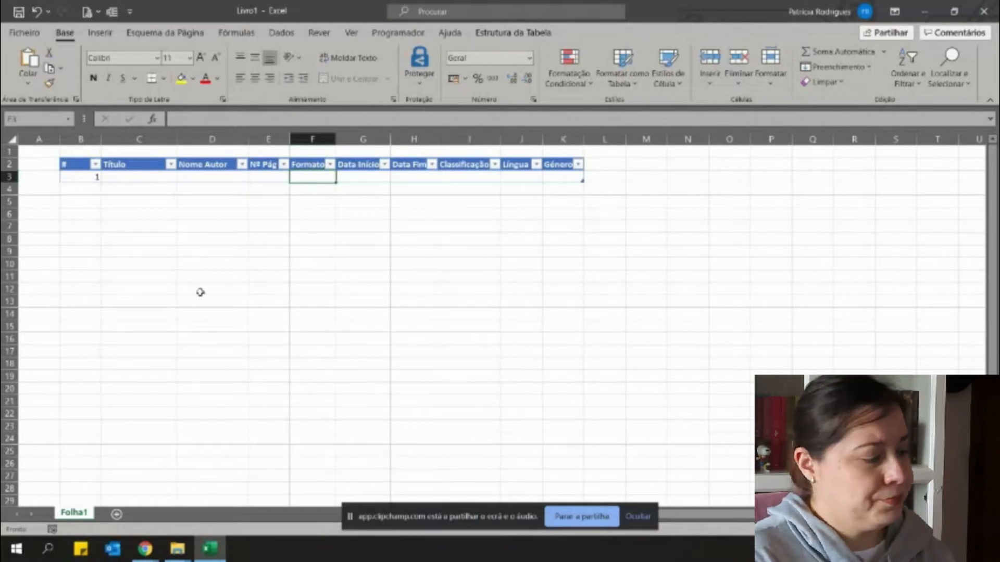
left_click(115, 515)
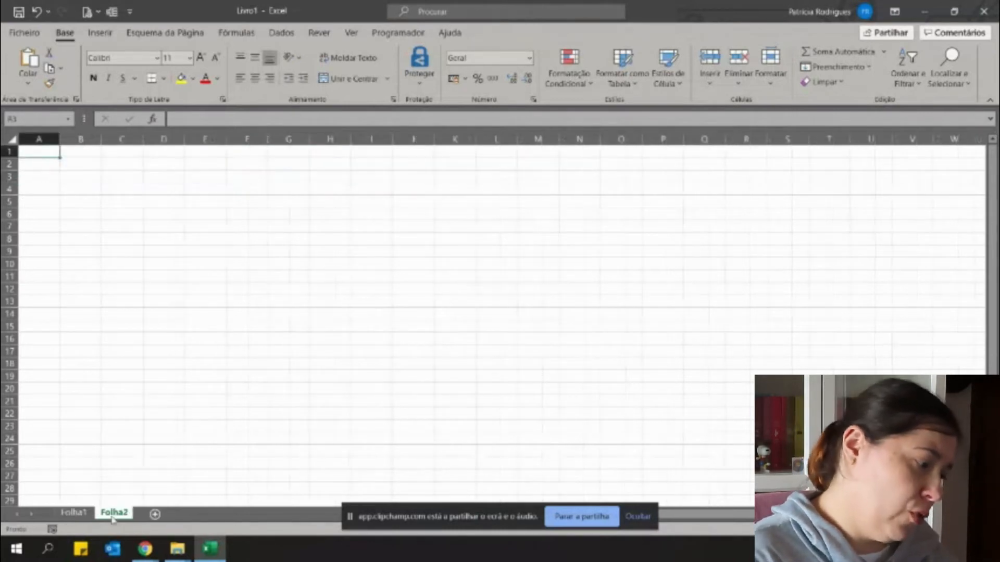
left_click(73, 512)
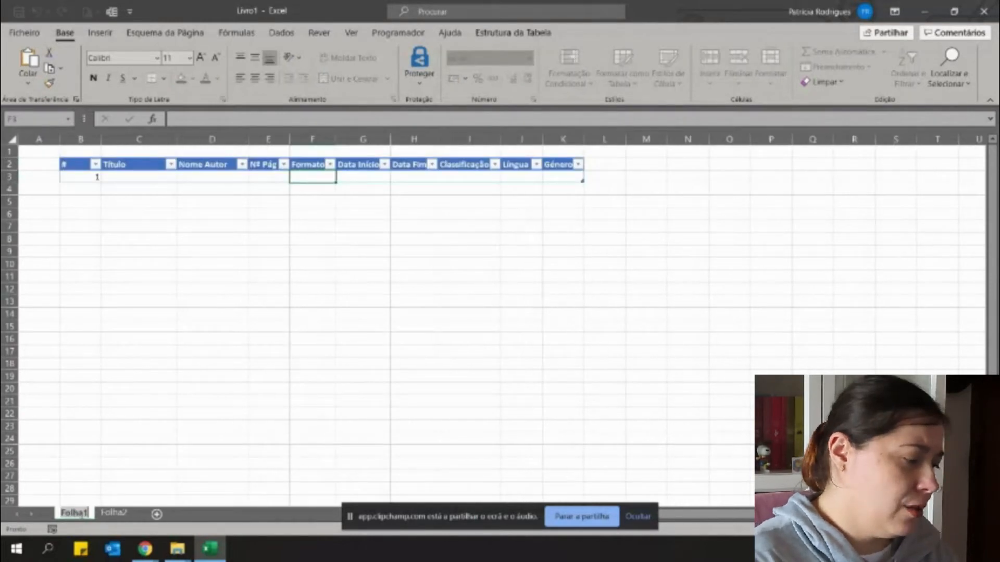
type("Leitura")
key("Return")
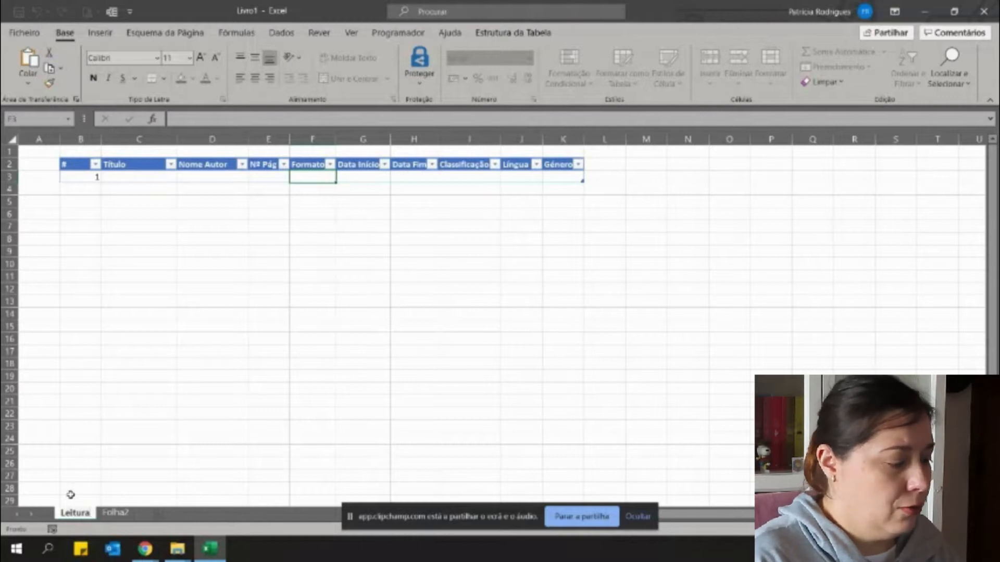
- Rename the reading-log table T_Leituras
left_click(180, 177)
left_click(513, 32)
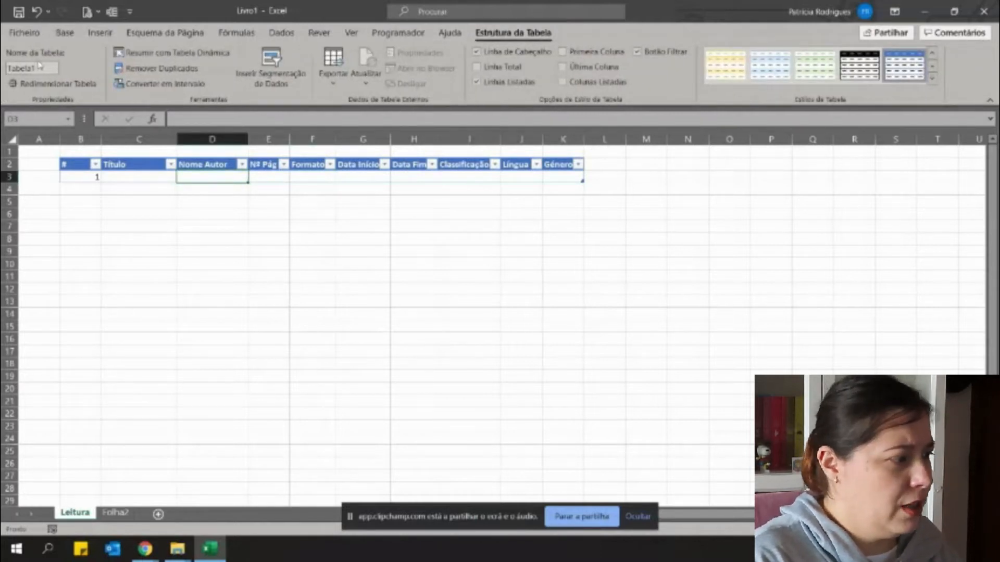
left_click(7, 67)
key("BackSpace")
type("T_Leituras")
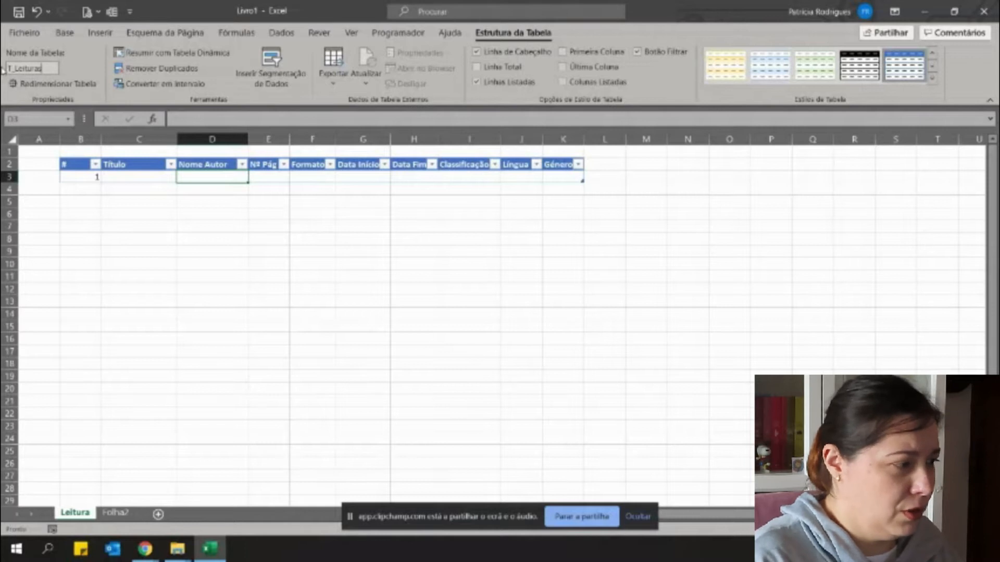
- Rename the empty second worksheet Listas
left_click(117, 515)
double_click(115, 514)
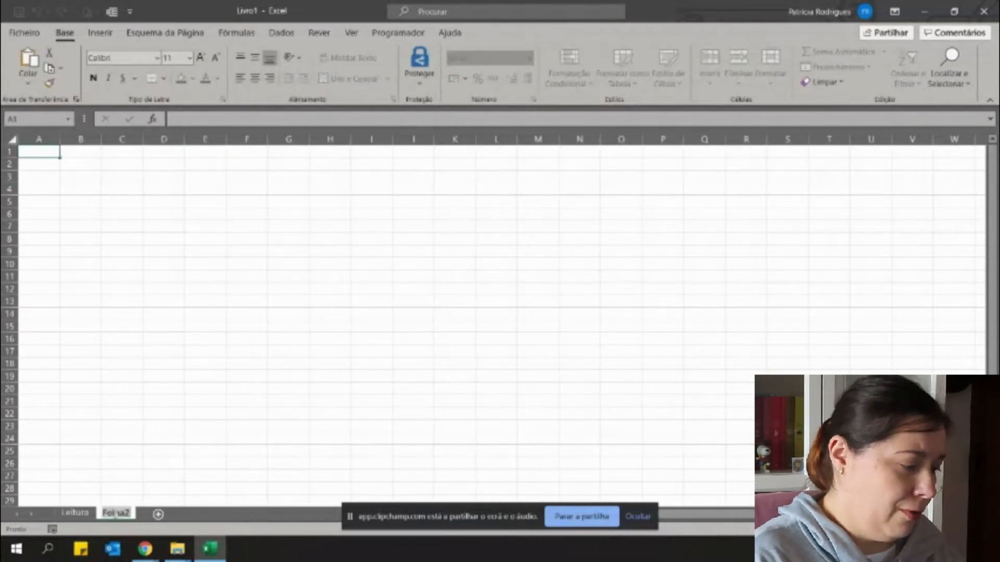
type("Listas")
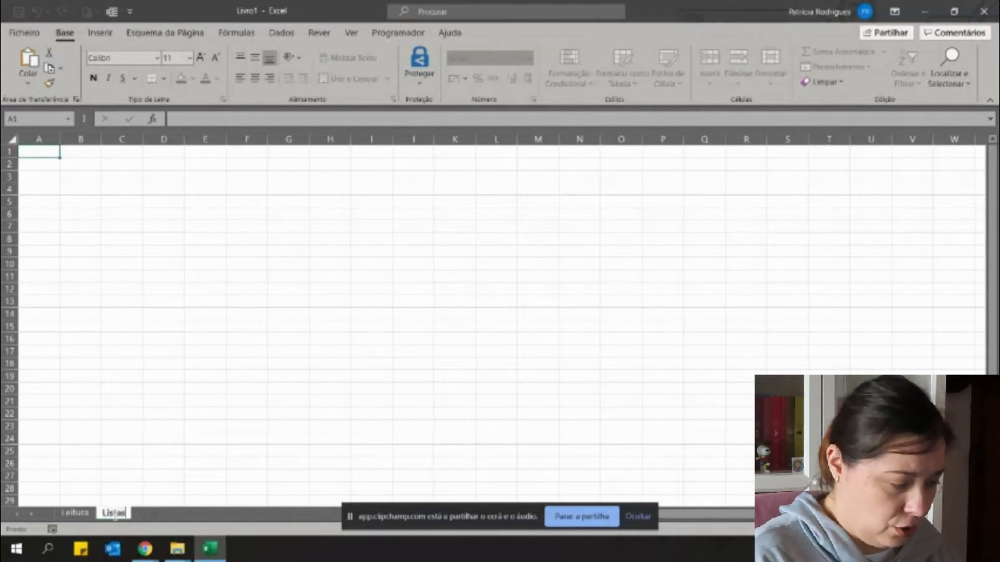
left_click(121, 465)
- On the Leitura sheet, set up data validation for the Formato cell F3 that allows only a Lista
left_click(79, 513)
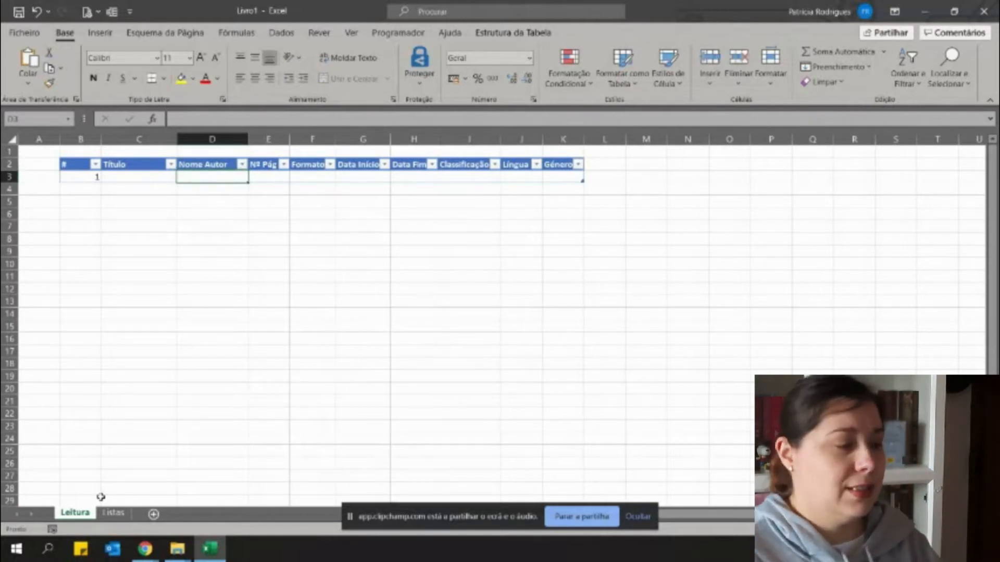
key("Right")
key("Right")
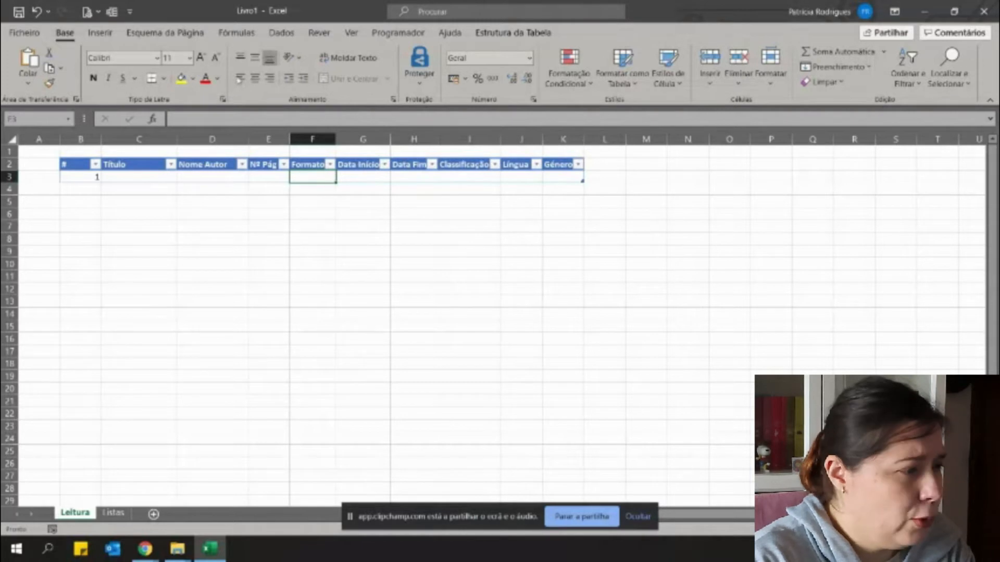
left_click(282, 33)
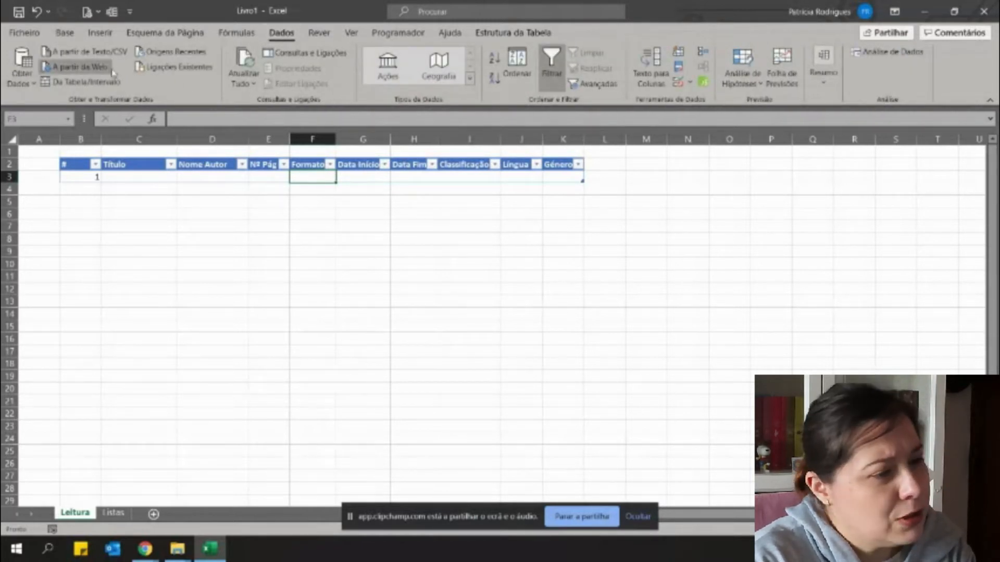
left_click(690, 88)
left_click(700, 99)
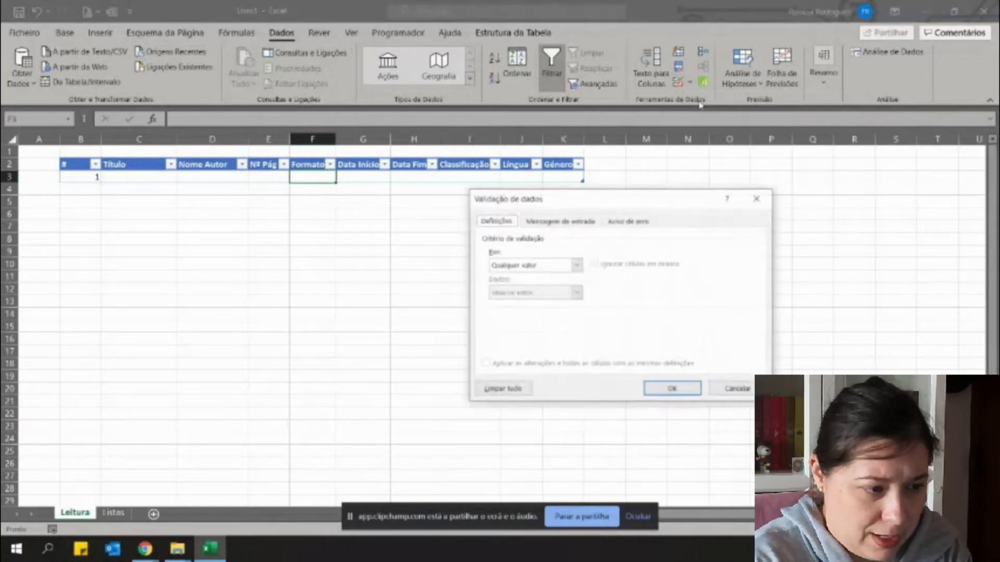
mouse_move(602, 201)
left_mouse_down()
mouse_move(590, 205)
mouse_move(594, 198)
left_mouse_up()
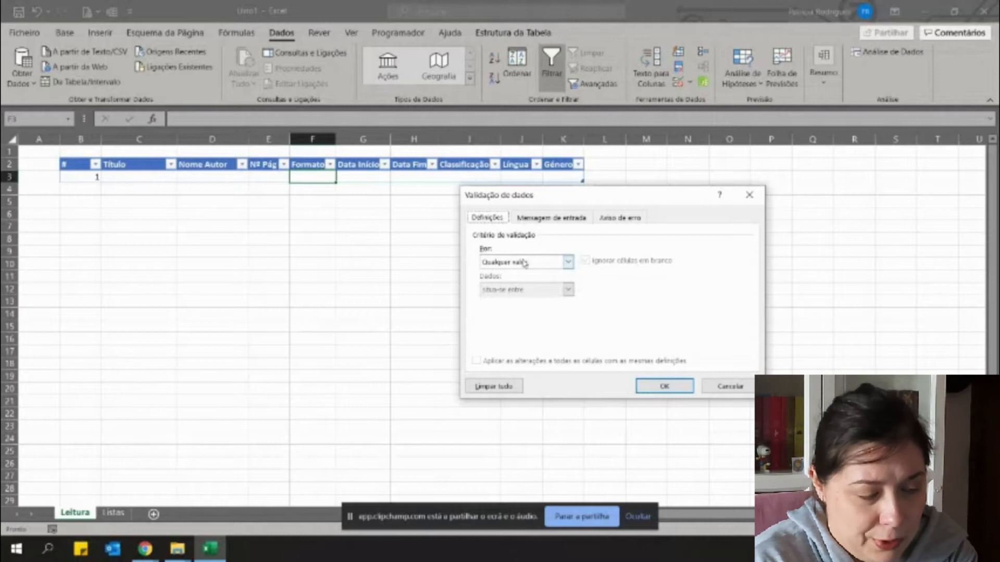
left_click(568, 262)
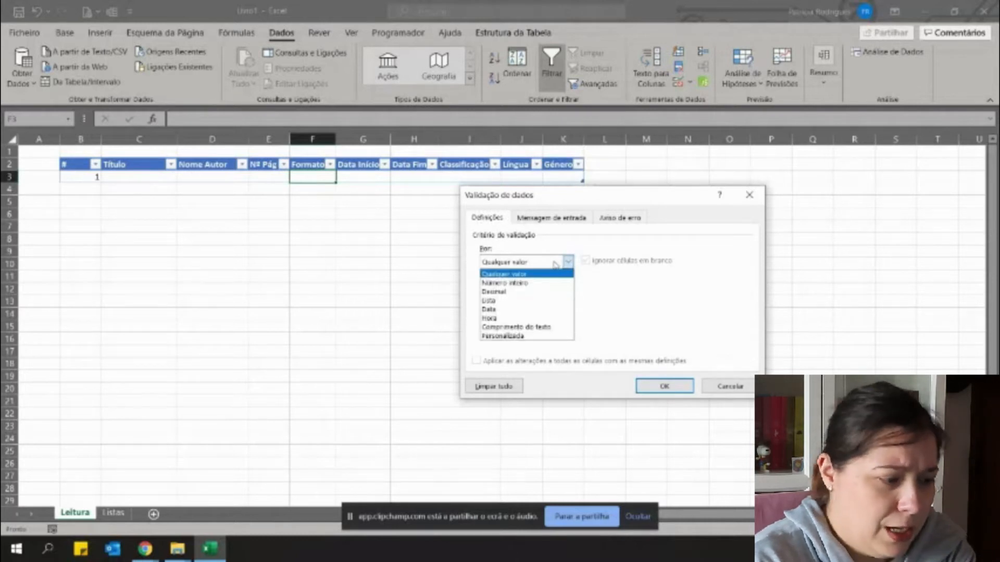
left_click(489, 301)
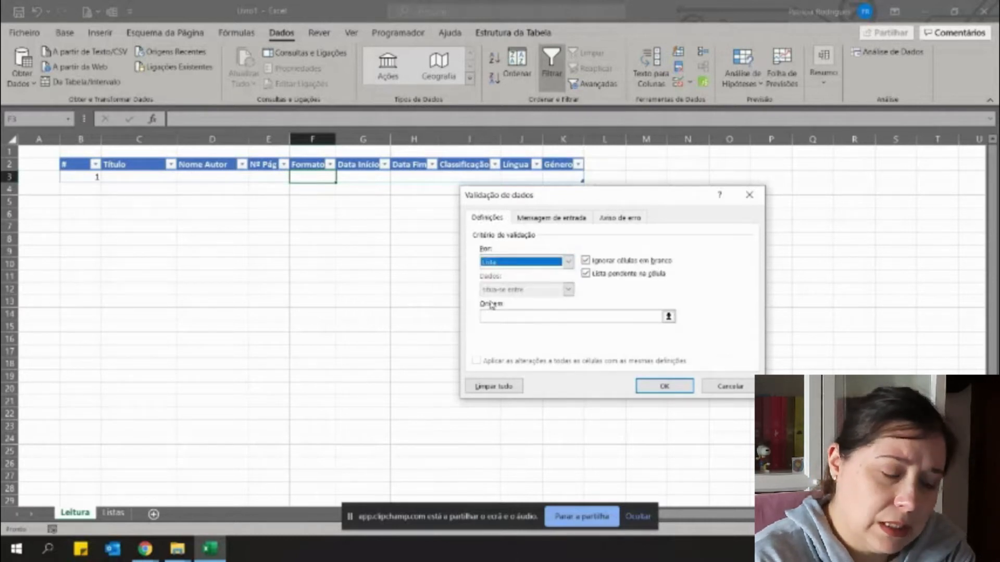
- Set the list source to Livro;E-book;audio-book, apply the validation and check the choices offered in F3
left_click(506, 318)
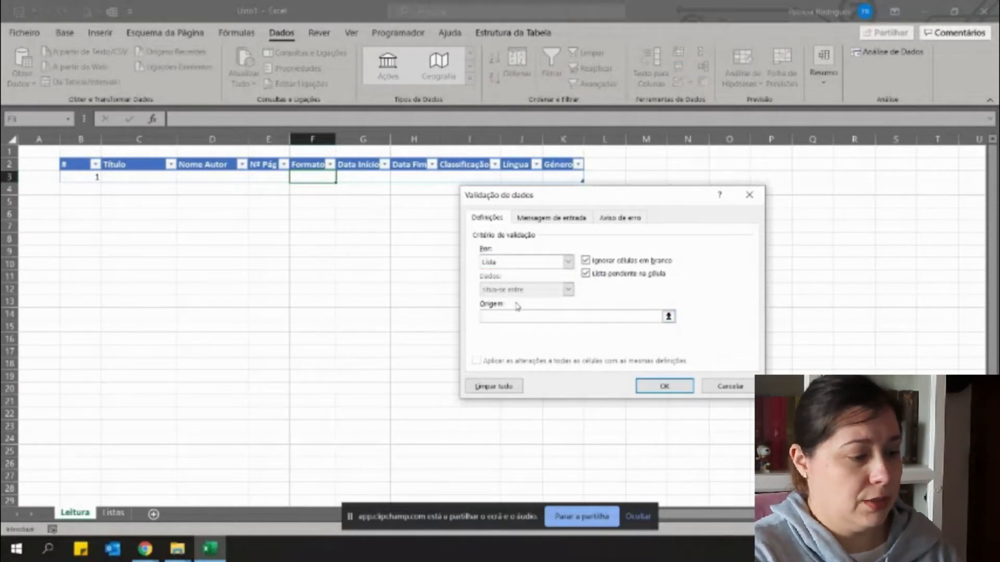
type("=")
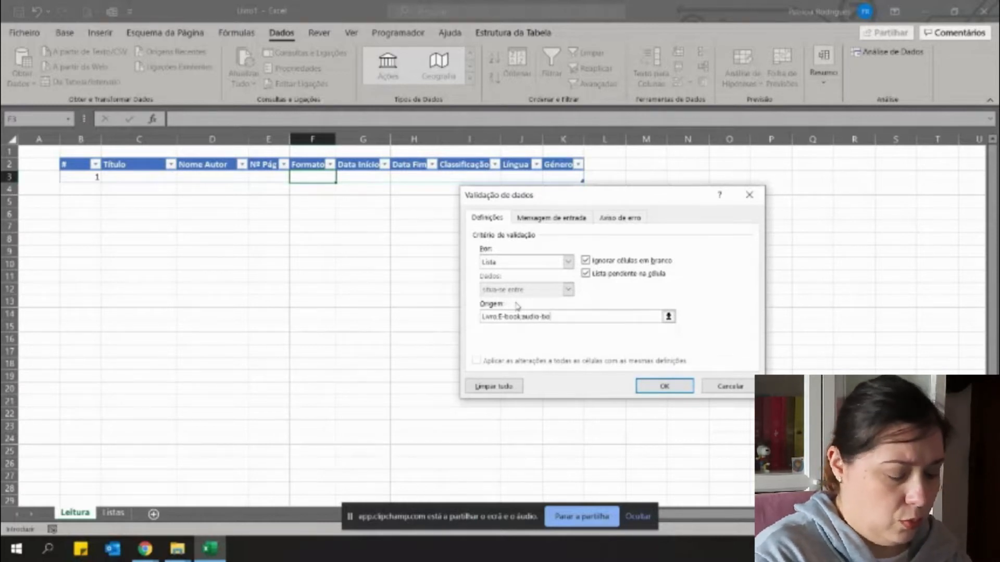
key("Return")
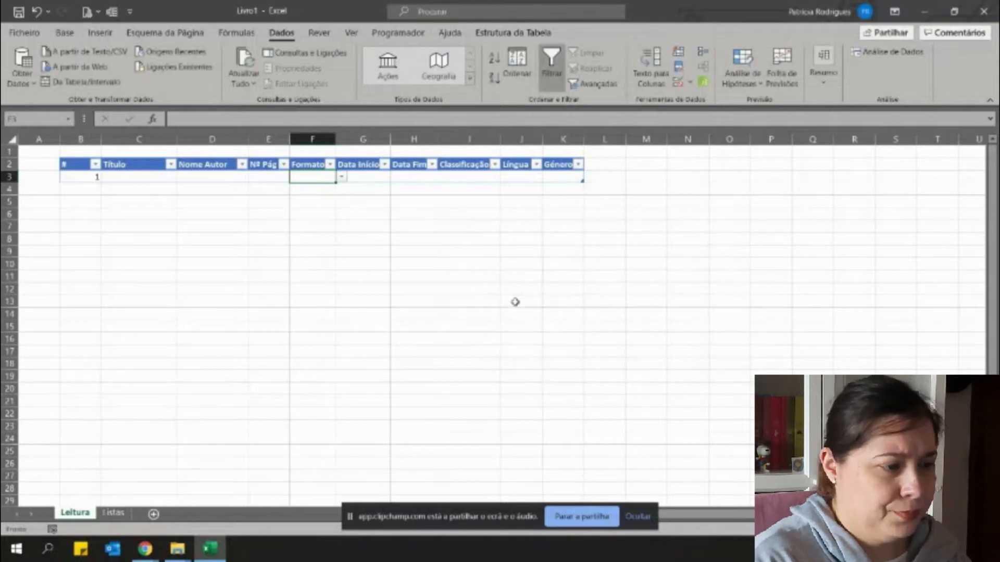
left_click(342, 177)
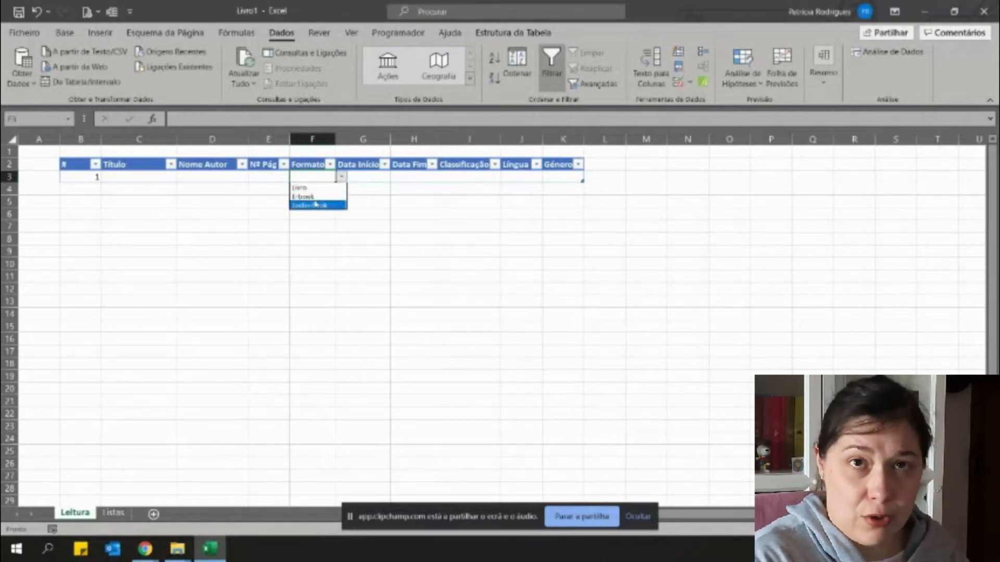
left_click(312, 173)
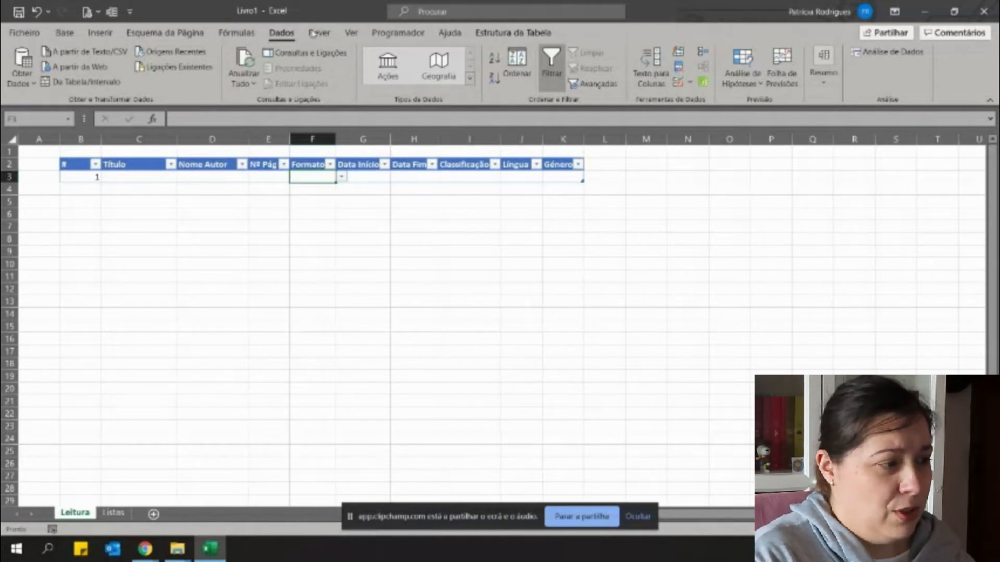
- Review the input message and error alert settings of the Formato cell's data validation, leaving them unchanged
left_click(688, 82)
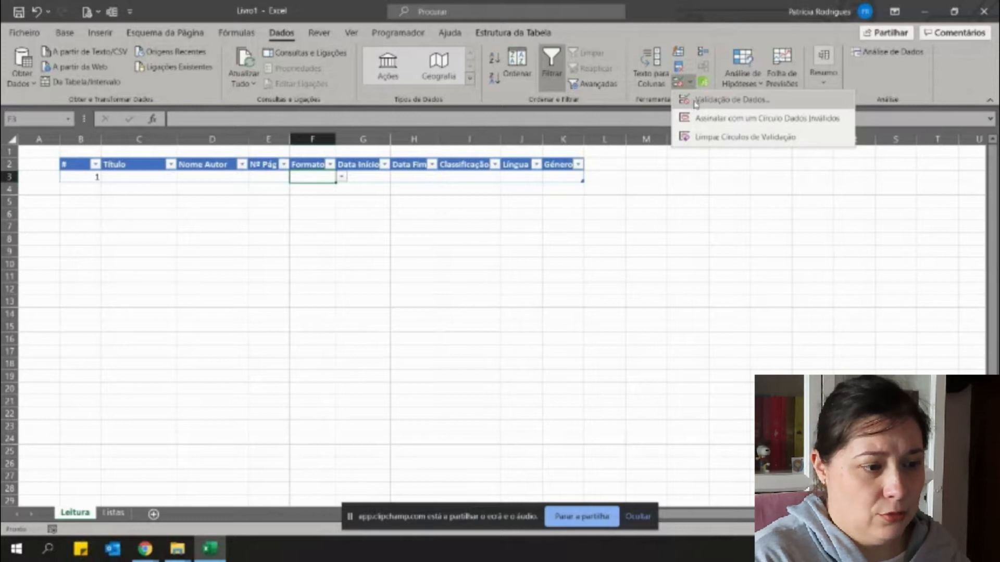
left_click(696, 102)
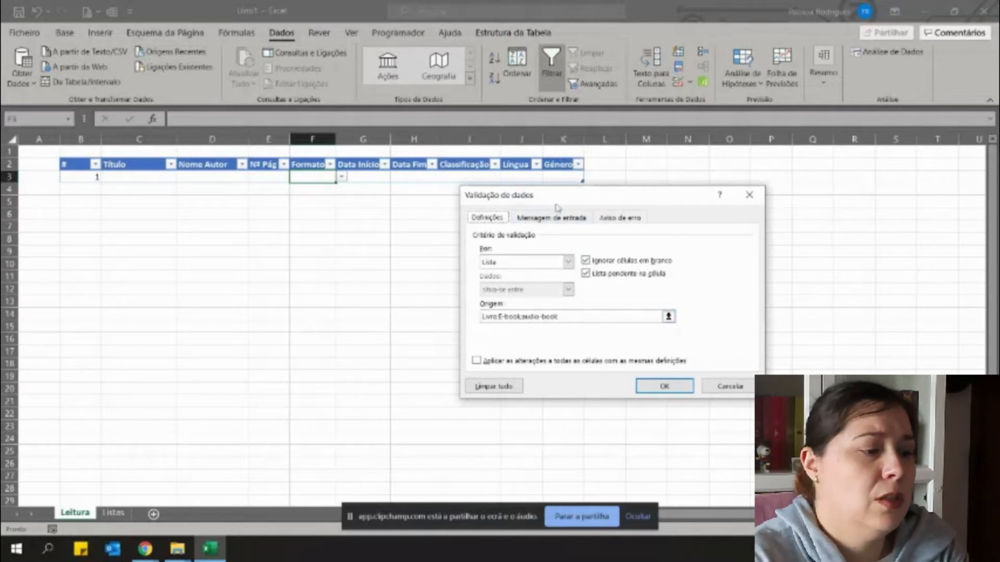
left_click(571, 221)
left_click(607, 220)
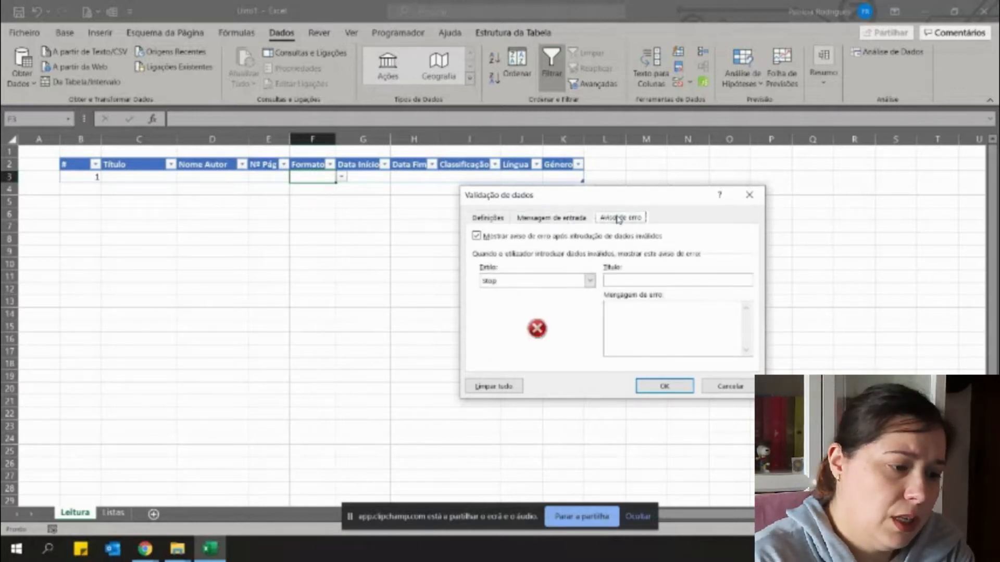
left_click(544, 221)
left_click(613, 221)
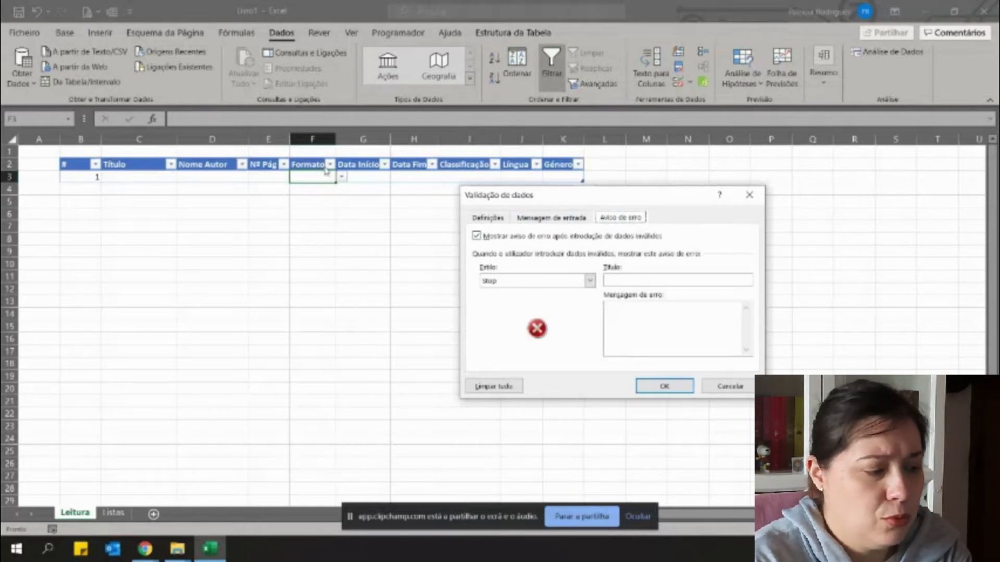
left_click(729, 386)
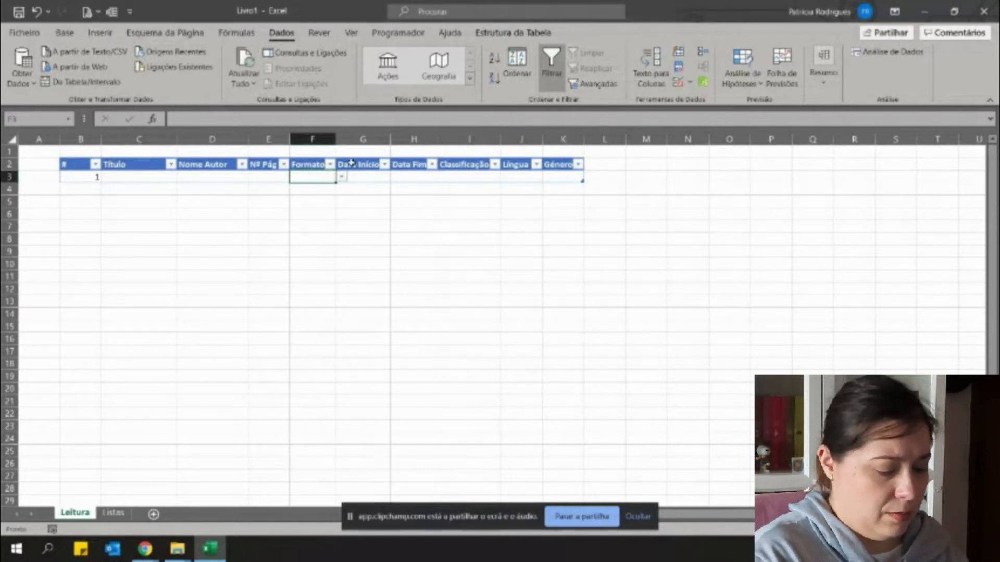
- Test the validation by trying to enter livro in lowercase in the Formato cell F3
type("livro")
key("Return")
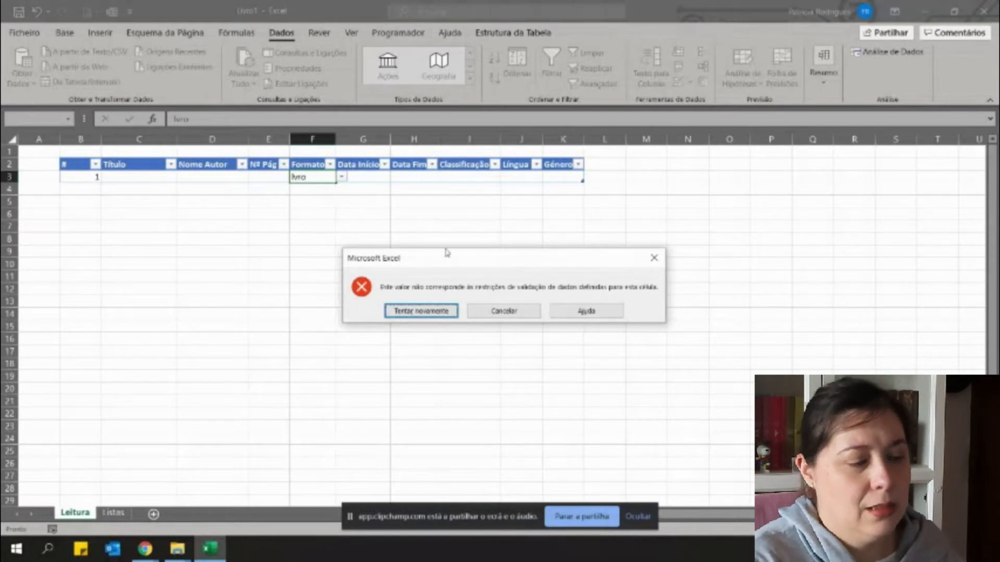
key("Escape")
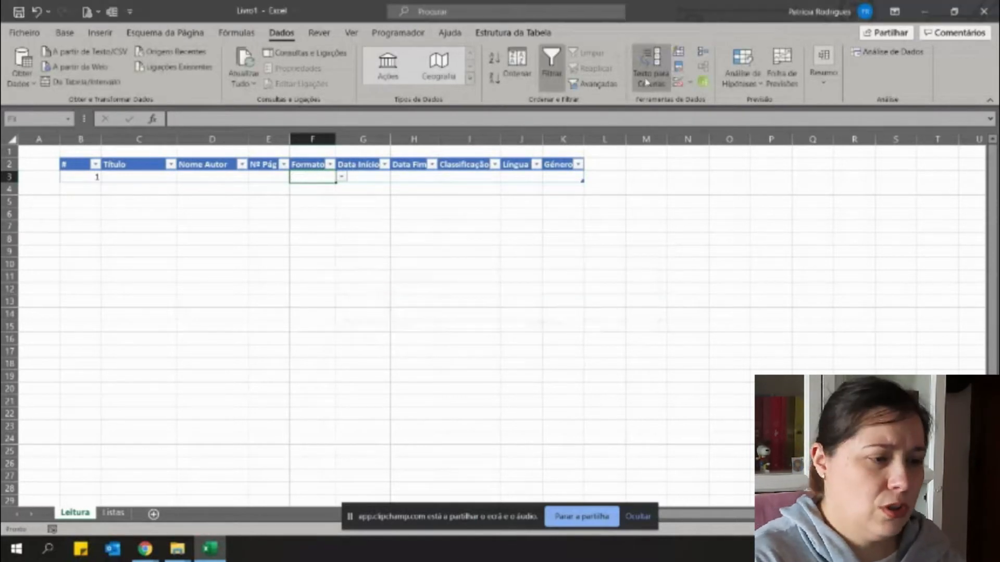
- Review the error alert and input message options of the data validation on the Formato cell F3
left_click(689, 82)
left_click(715, 101)
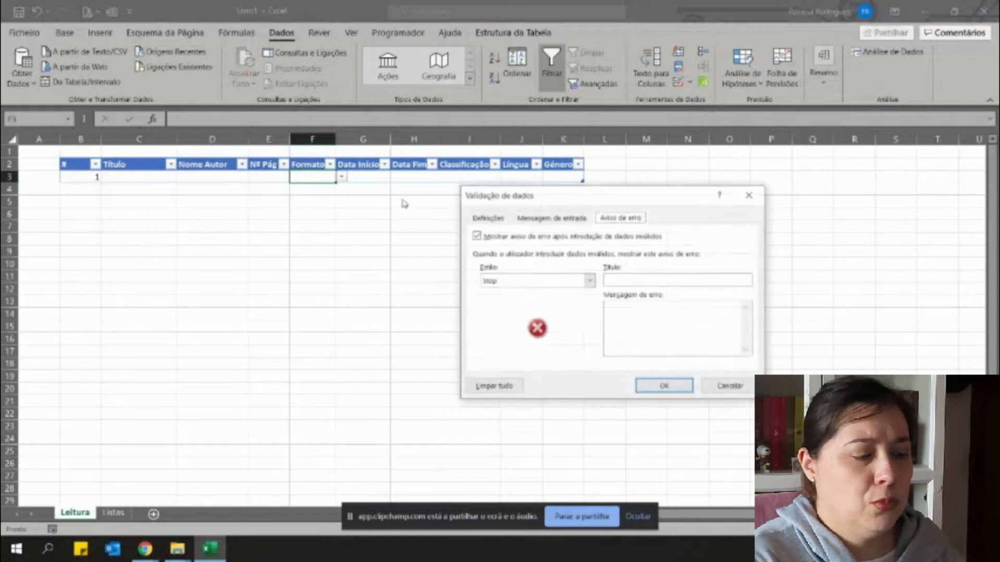
left_click(668, 322)
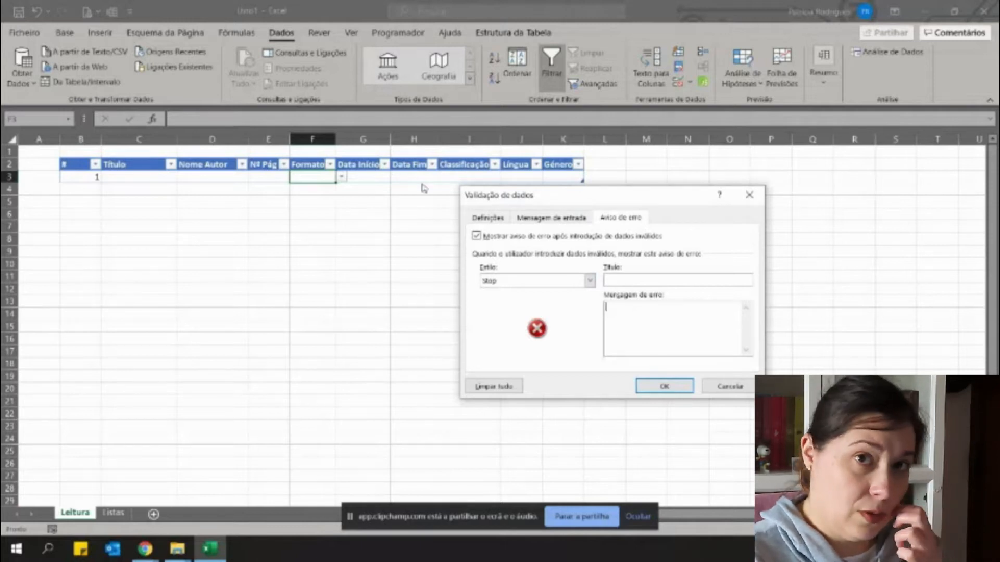
left_click(555, 218)
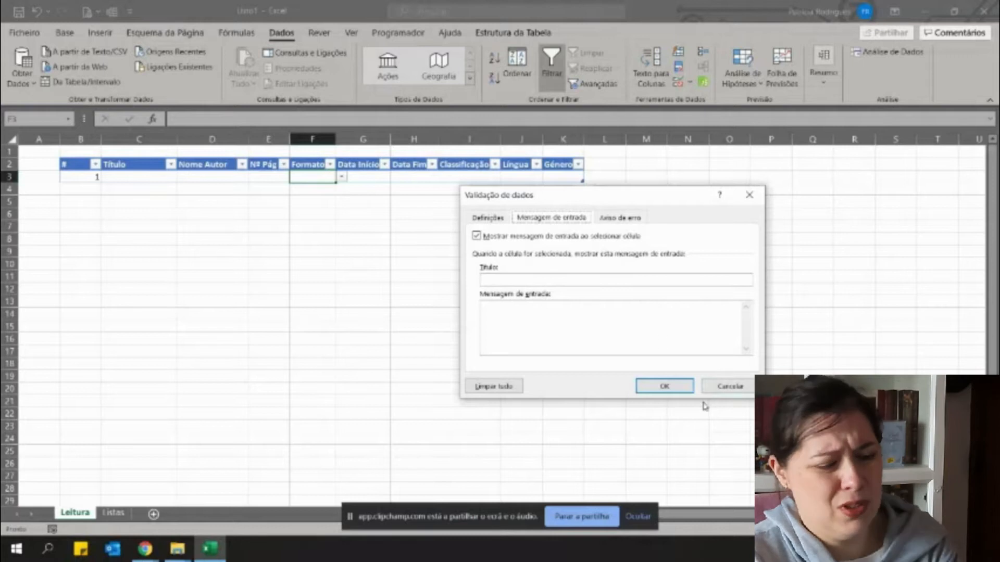
left_click(682, 386)
- Test the drop-down list of the Formato cell F3 by choosing Livro
left_click(326, 186)
left_click(334, 178)
left_click(341, 178)
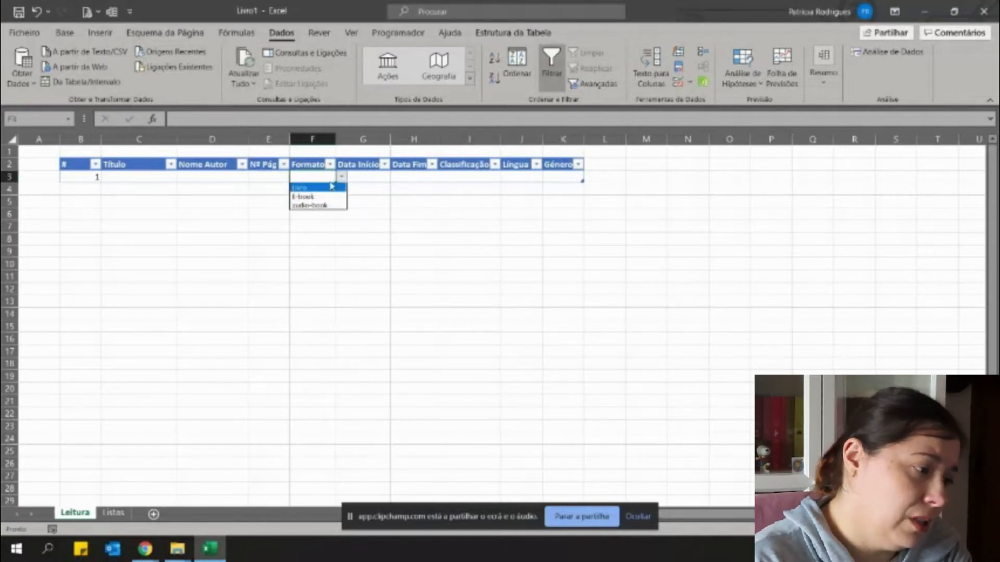
left_click(331, 188)
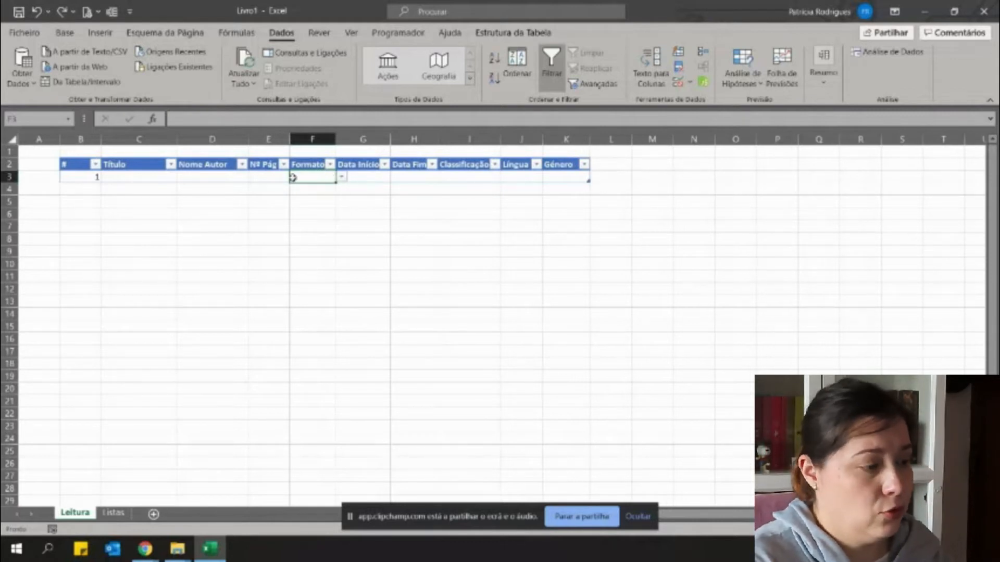
- Check the list source in the Formato cell's data validation without changing it
left_click(690, 83)
left_click(729, 99)
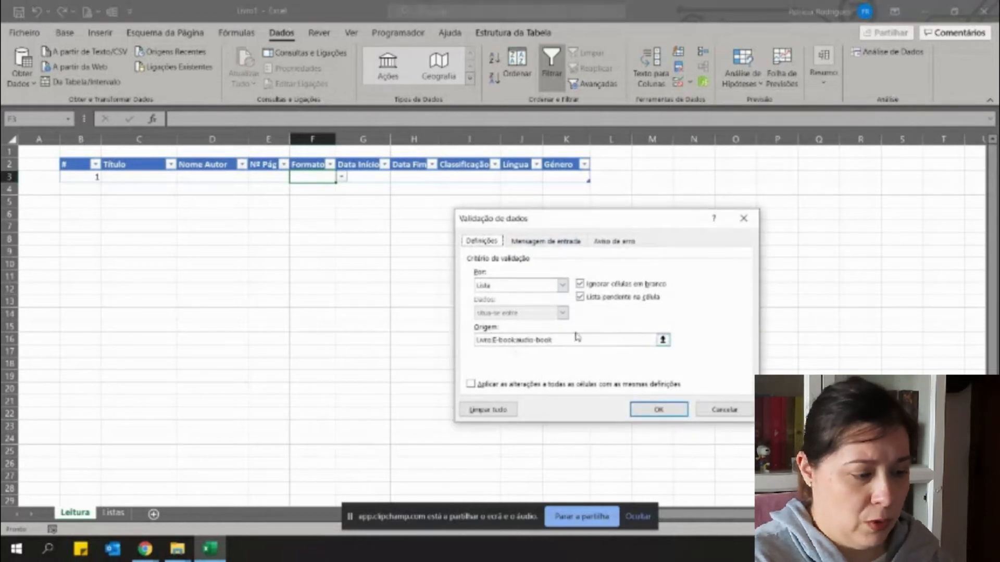
left_click(719, 411)
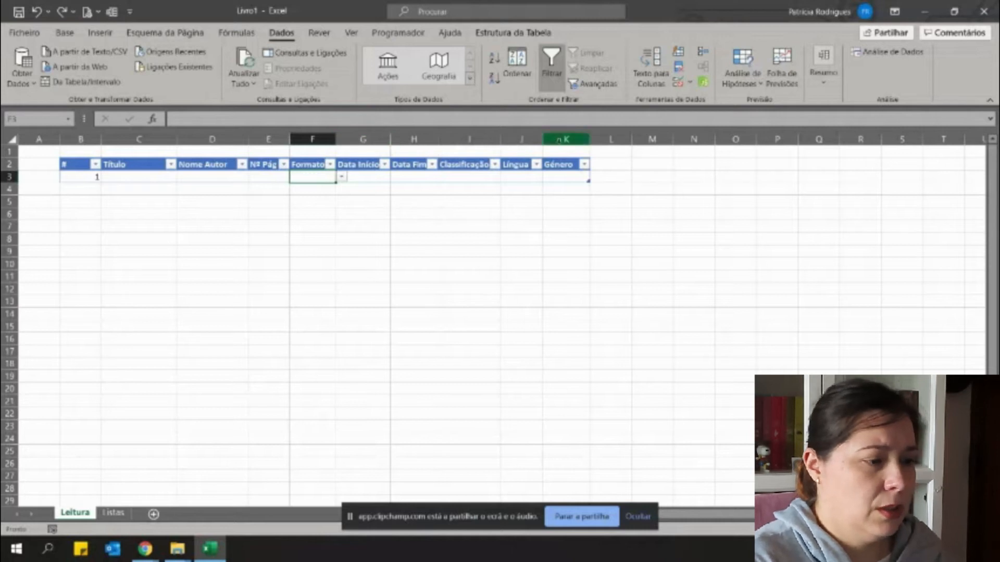
- On the Listas sheet, enter the heading Género in B2 and the values M, F and N/D below it in B3:B5
left_click(513, 178)
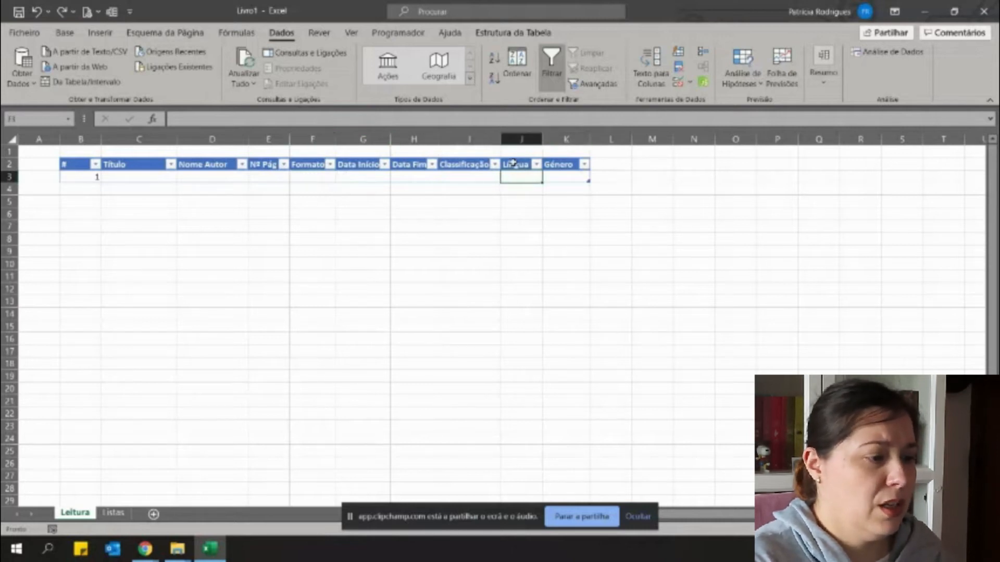
left_click(574, 177)
left_click(113, 513)
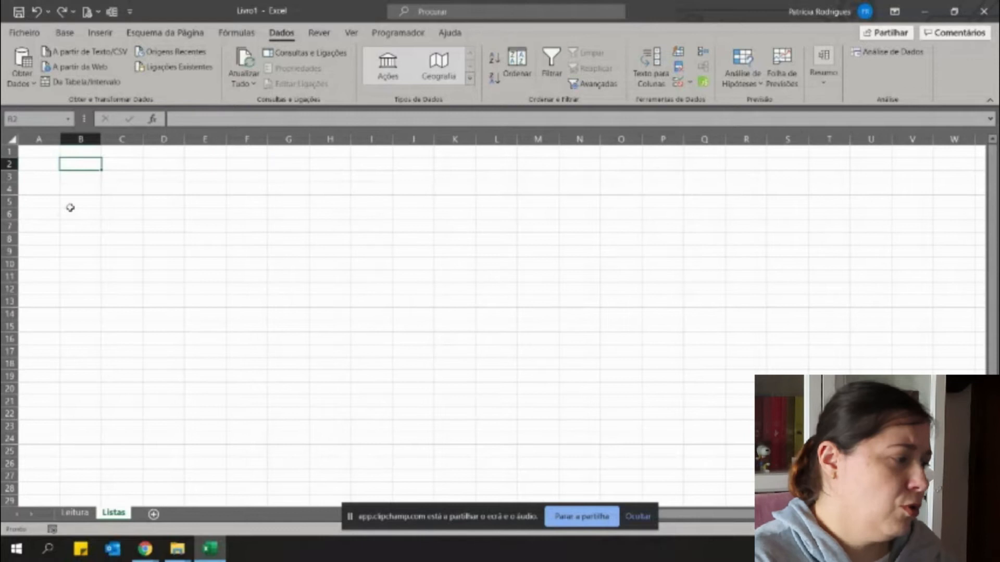
type("Género")
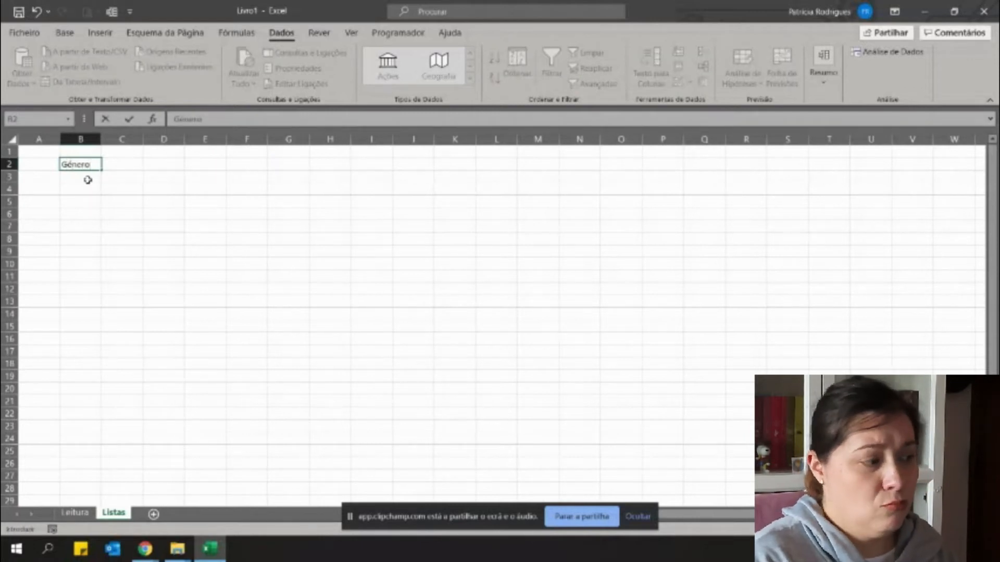
key("Return")
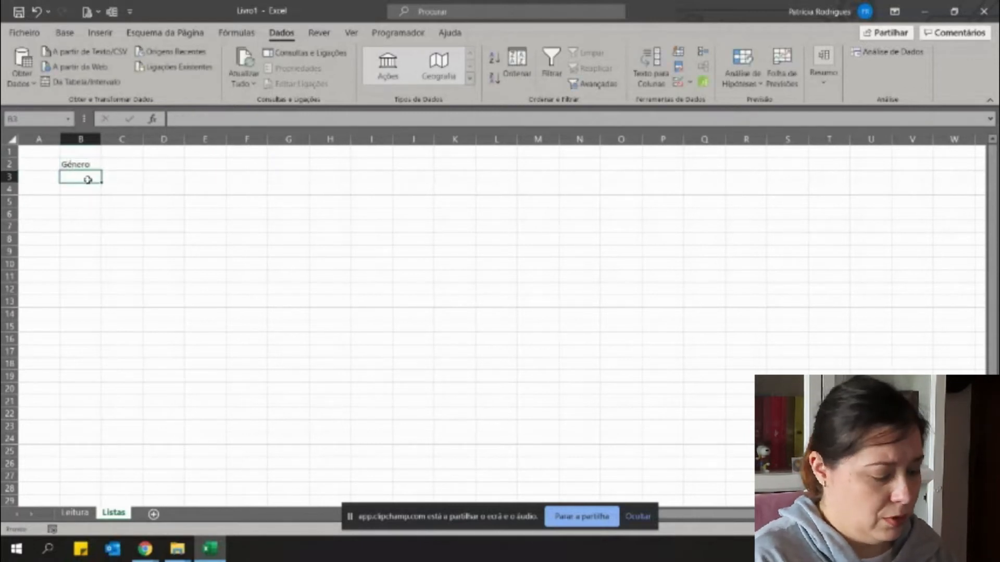
type("M")
key("Return")
type("F")
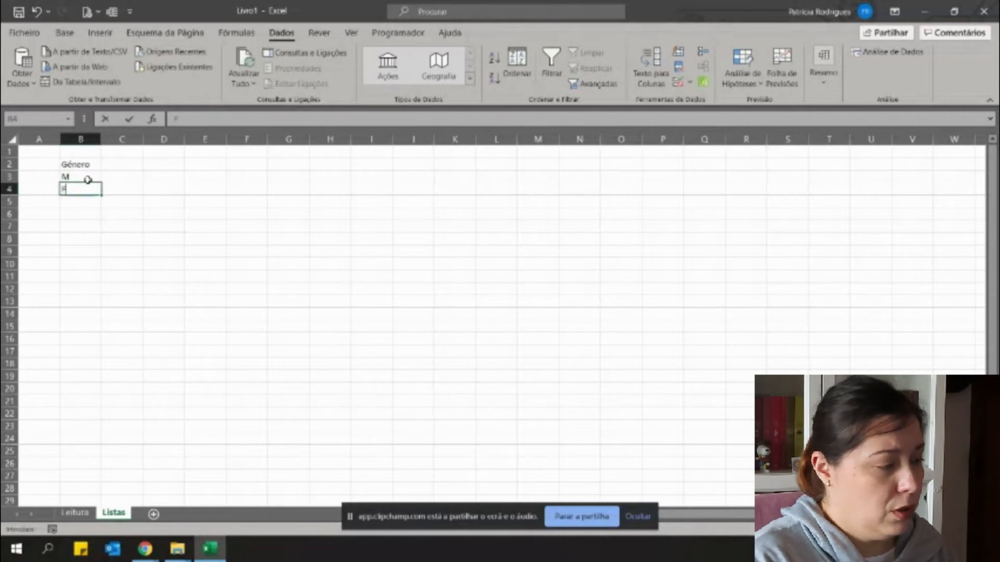
key("Return")
type("N/D")
key("Return")
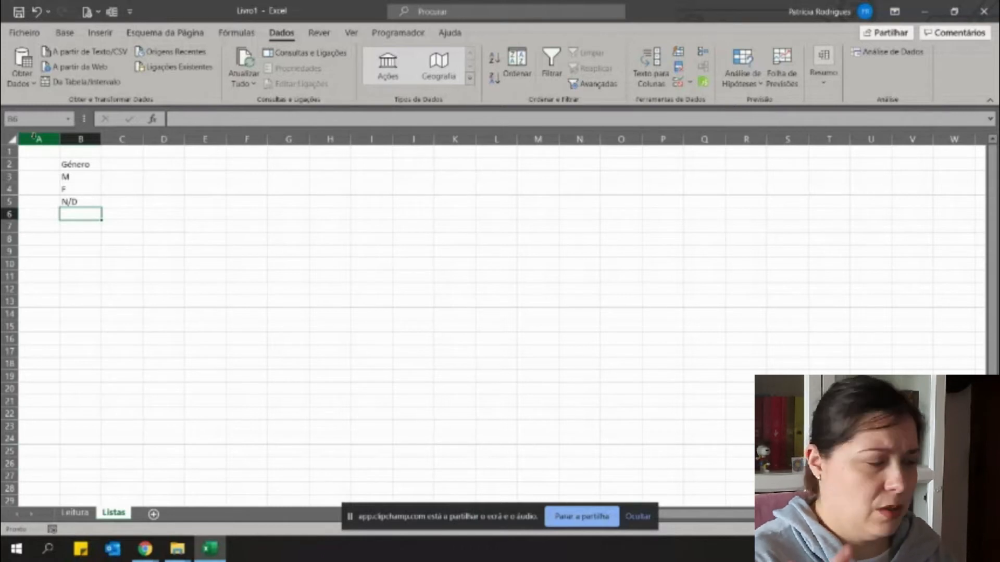
- On the Leitura sheet, set the data validation of the Género cell K3 to allow a Lista
left_click(74, 512)
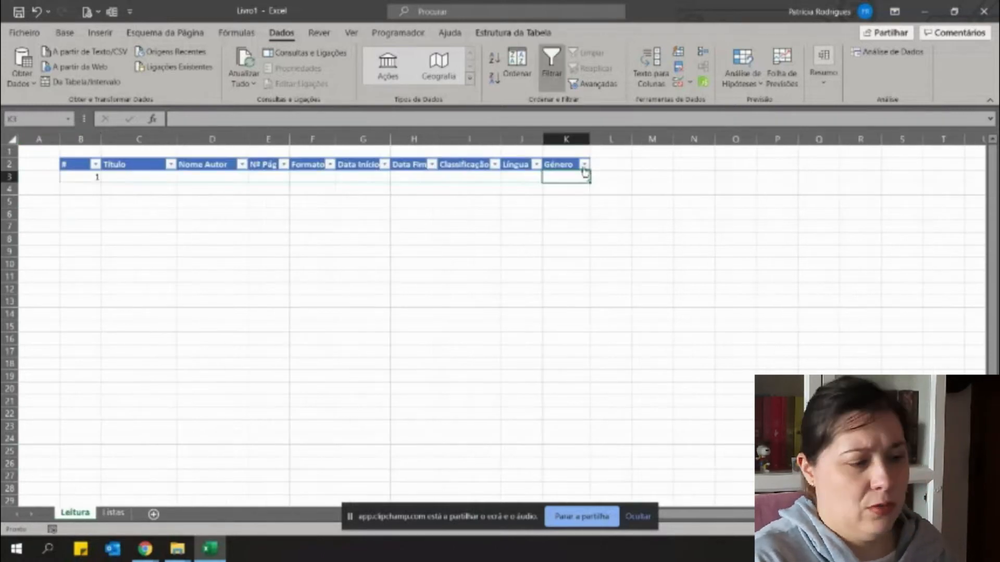
left_click(691, 82)
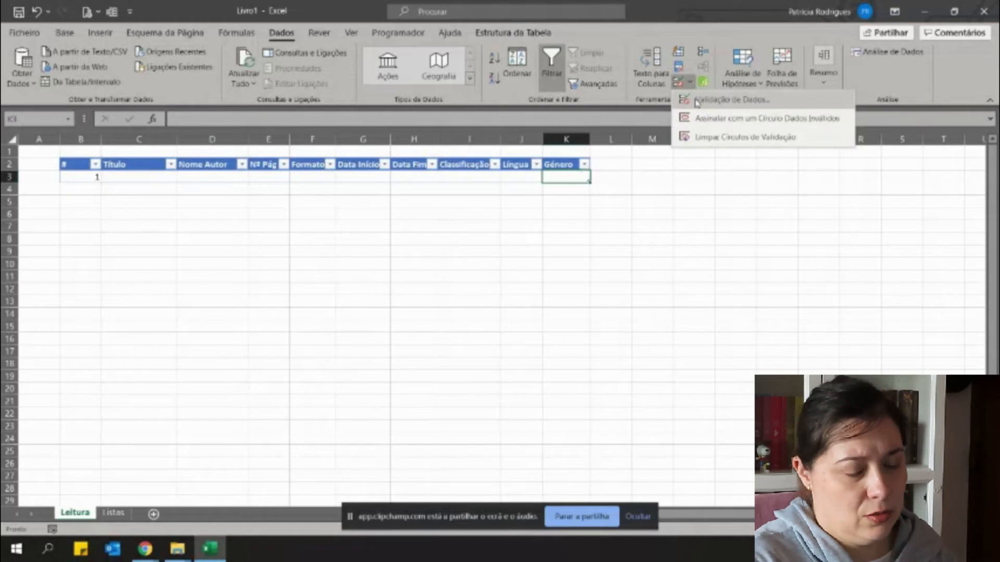
left_click(698, 99)
left_click(561, 285)
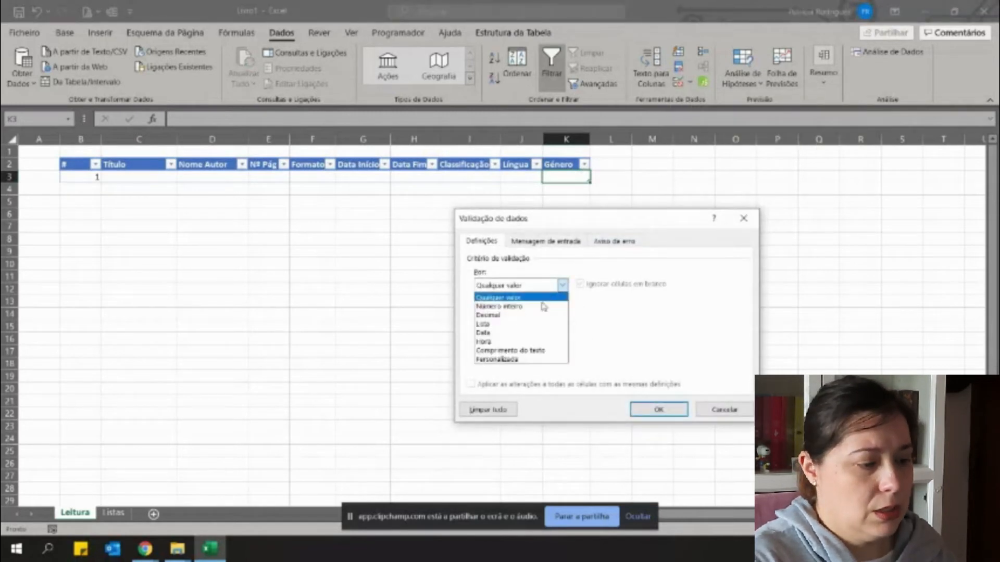
left_click(511, 326)
- Set the list source to cells B3:B5 of the Listas sheet and apply the validation to K3
left_click(553, 342)
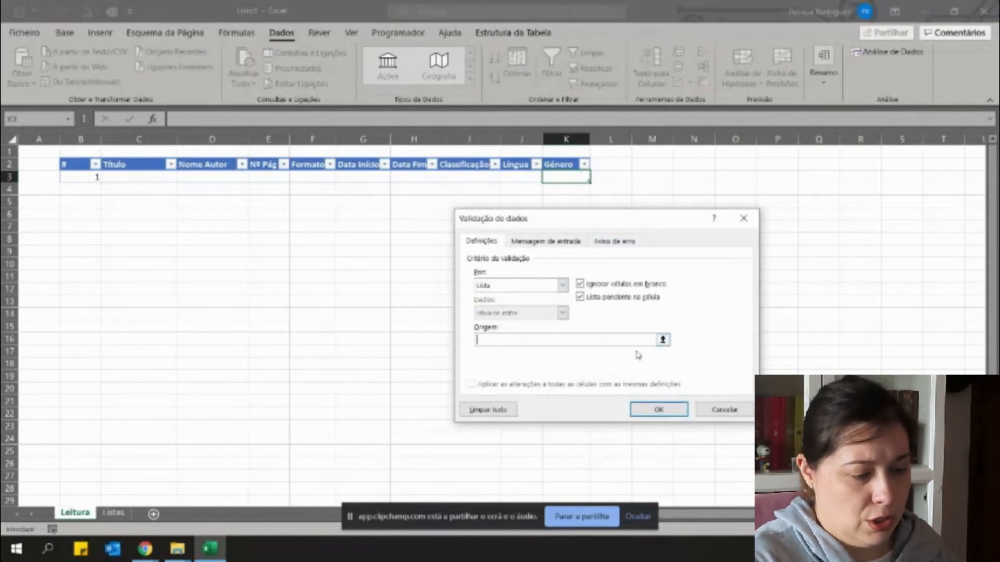
left_click(663, 340)
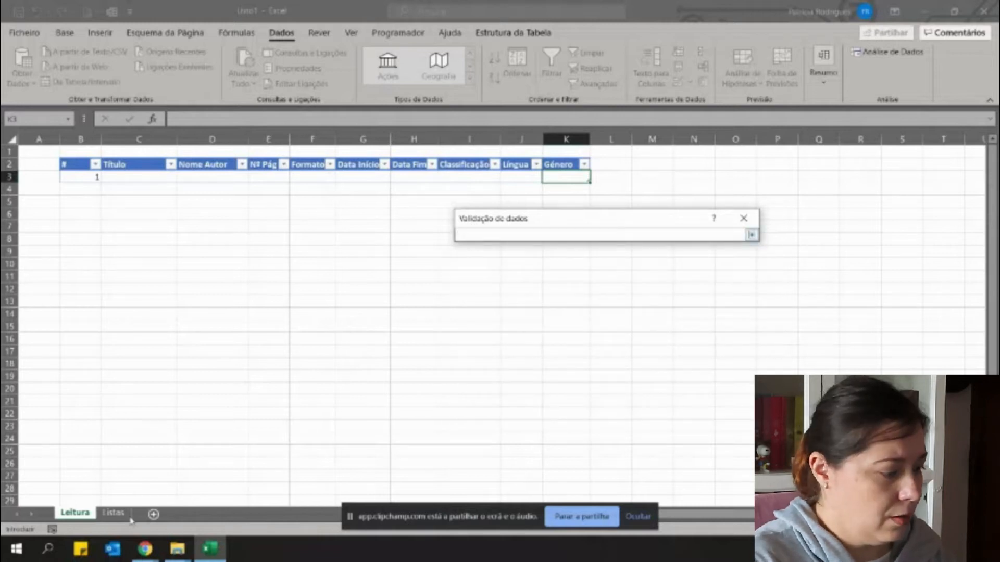
left_click(114, 513)
left_click_drag(79, 180, 76, 202)
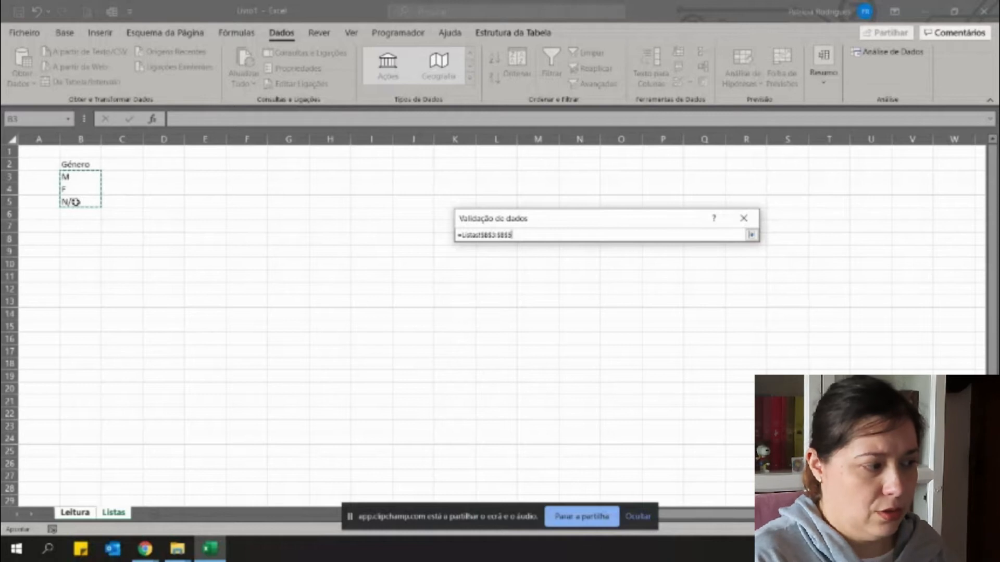
key("Return")
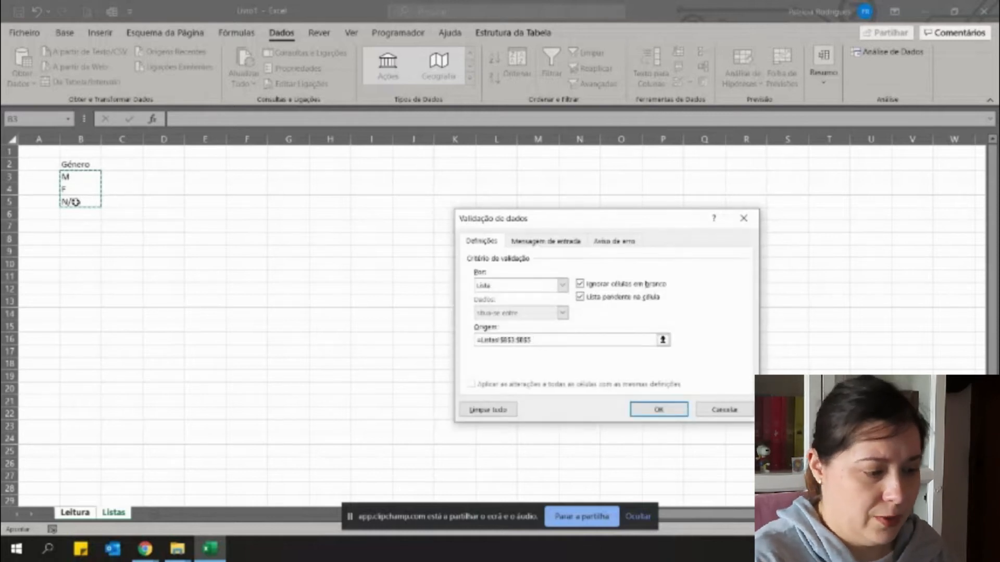
left_click(660, 409)
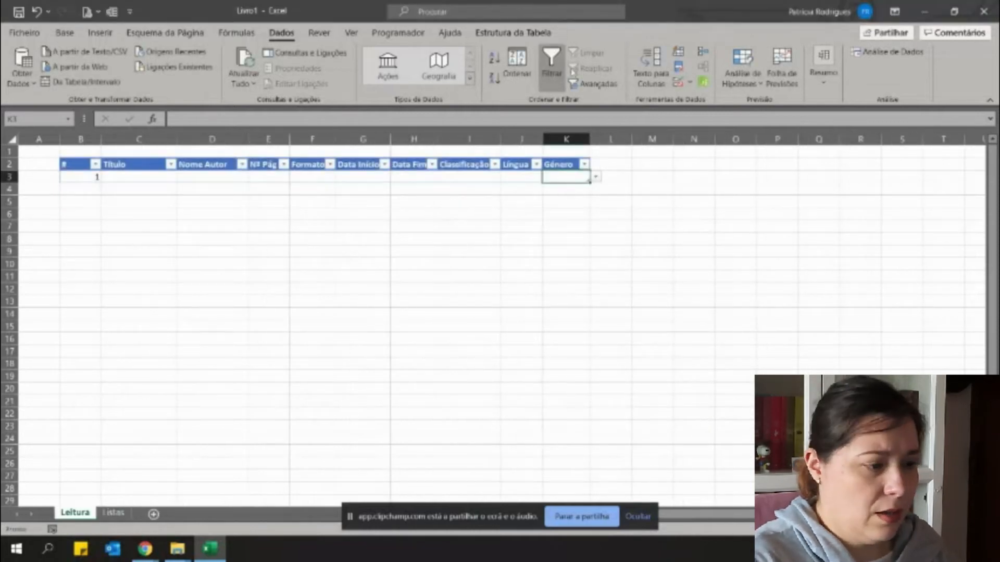
- Choose F from the Género list in K3 and check the choices offered in the Formato cell F3
left_click(596, 177)
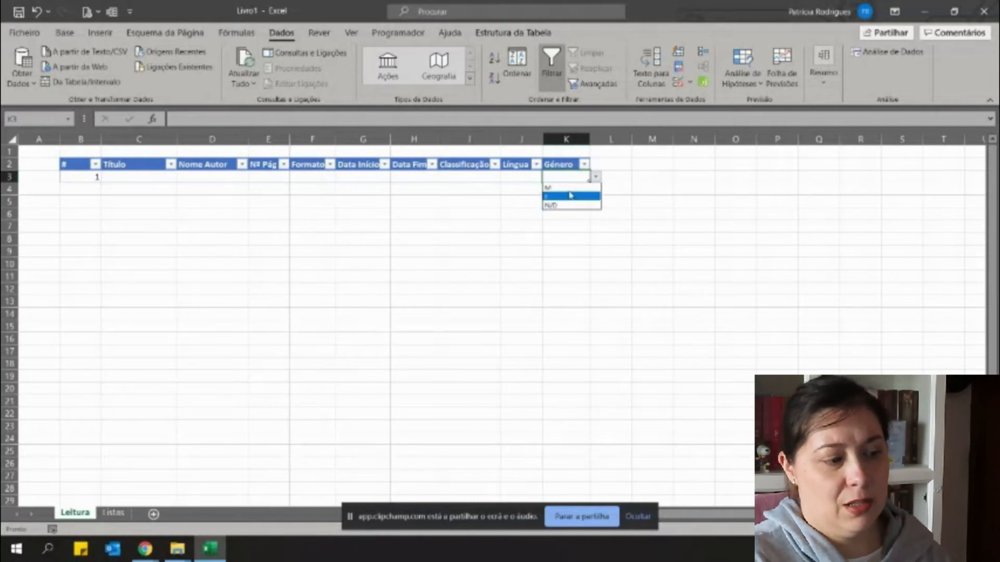
left_click(571, 196)
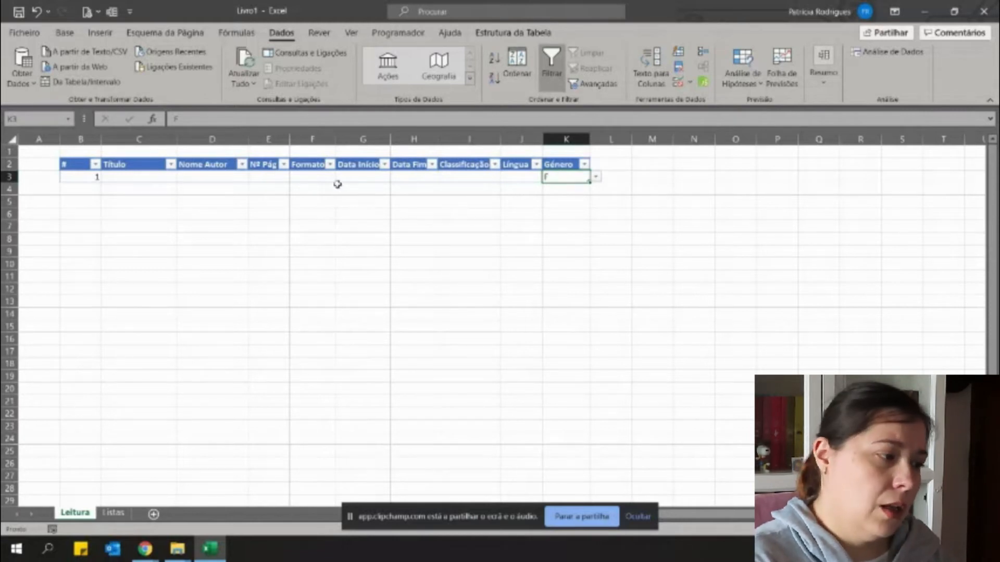
left_click(314, 177)
left_click(341, 177)
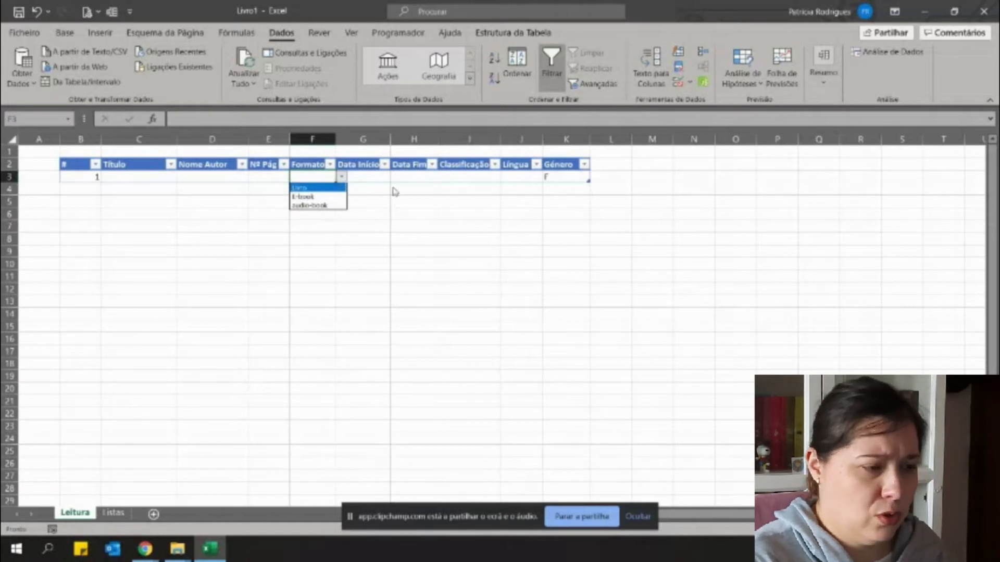
left_click(465, 177)
left_click(565, 177)
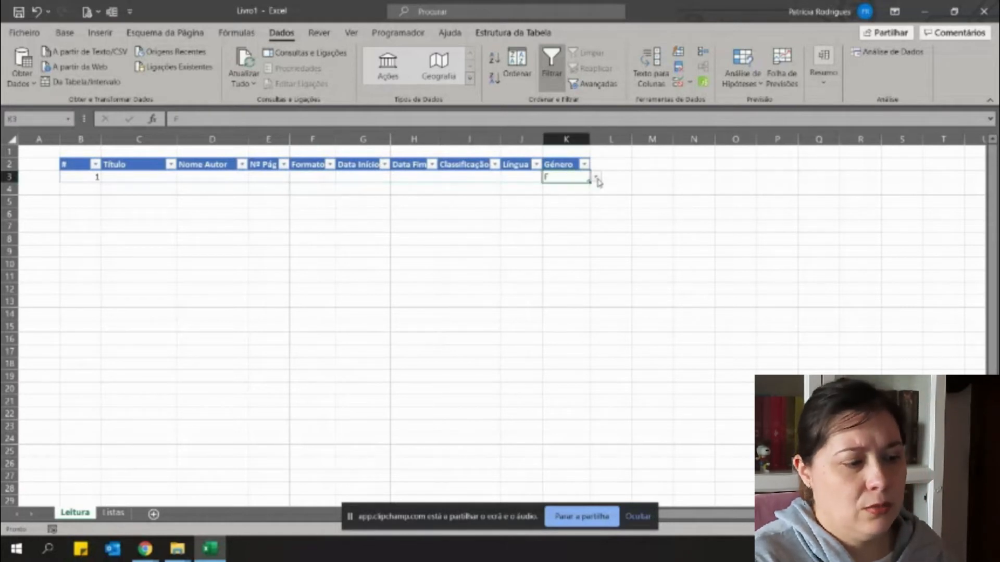
- Examine the Género heading and its values in B2:B5 on the Listas sheet, and return to the Leitura sheet
left_click(113, 513)
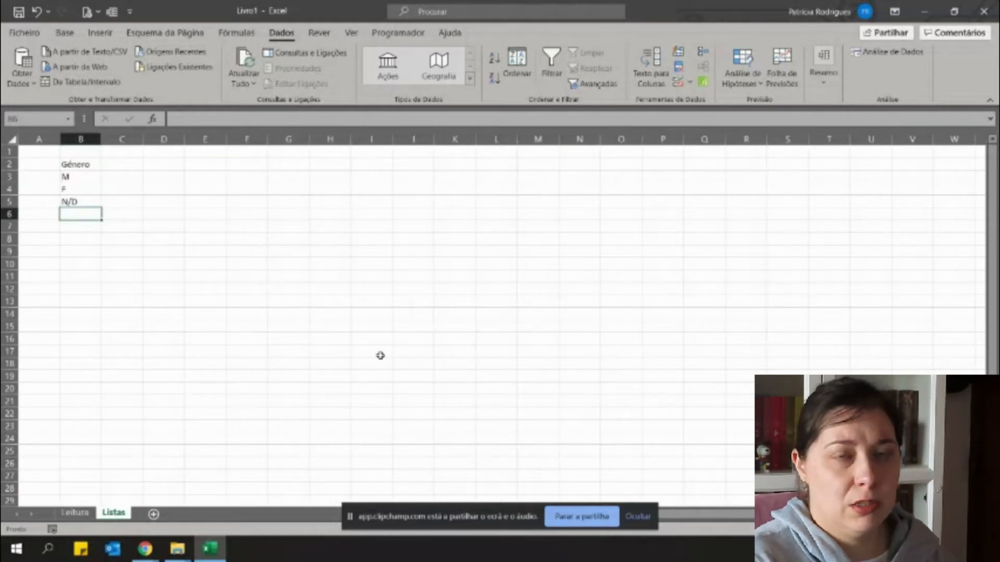
left_click_drag(79, 165, 79, 202)
left_click(182, 216)
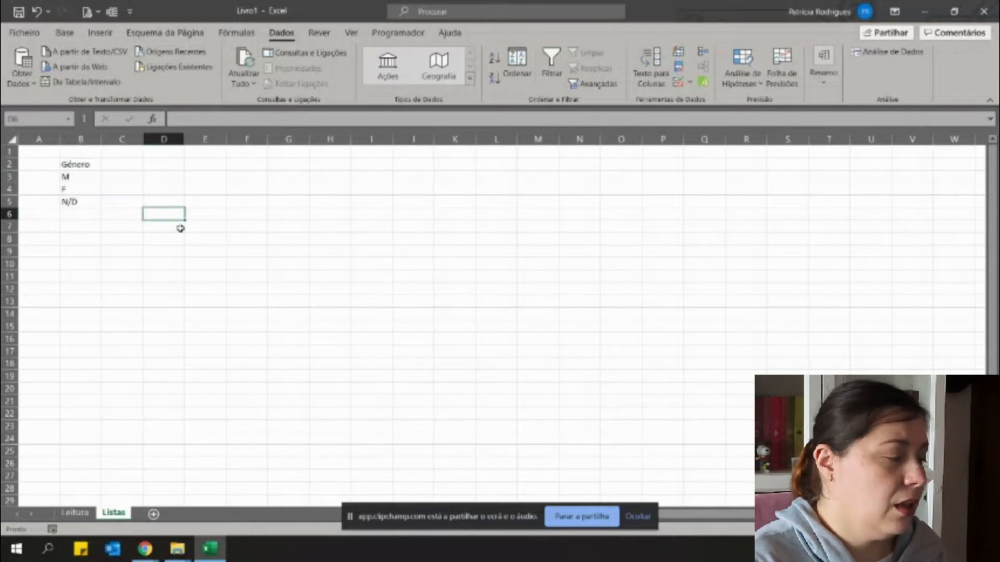
left_click(68, 204)
left_click(77, 165)
left_click(77, 190)
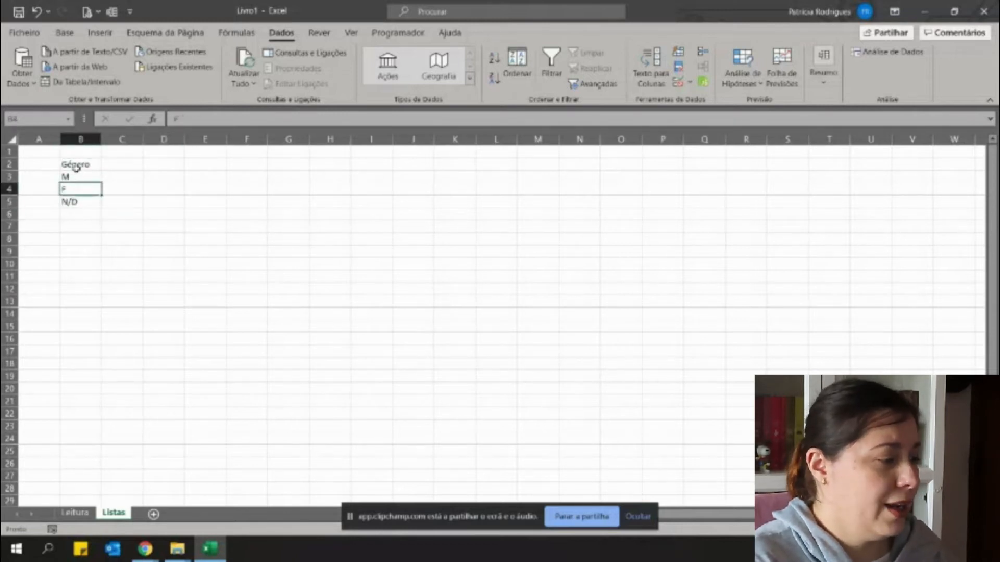
left_click_drag(76, 166, 70, 202)
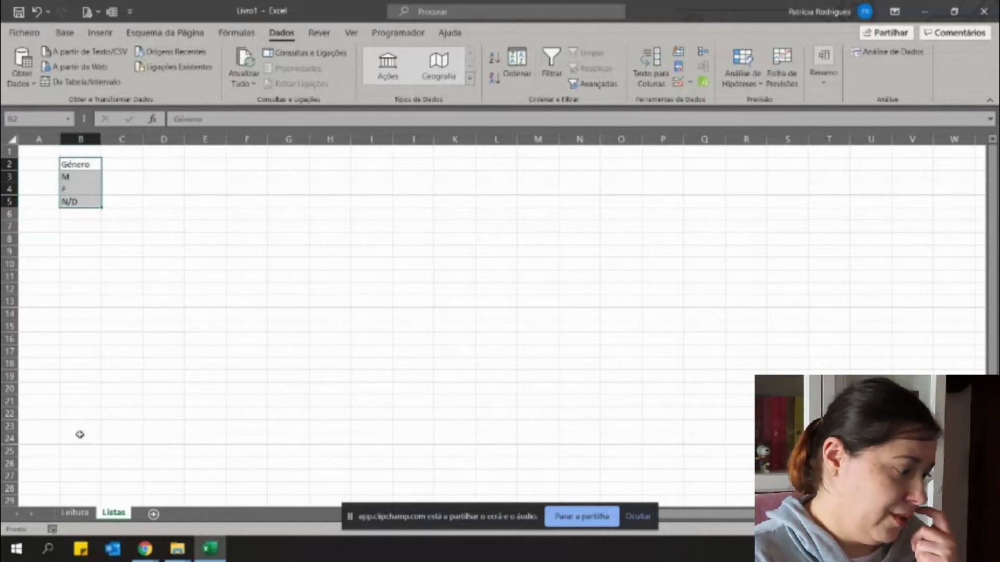
left_click(84, 506)
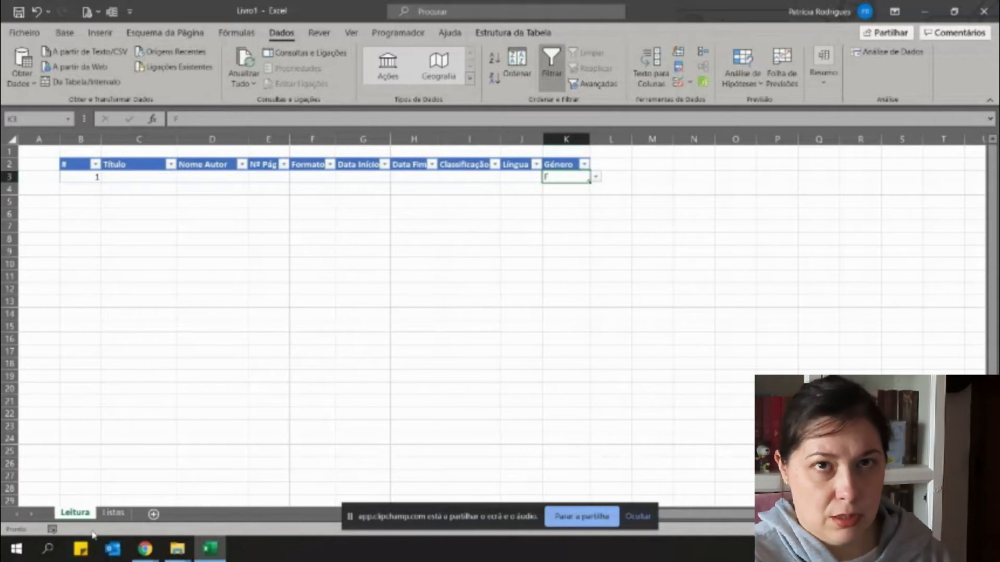
- Enter the heading Língua in cell D2 of the Listas sheet
left_click(520, 176)
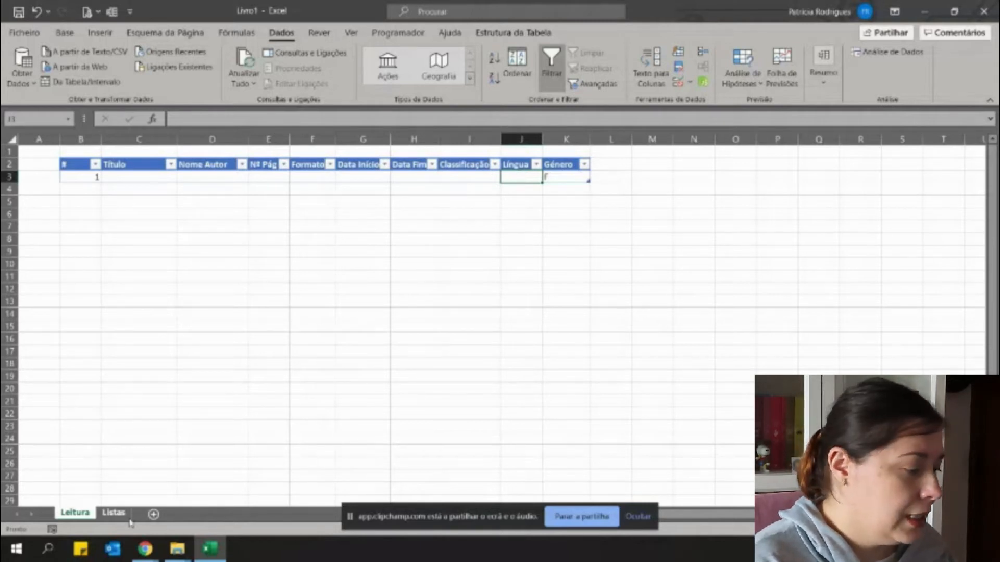
left_click(114, 513)
left_click(206, 177)
left_click(164, 163)
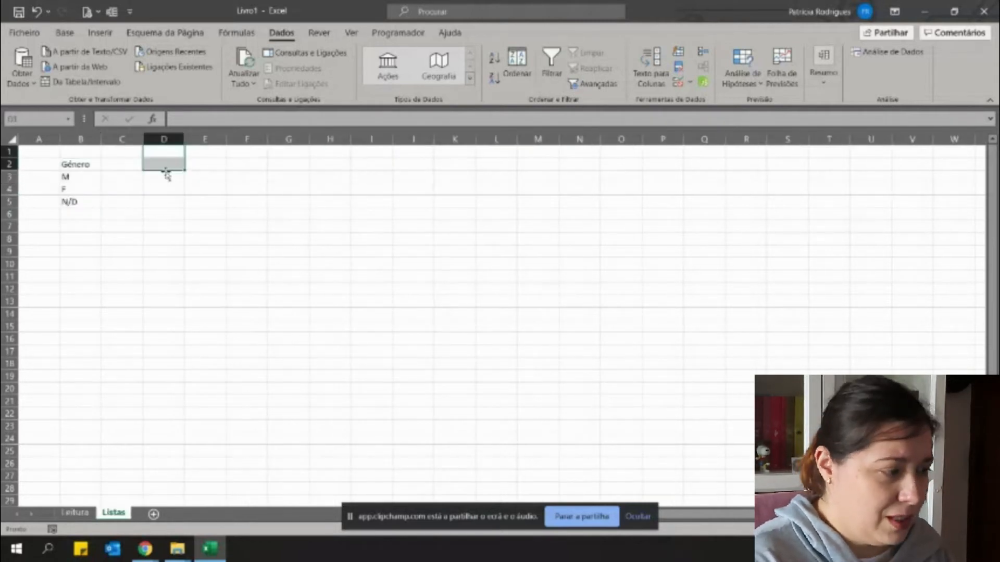
type("L")
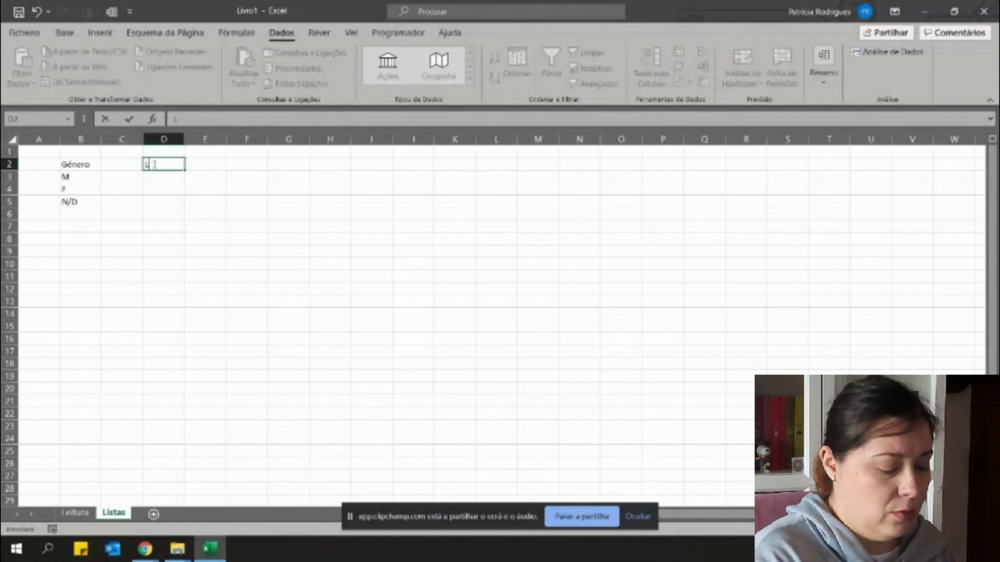
type("ingua")
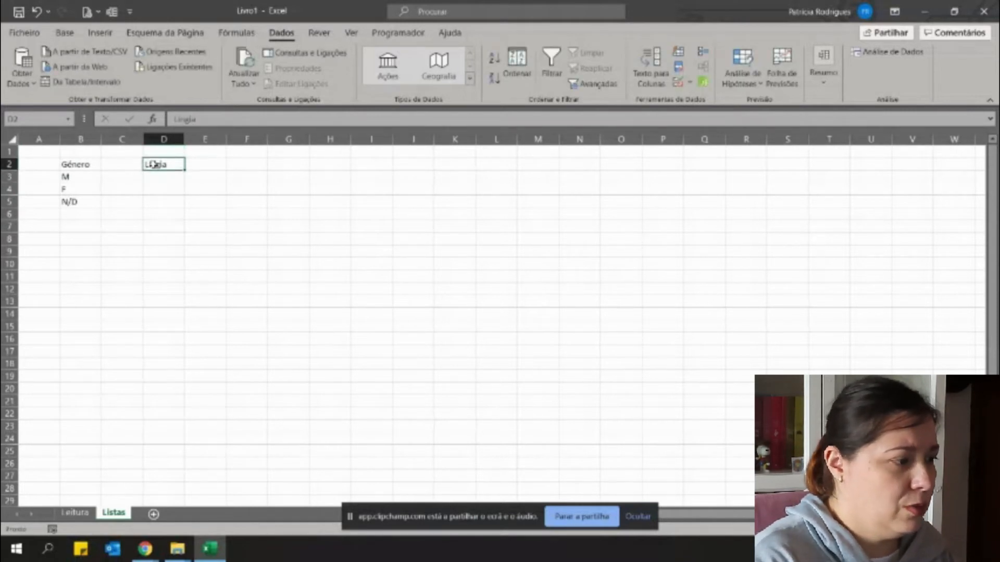
left_click(184, 119)
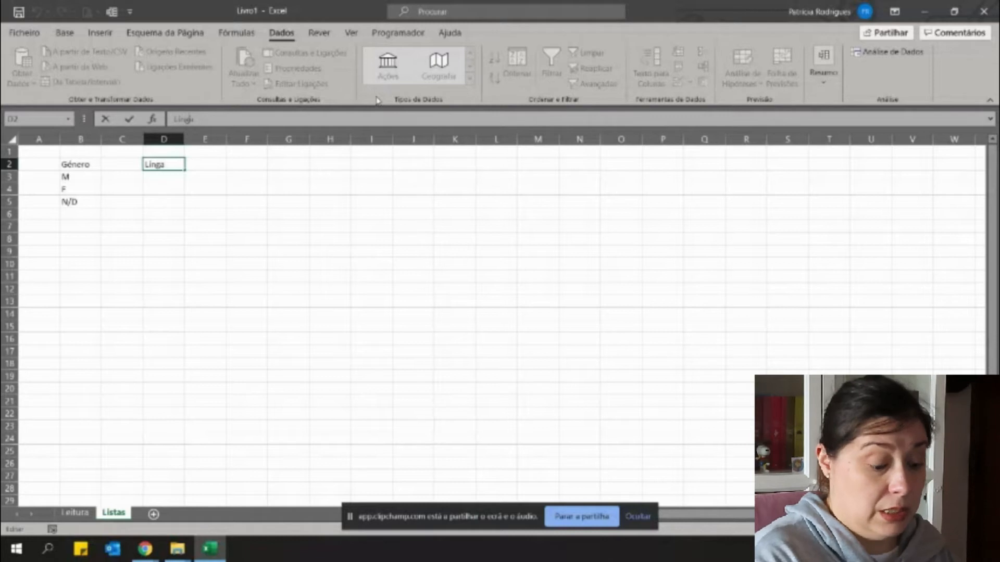
key("Return")
- List the language codes PT, ES and EN in cells D3:D5 under the Língua heading
type("PT")
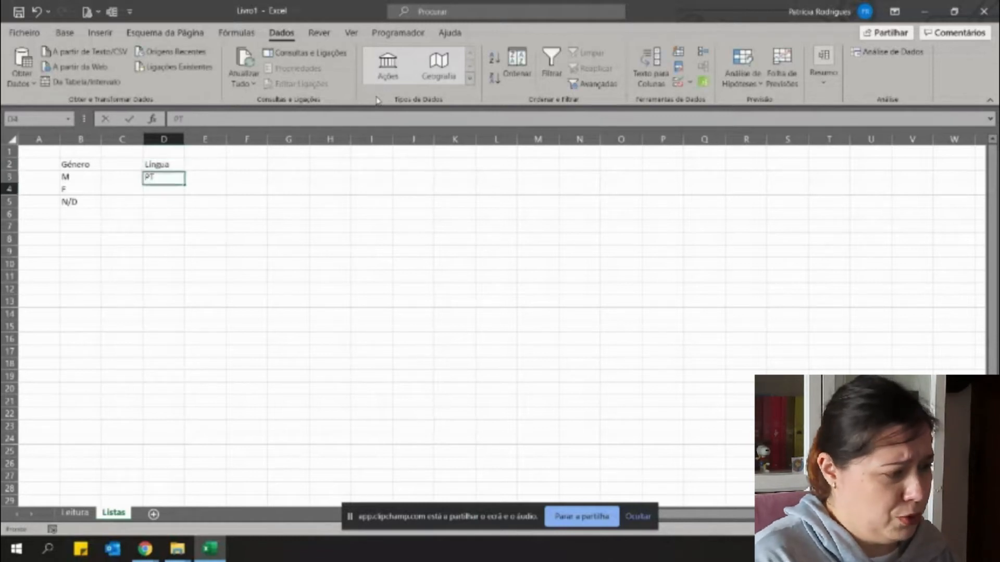
key("Return")
type("E")
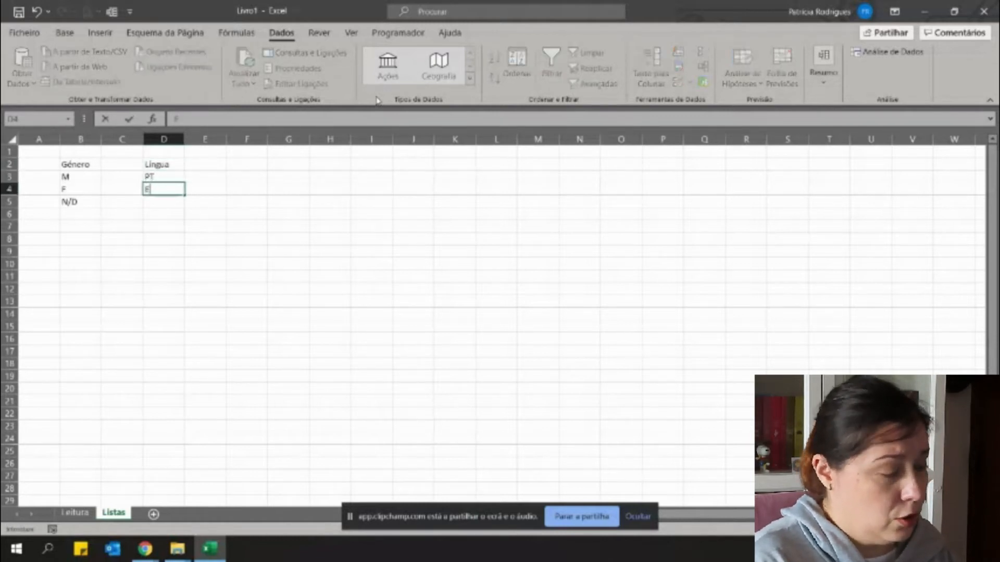
type("S")
key("Return")
type("E")
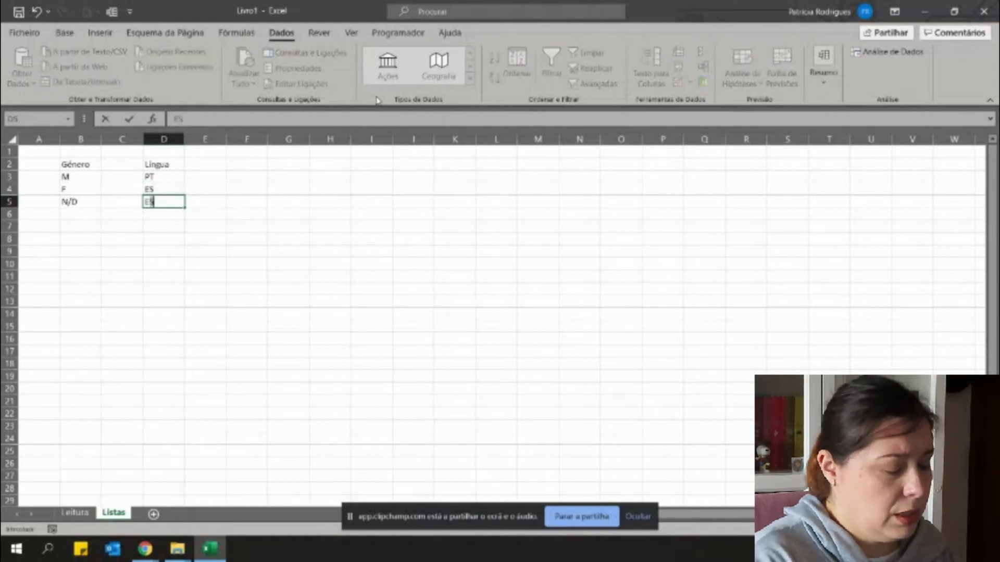
key("Return")
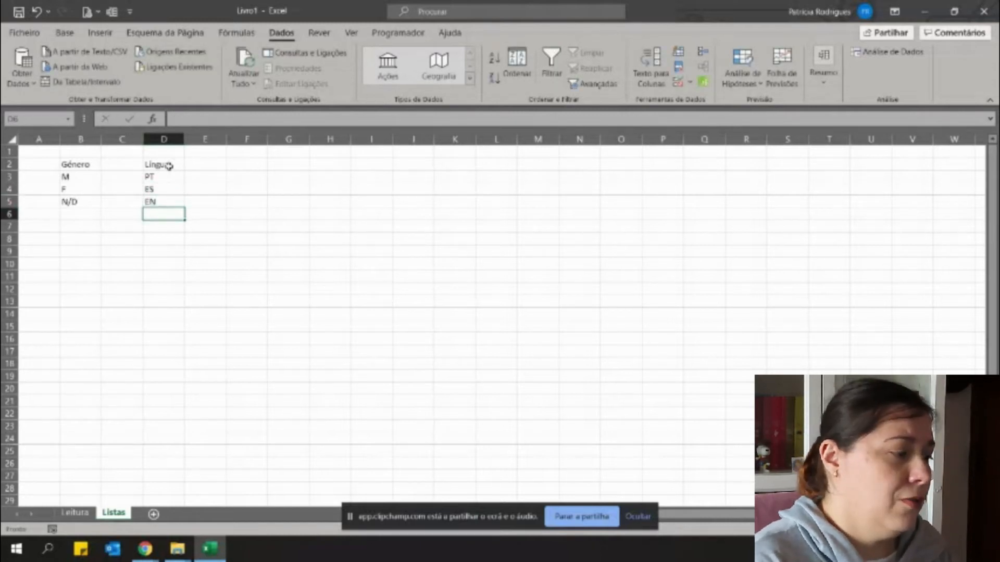
- Format D2:D5 on the Listas sheet as a blue table, with the first row as its header
left_click_drag(161, 164, 165, 201)
left_click(69, 35)
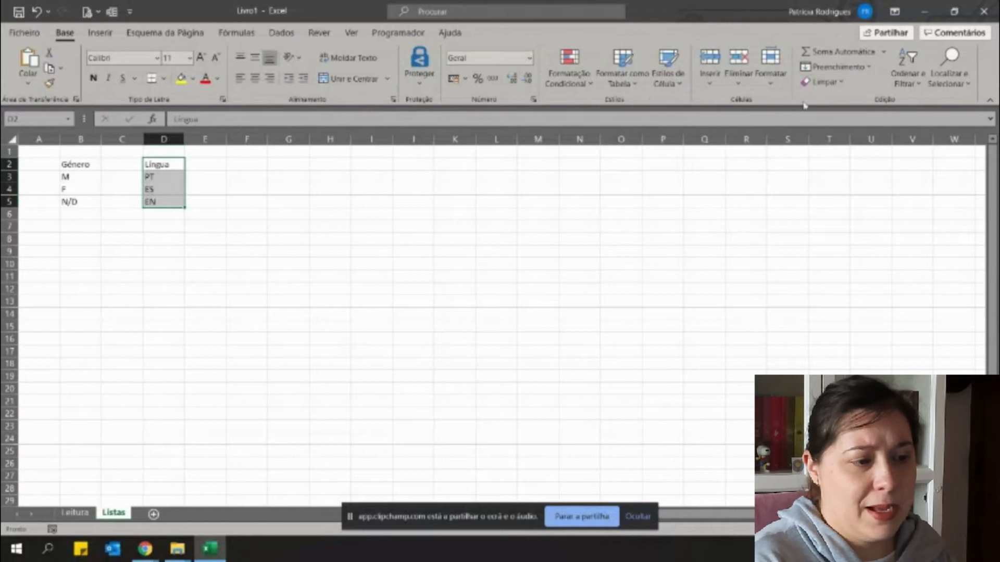
left_click(623, 68)
left_click(675, 163)
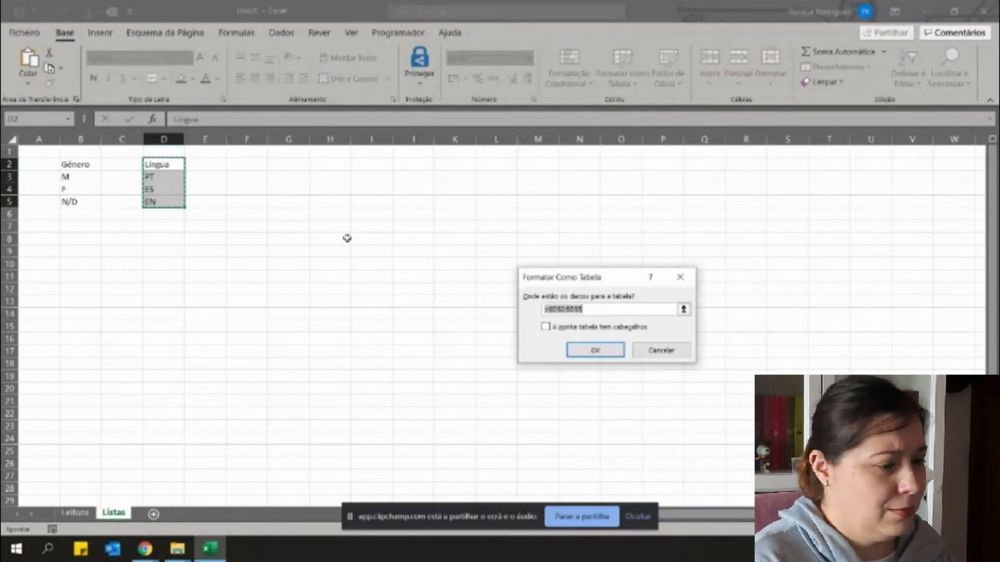
left_click(614, 328)
left_click(595, 350)
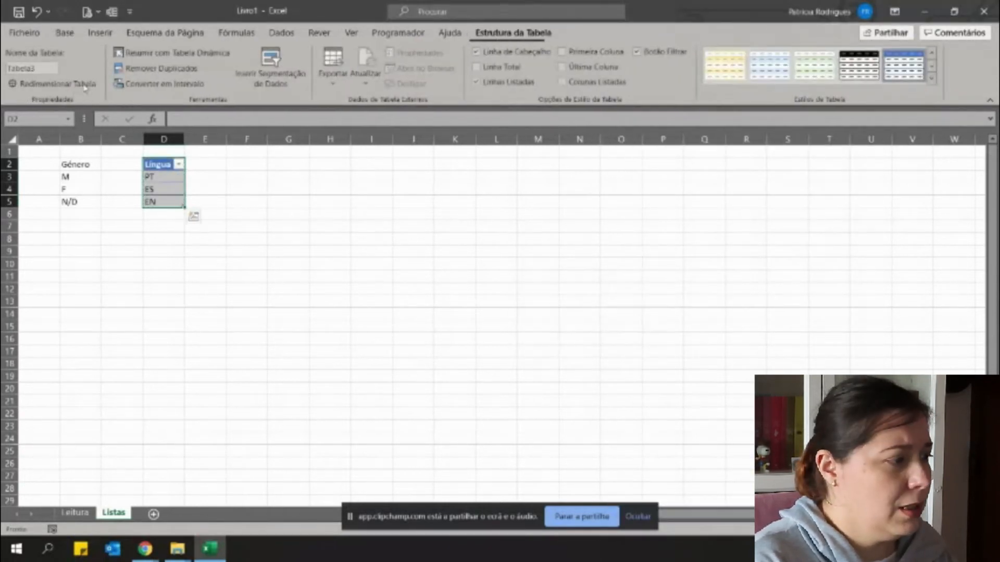
- Name the Língua table T_Lingua
left_click(31, 68)
type("Lingua")
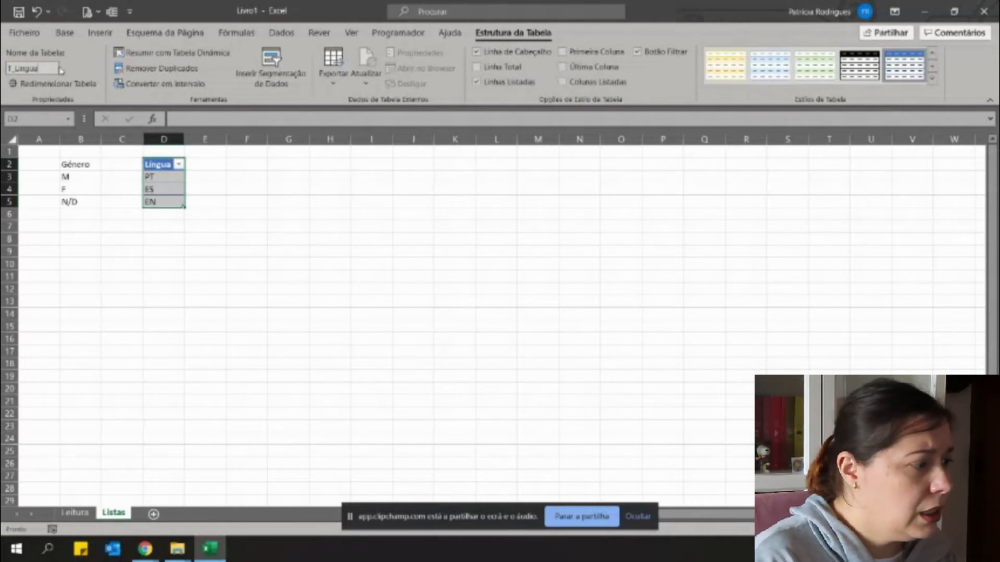
key("Return")
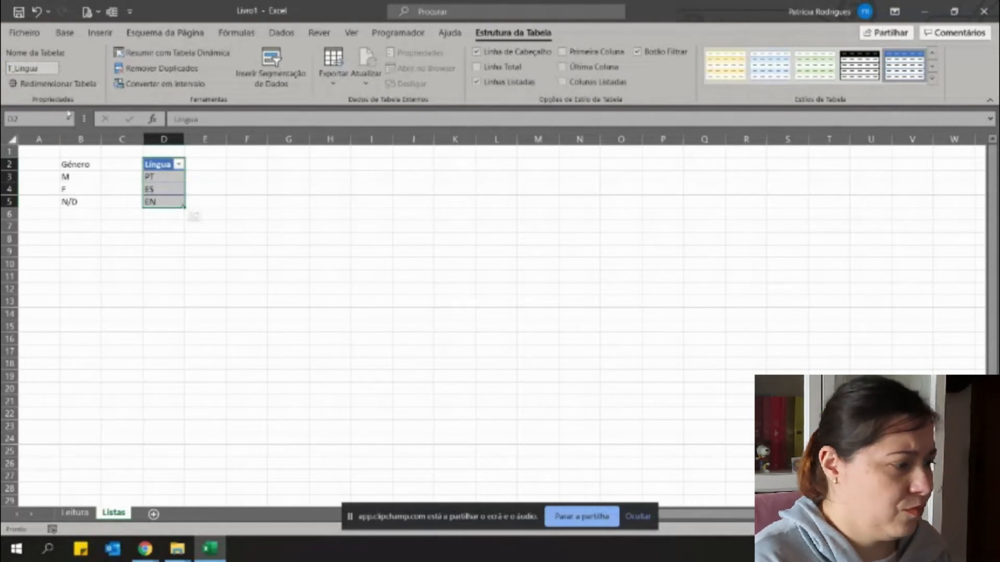
left_click(104, 276)
- On the Leitura sheet, set the data validation of the Língua cell J3 to allow a Lista
key("ctrl+Page_Up")
left_click(534, 190)
left_click(528, 176)
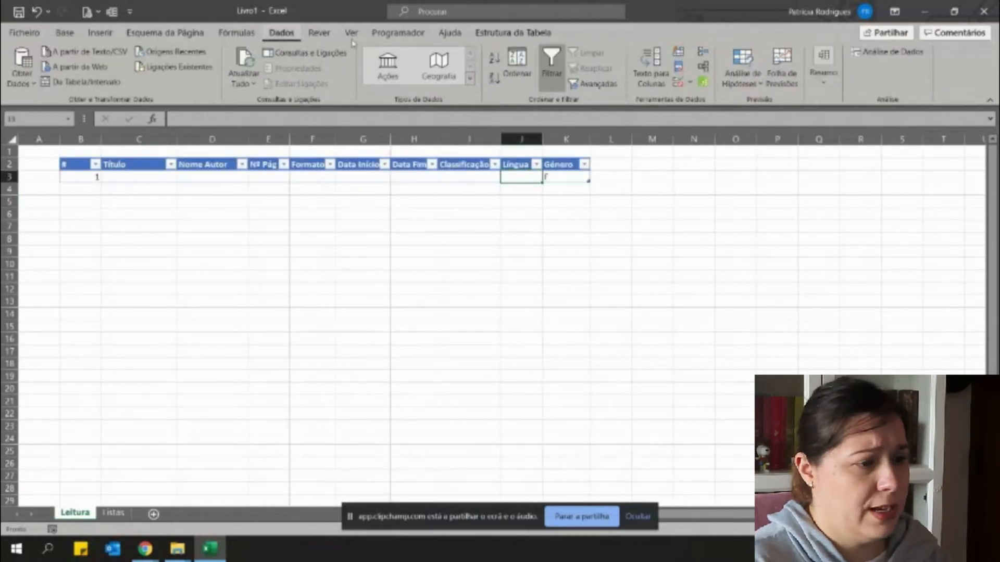
left_click(688, 82)
left_click(725, 99)
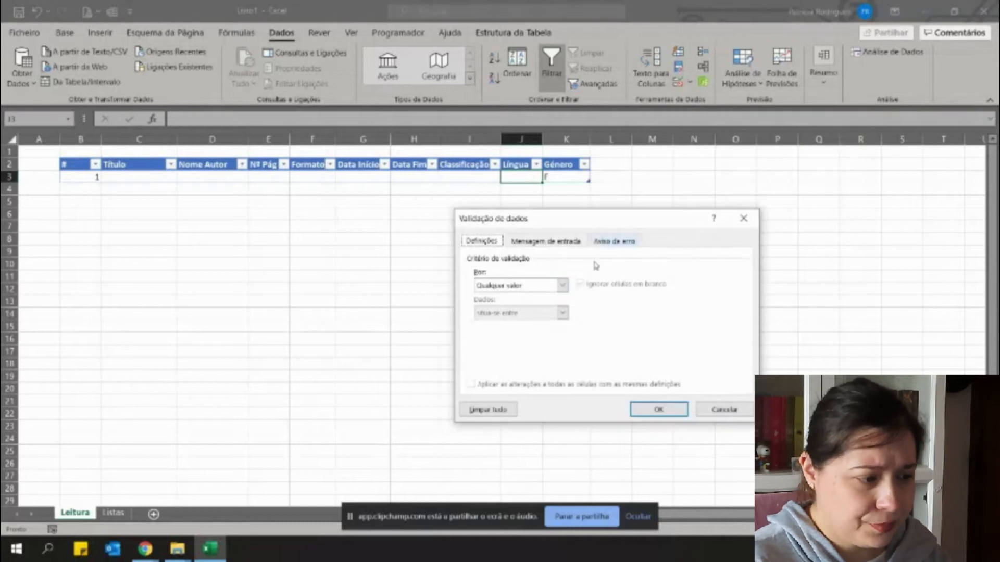
left_click(555, 288)
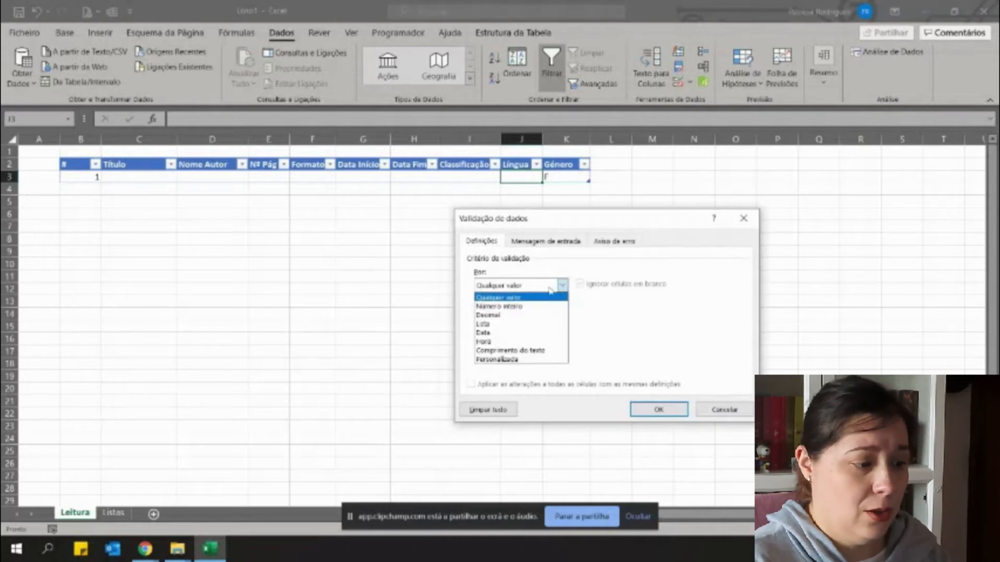
left_click(523, 327)
- Set the list source to =indireto("T_Lingua"), apply the validation and check the choices offered in J3
left_click(505, 339)
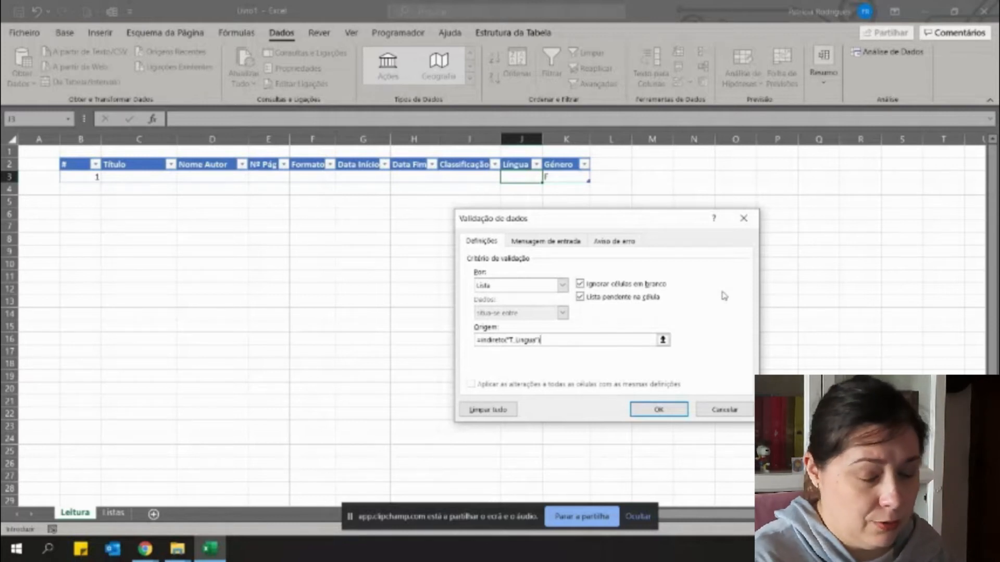
left_click(658, 409)
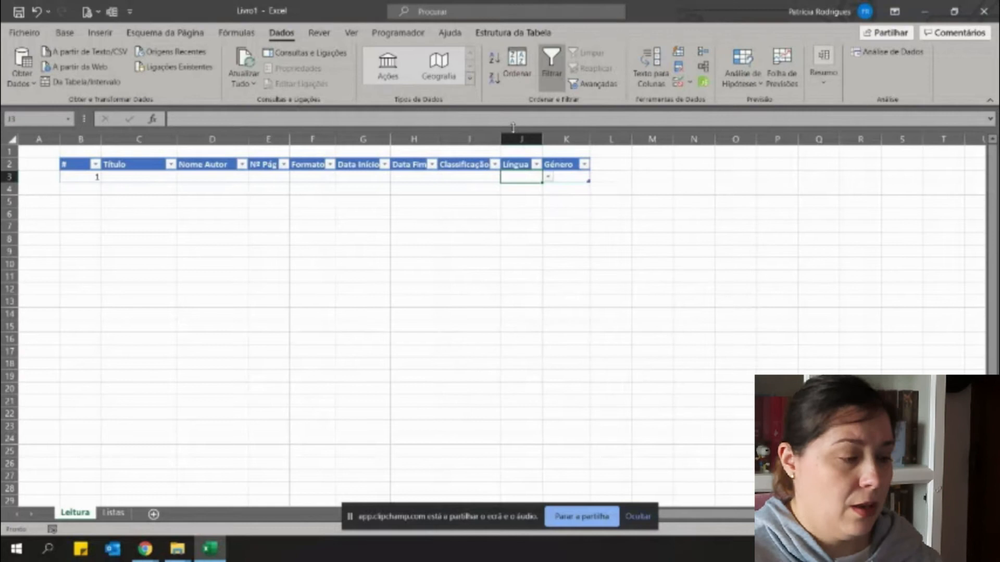
left_click(548, 177)
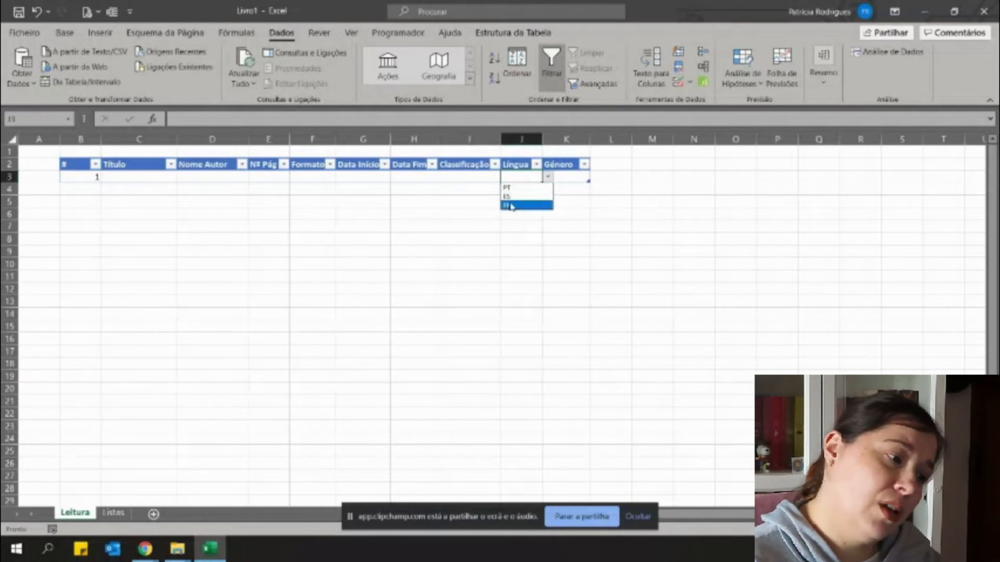
key("Escape")
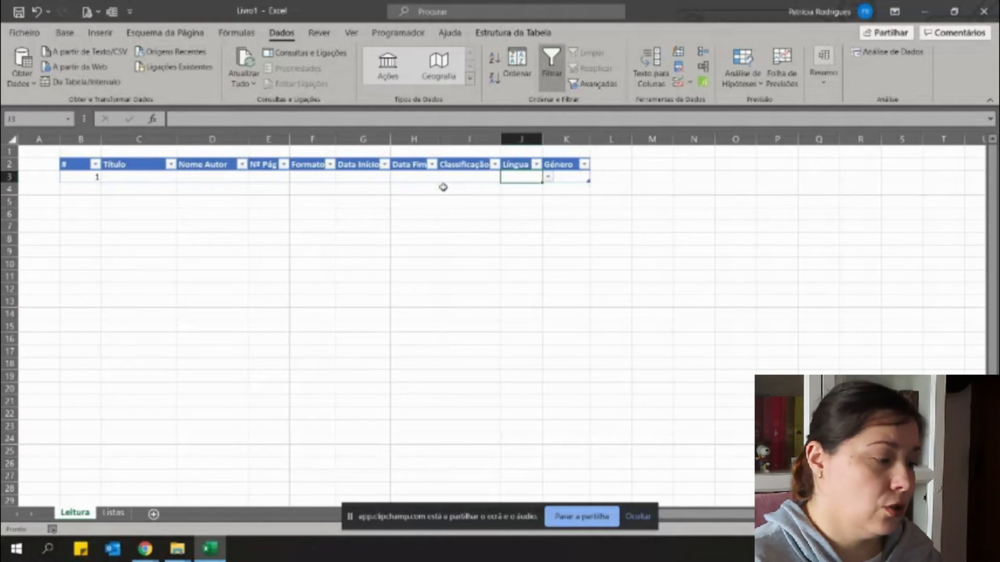
- Add FR and AL below EN in the Língua table on the Listas sheet, and check the choices in J3 of Leitura
left_click(114, 513)
left_click(165, 214)
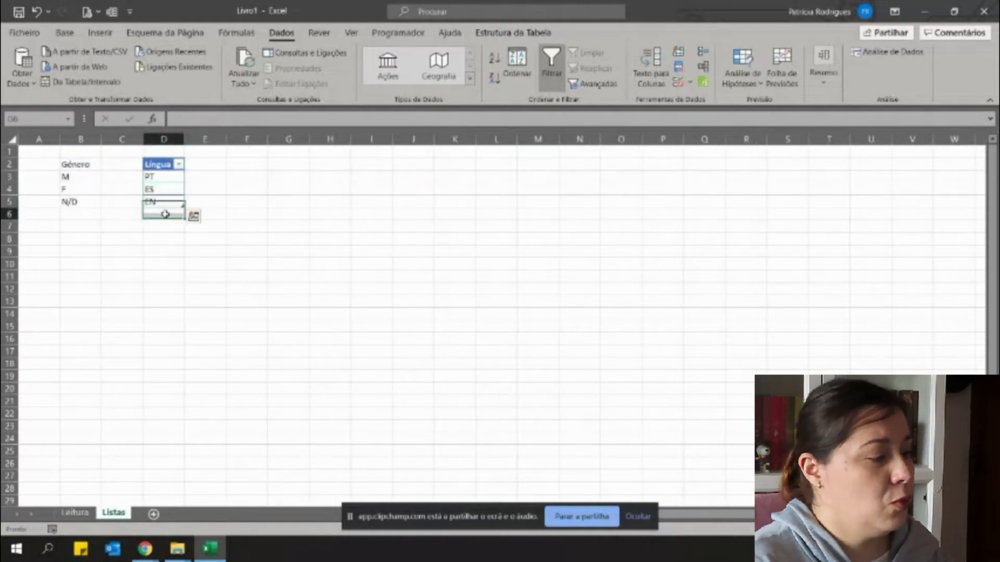
type("FR")
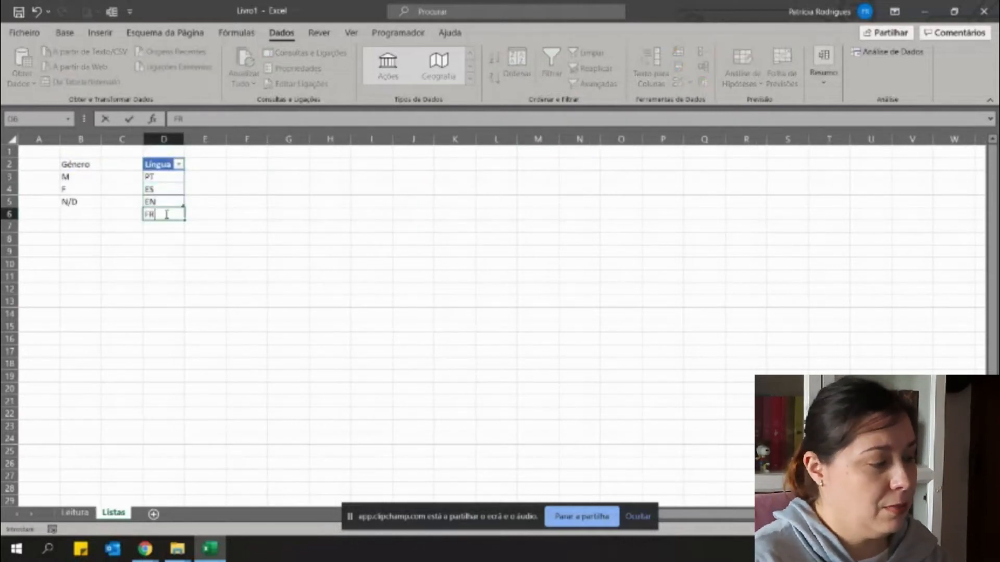
key("Return")
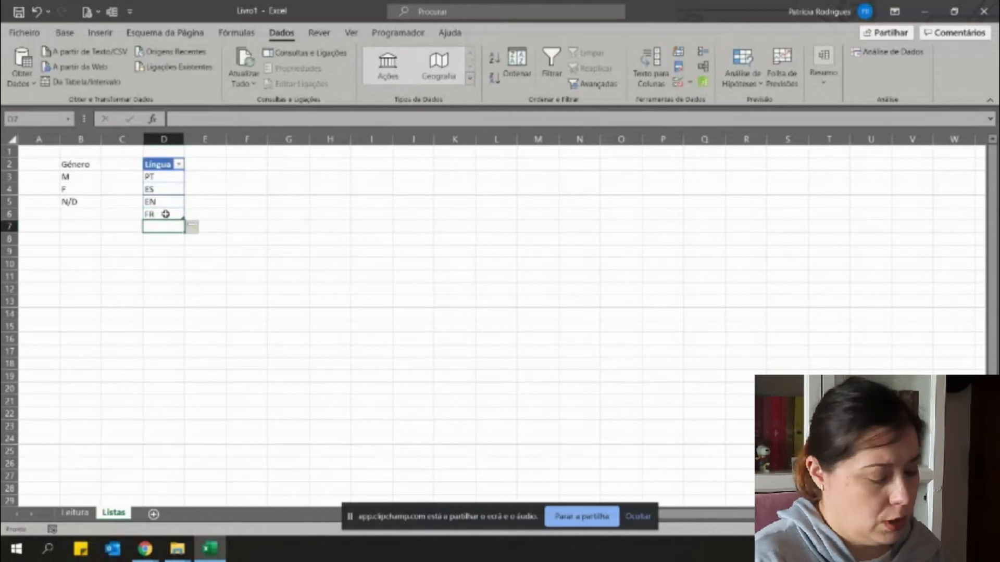
type("AL")
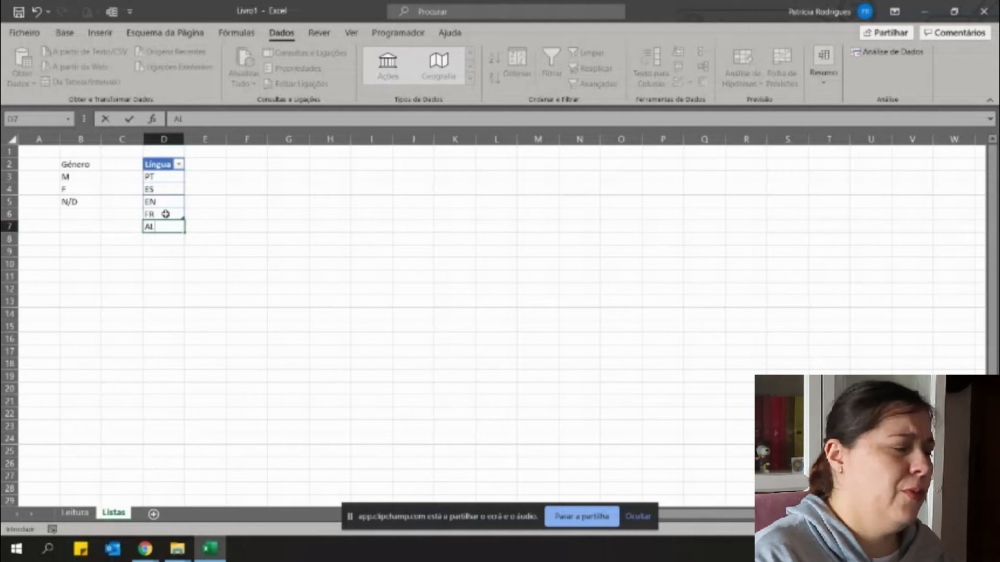
key("Return")
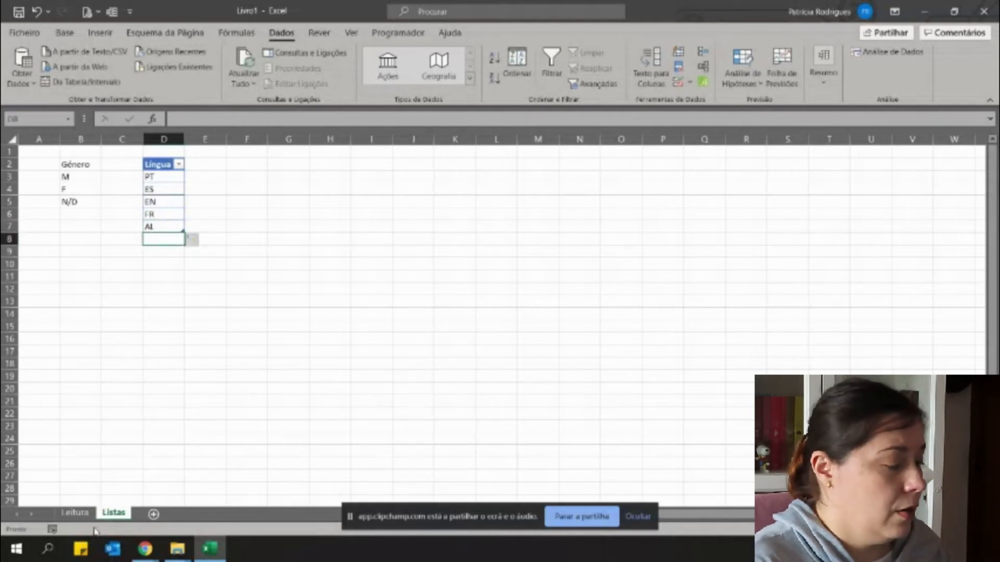
left_click(75, 512)
left_click(548, 179)
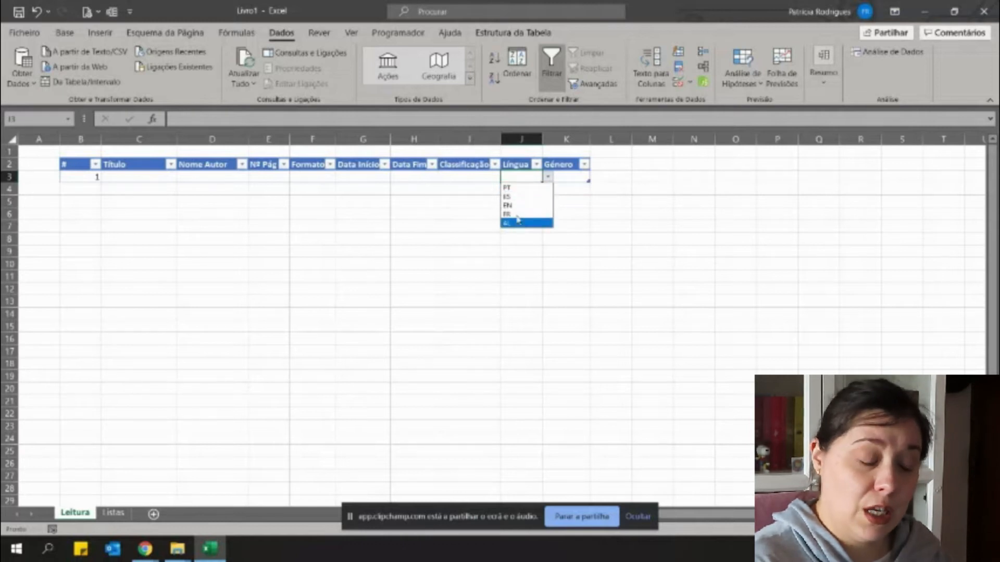
- Sort the Língua table on the Listas sheet from A to Z and check the order of the choices in J3 of Leitura
left_click(114, 515)
left_click(179, 165)
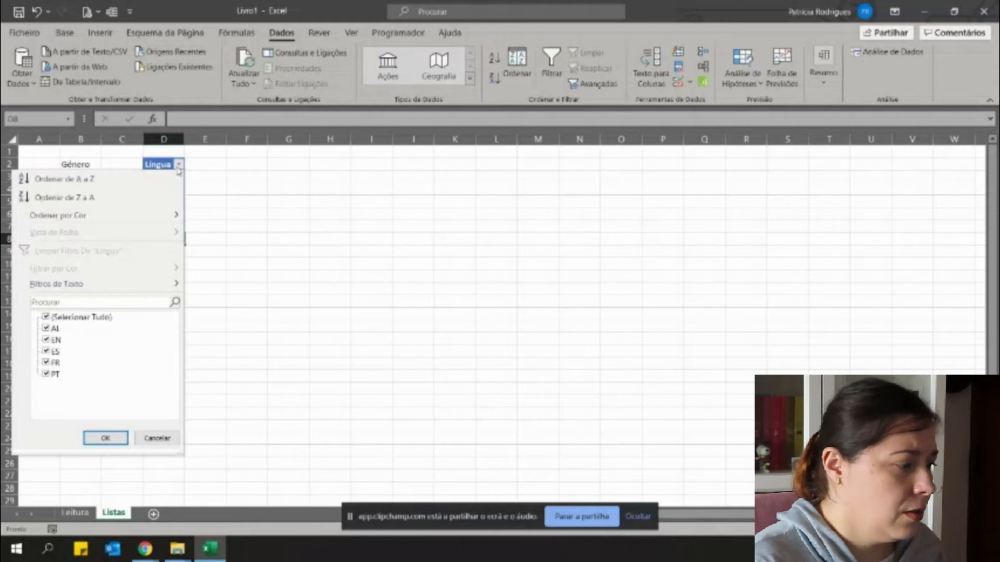
left_click(57, 179)
left_click(205, 188)
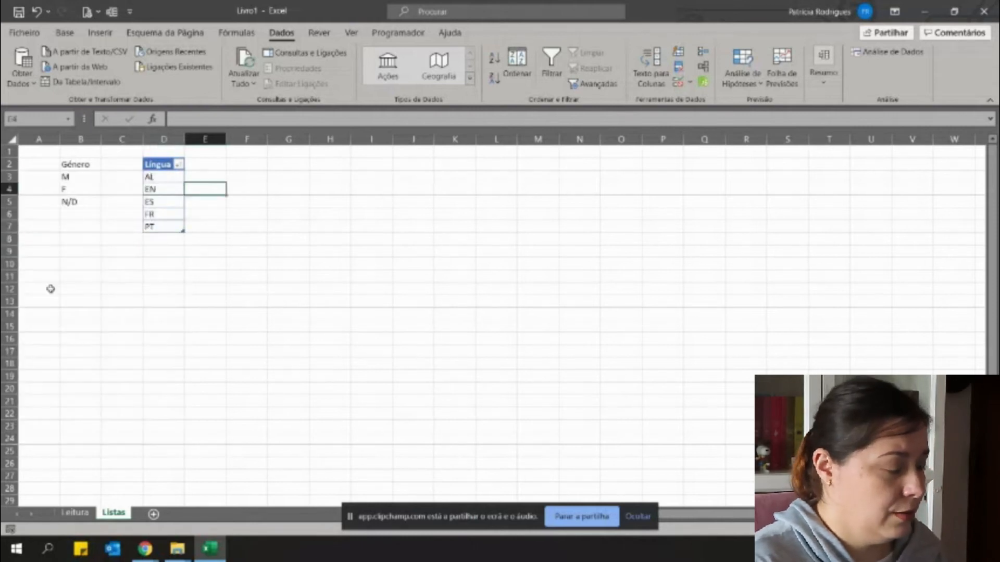
left_click(75, 513)
left_click(548, 178)
key("Escape")
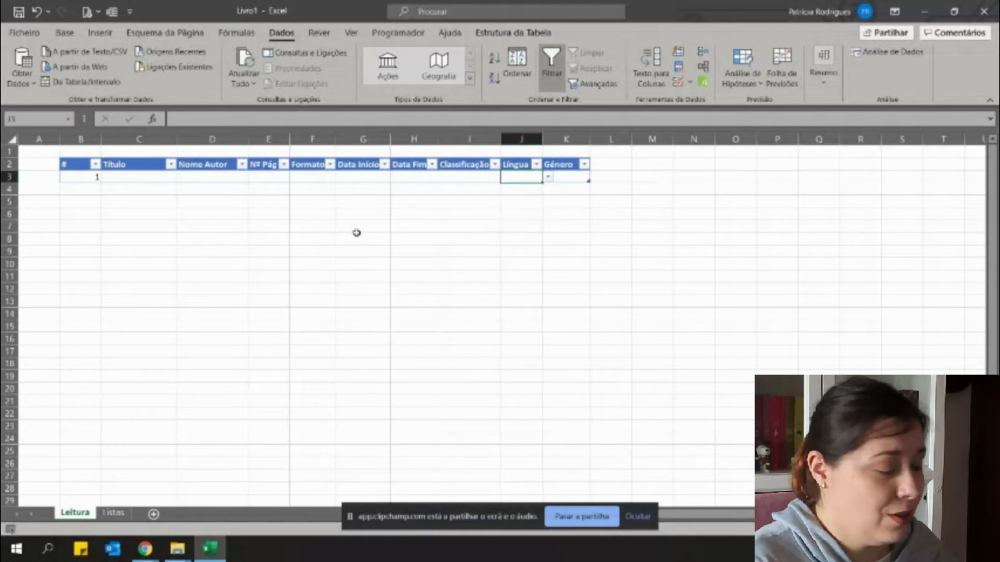
- On the Listas sheet, replace AL with Alemão and EN with Inglês in the Língua table
left_click(113, 513)
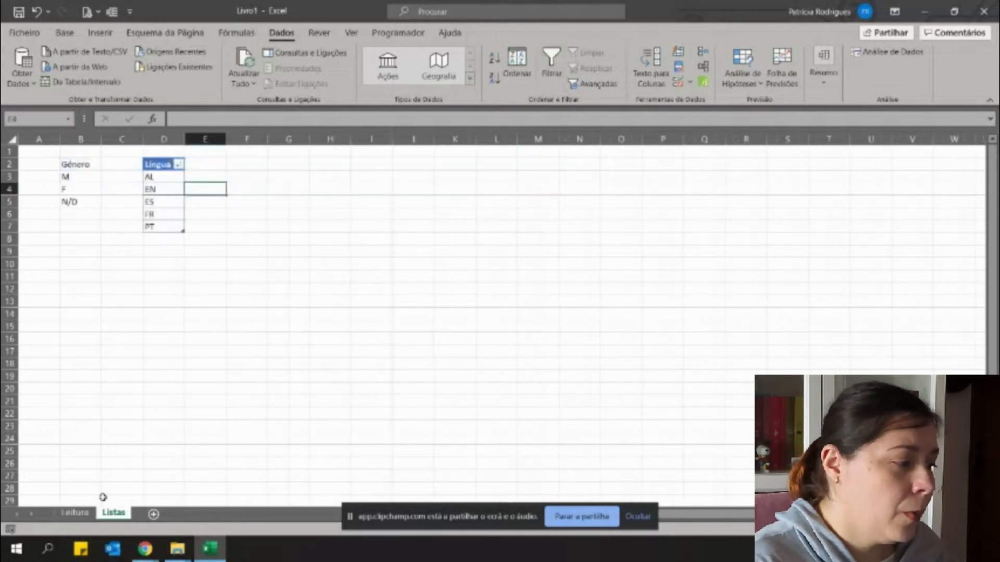
left_click(165, 178)
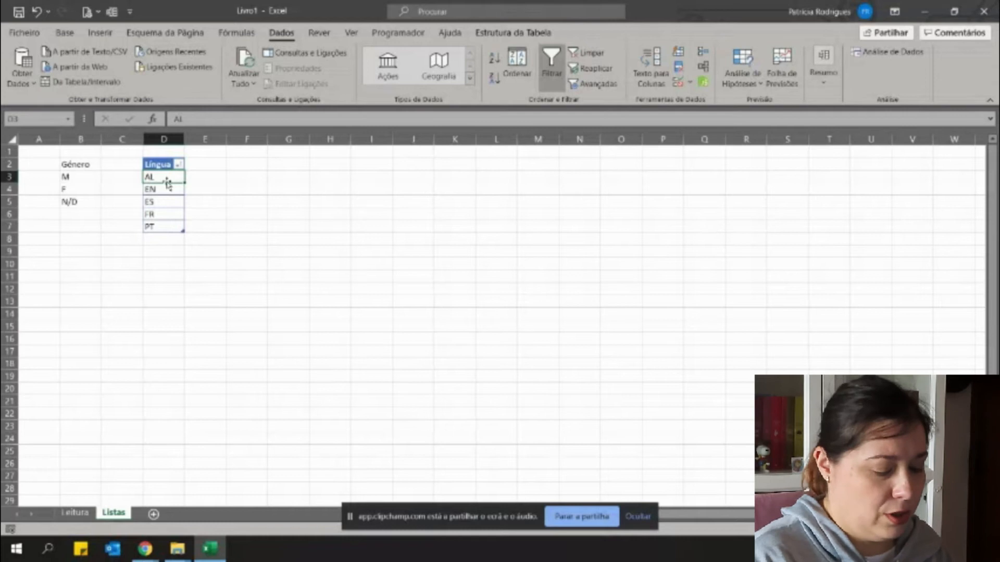
type("Alemão")
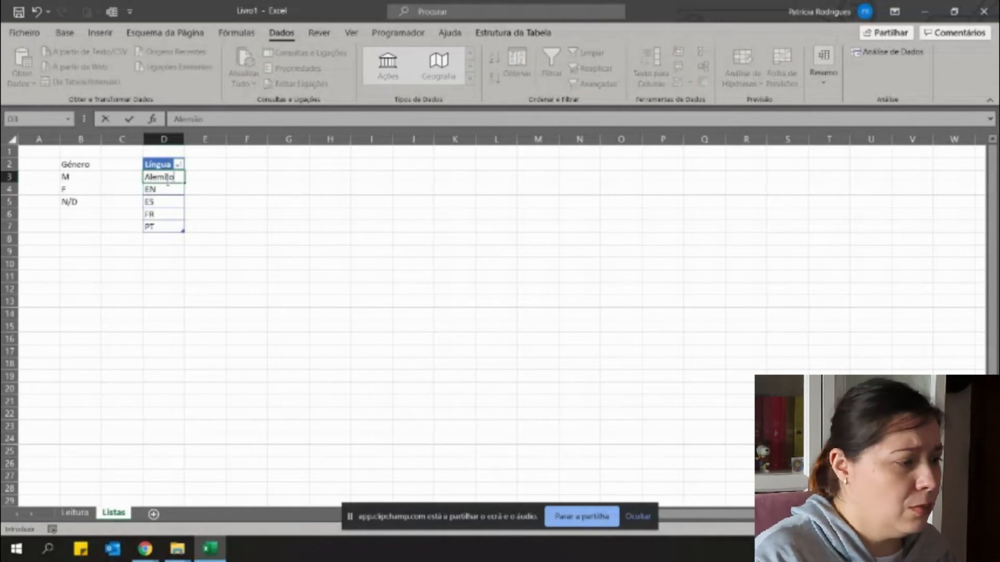
key("Return")
type("ES")
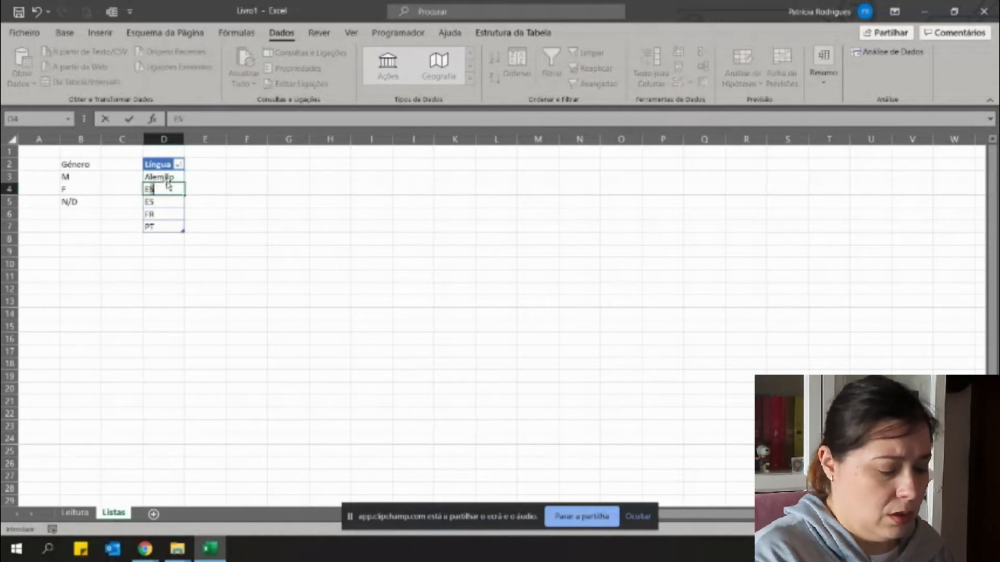
type("nglê")
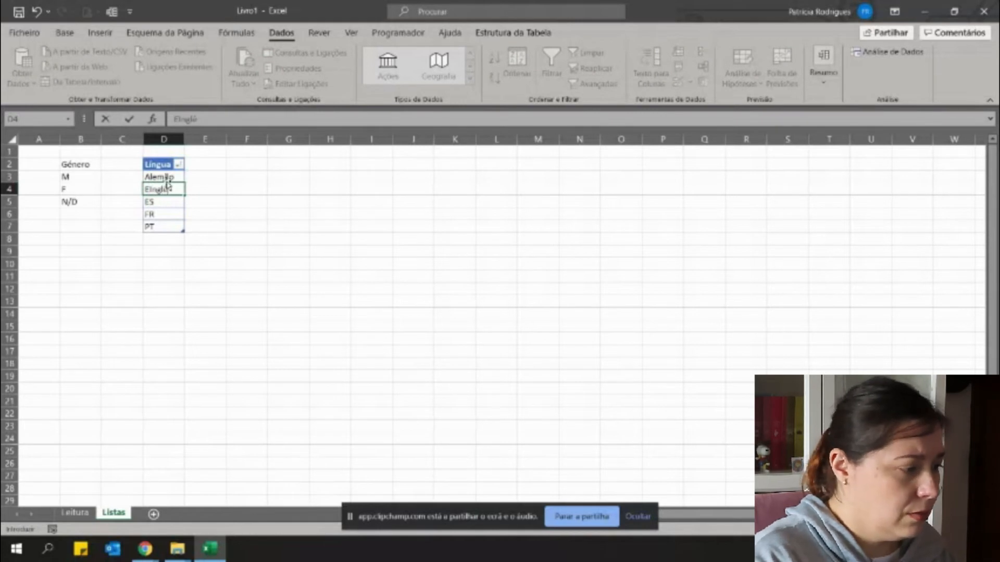
key("BackSpace")
key("BackSpace")
key("BackSpace")
key("BackSpace")
type("Inglês")
key("Return")
- Replace ES, FR and PT in the Língua table with Espanhol, Francês and Português
type("Espanhol")
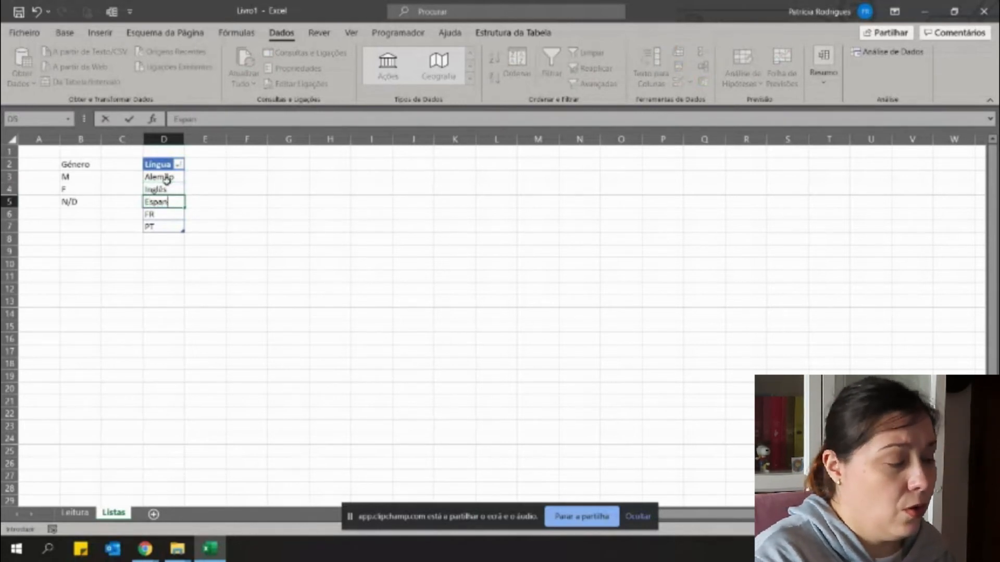
key("Return")
type("Francês")
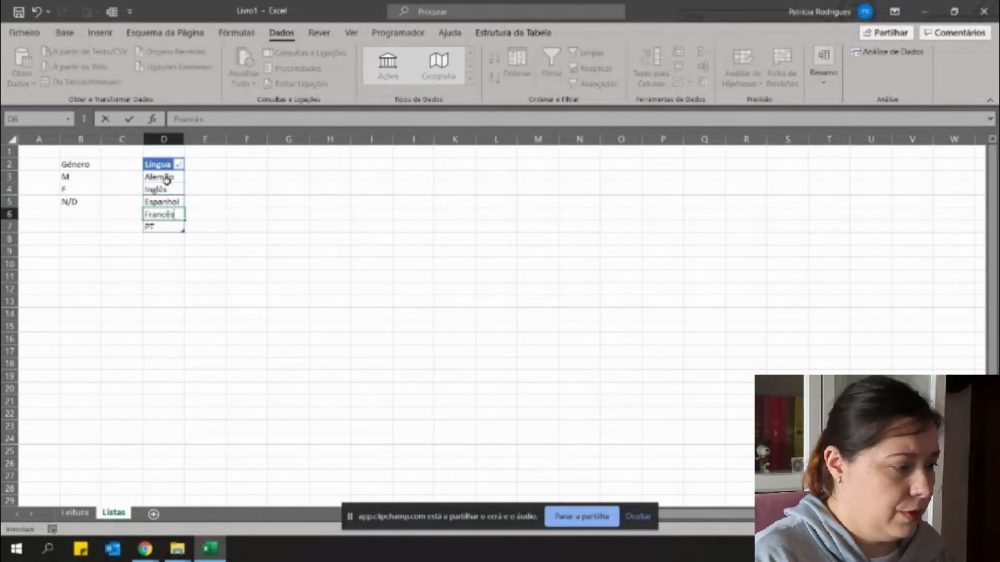
key("Return")
type("Portugu")
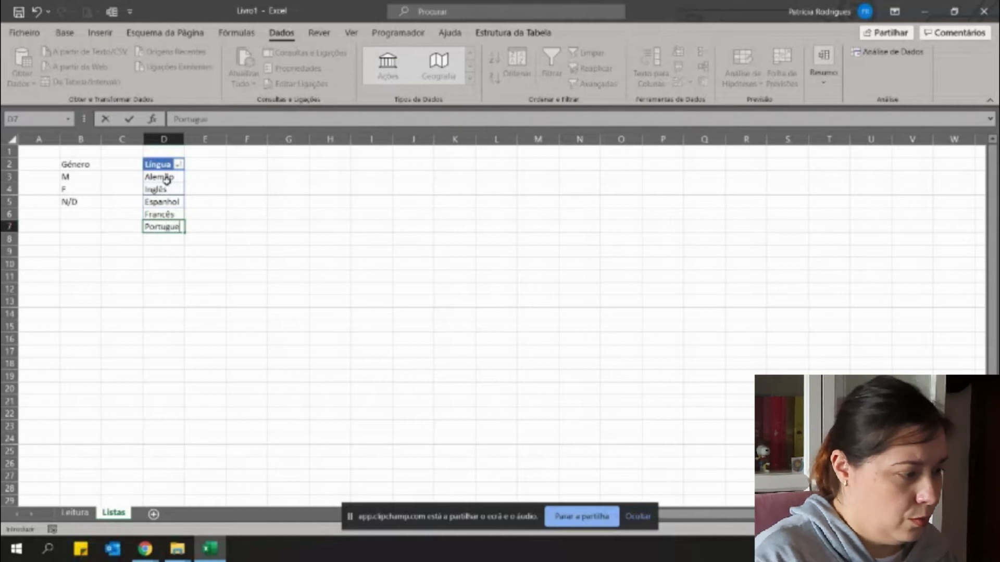
type("ês")
key("Return")
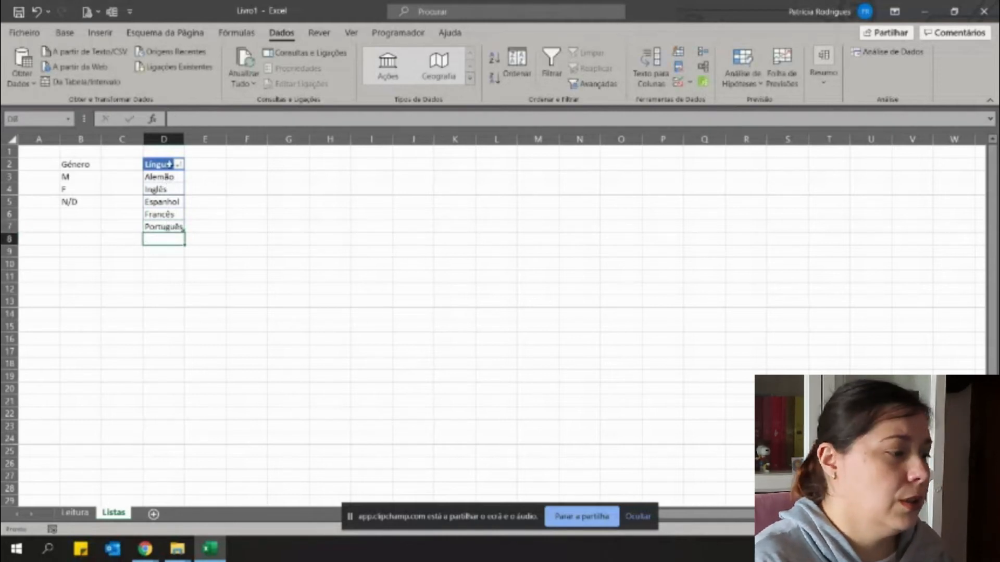
- Sort the full language names in the Língua table from A to Z and check the choices in J3 of Leitura
left_click(178, 164)
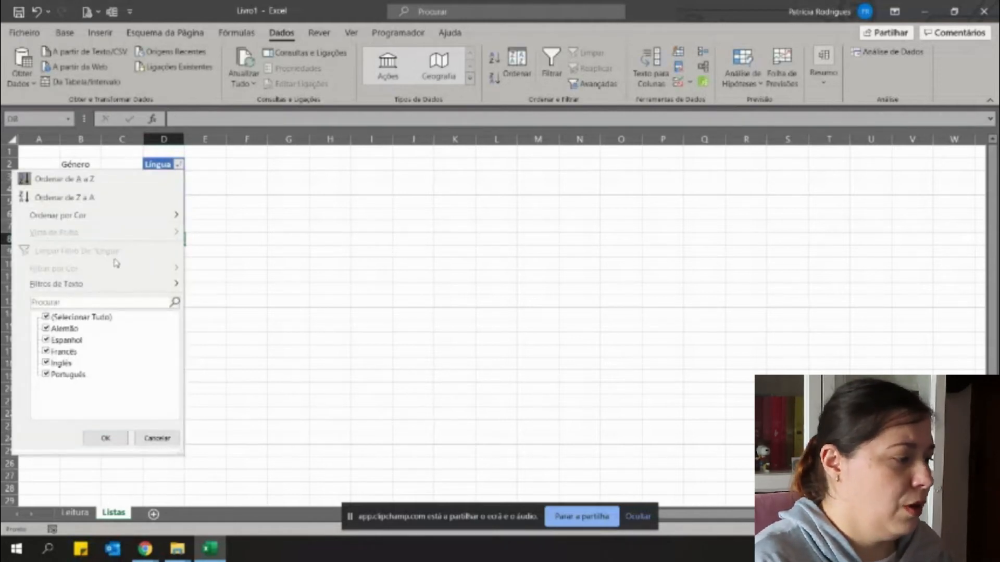
left_click(124, 189)
left_click(202, 188)
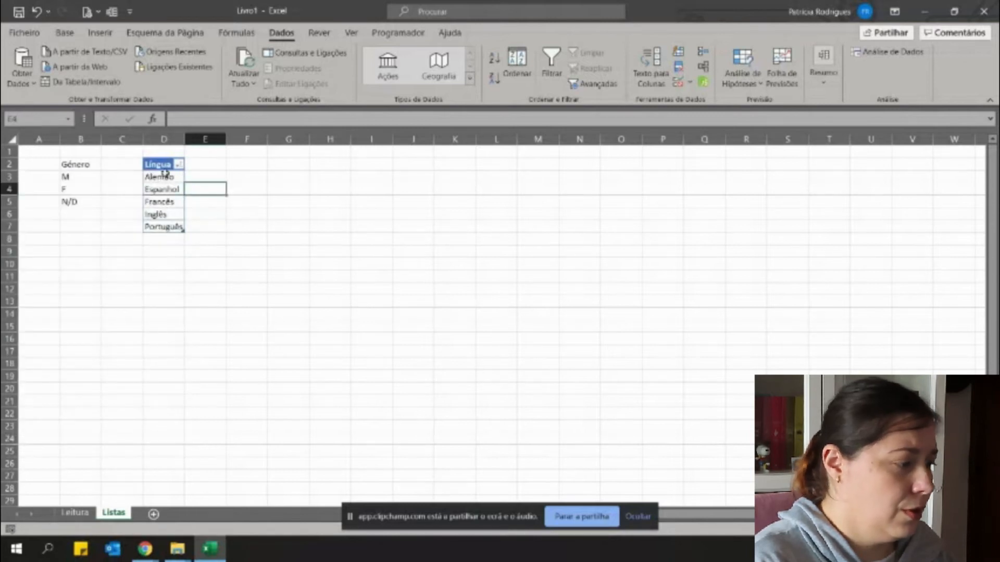
left_click(76, 511)
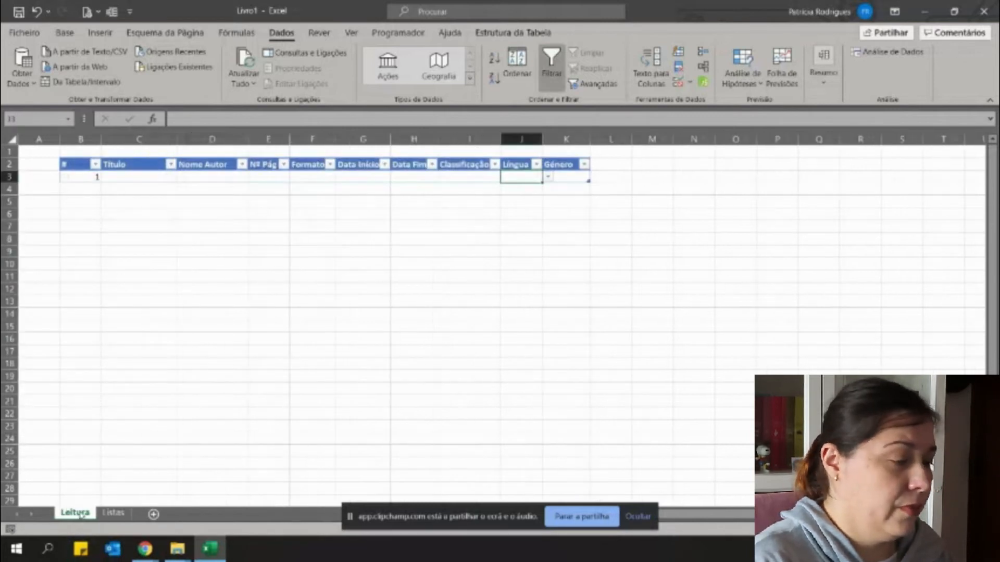
left_click(546, 179)
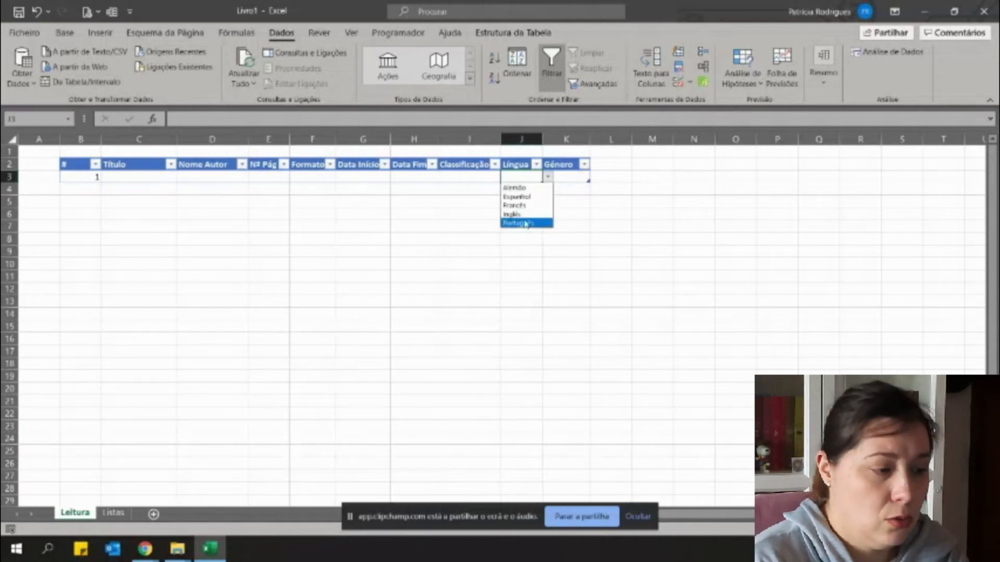
- Compare the Género list on the Listas sheet with the data validation settings of Género cell K3 on Leitura
left_click(576, 176)
type("F")
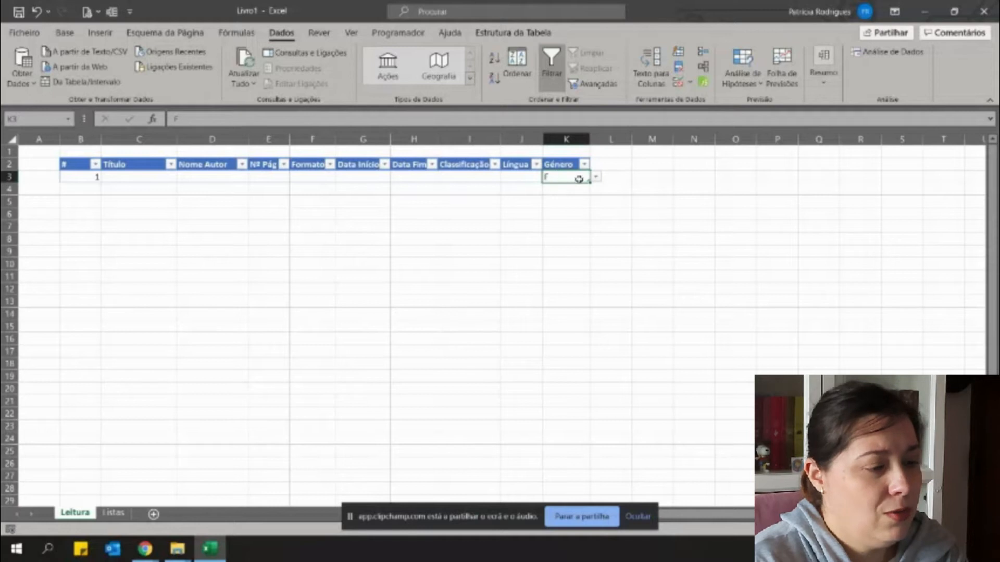
left_click(114, 513)
left_click_drag(86, 177, 82, 201)
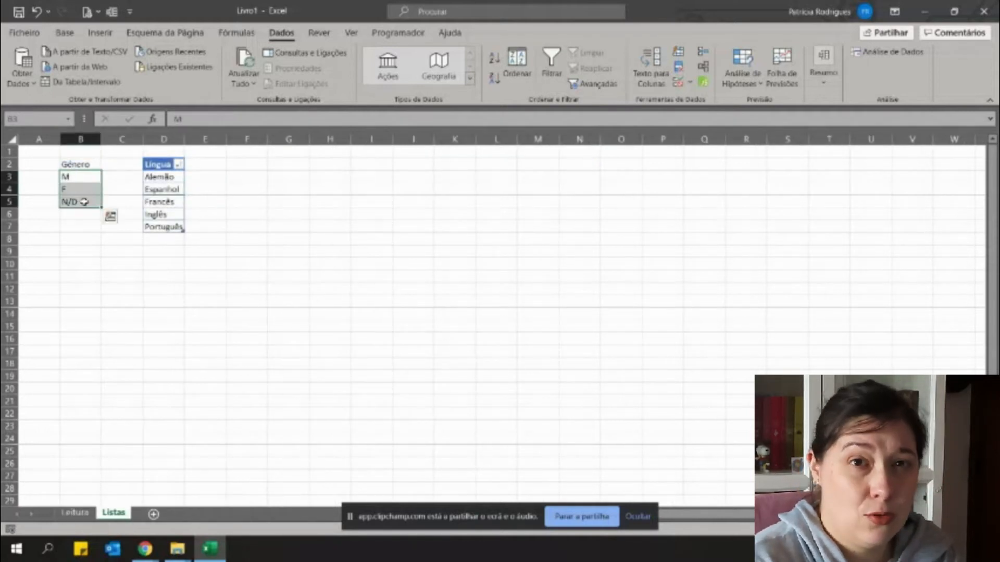
left_click(81, 215)
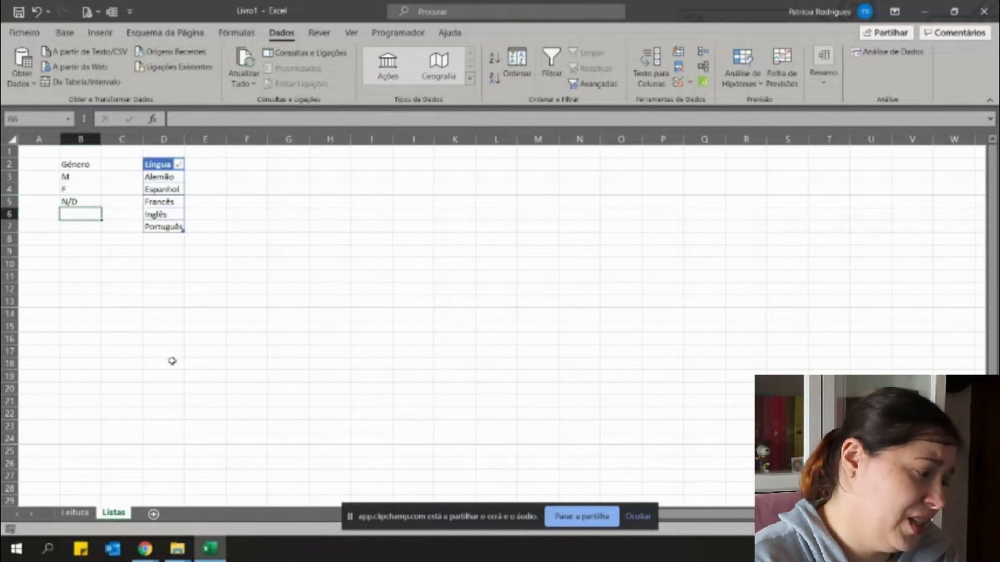
left_click(75, 513)
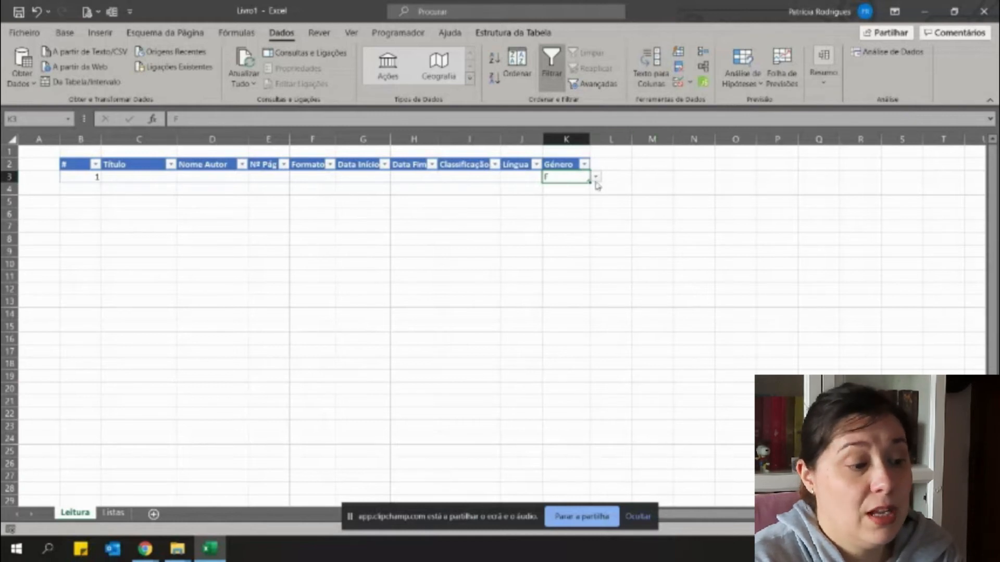
left_click(690, 82)
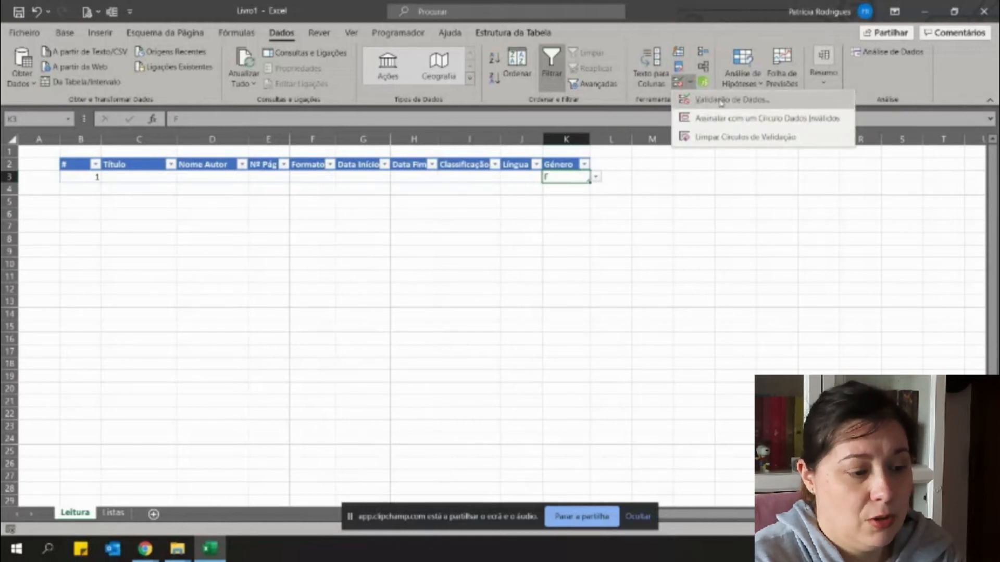
left_click(721, 100)
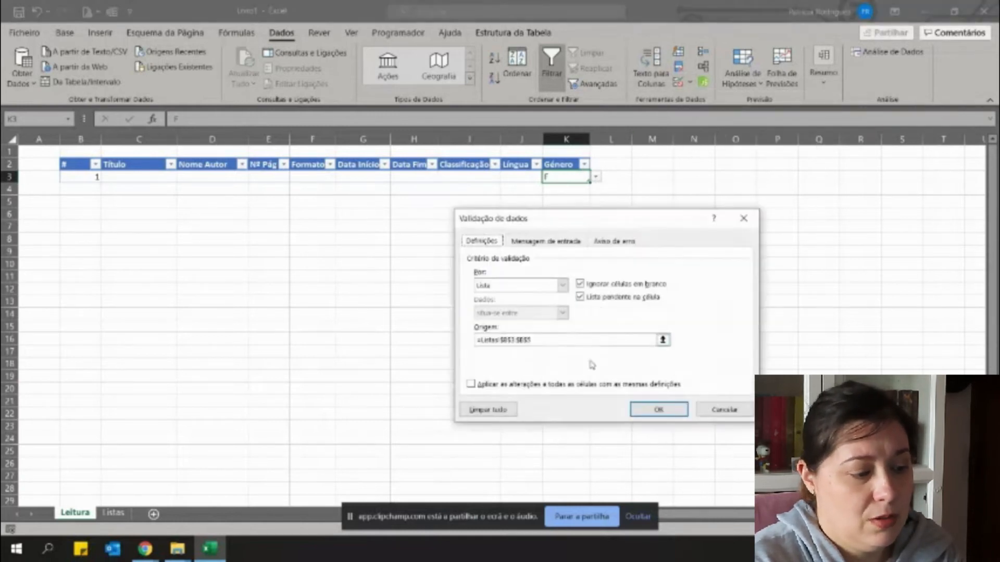
left_click(729, 410)
- Inspect the list source in the data validation of Formato cell F3 and close it without changes
left_click(321, 174)
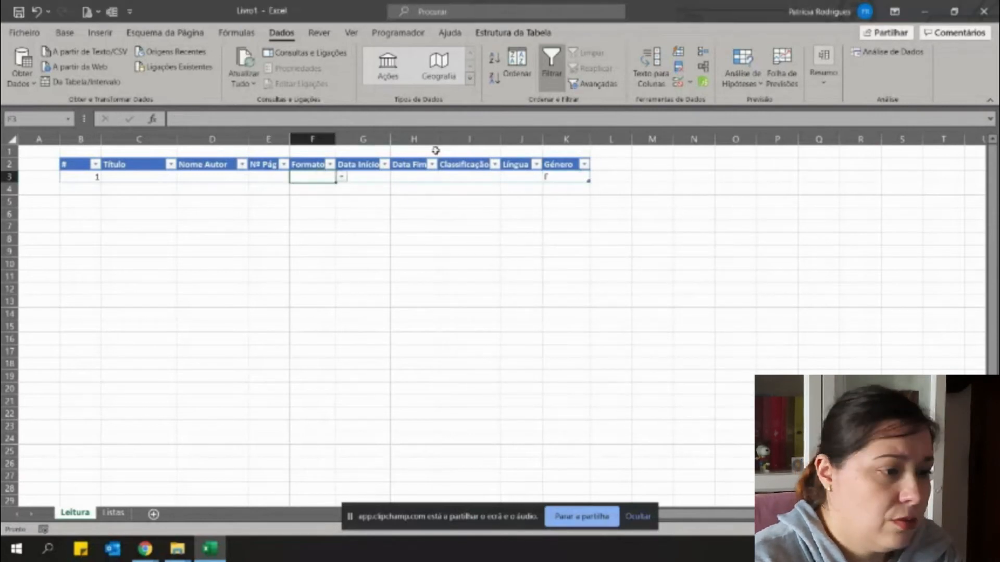
left_click(690, 82)
left_click(721, 100)
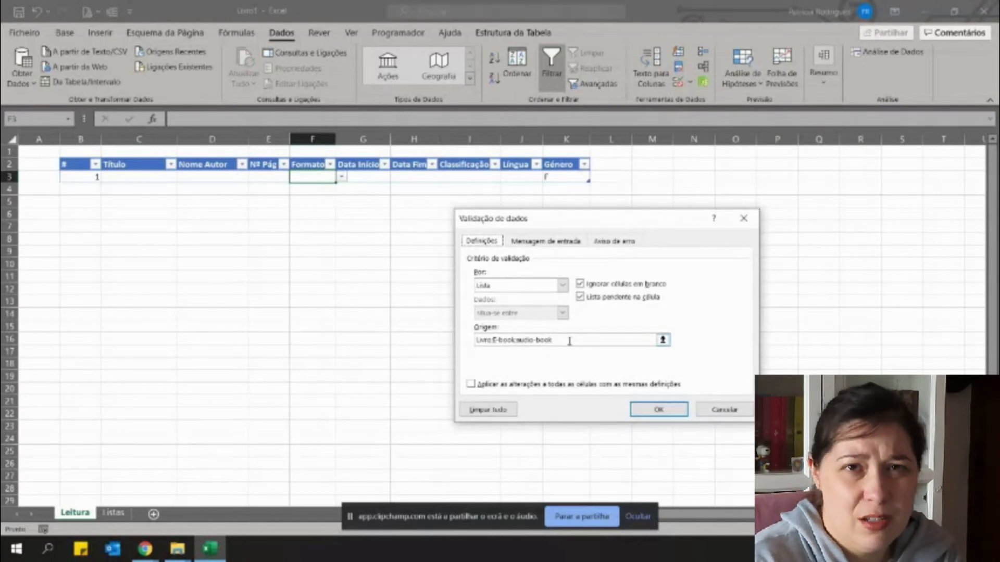
left_click(716, 410)
- Review the lists on the Listas sheet, and examine the choices and data validation settings of Língua cell J3 on Leitura
left_click(113, 512)
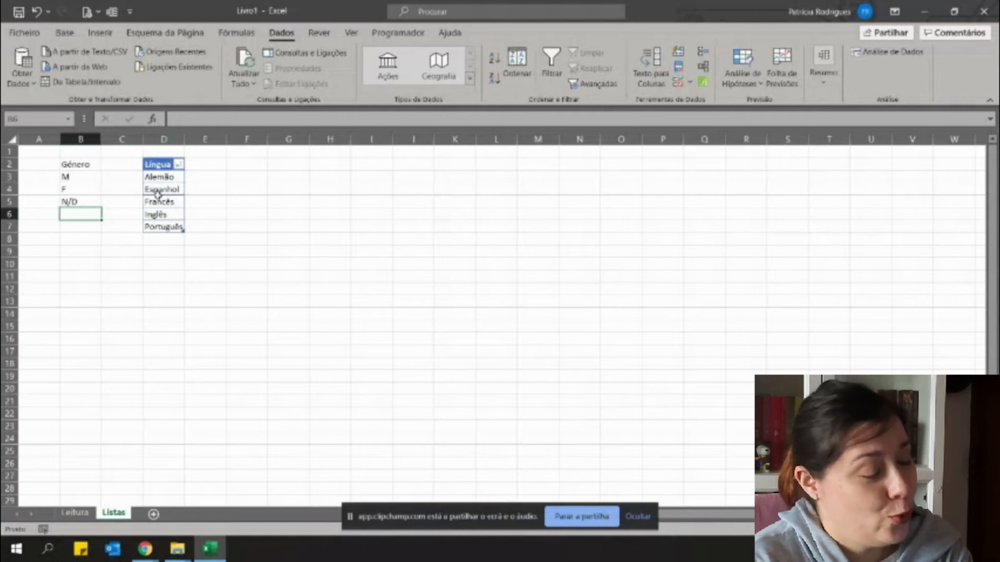
left_click(65, 513)
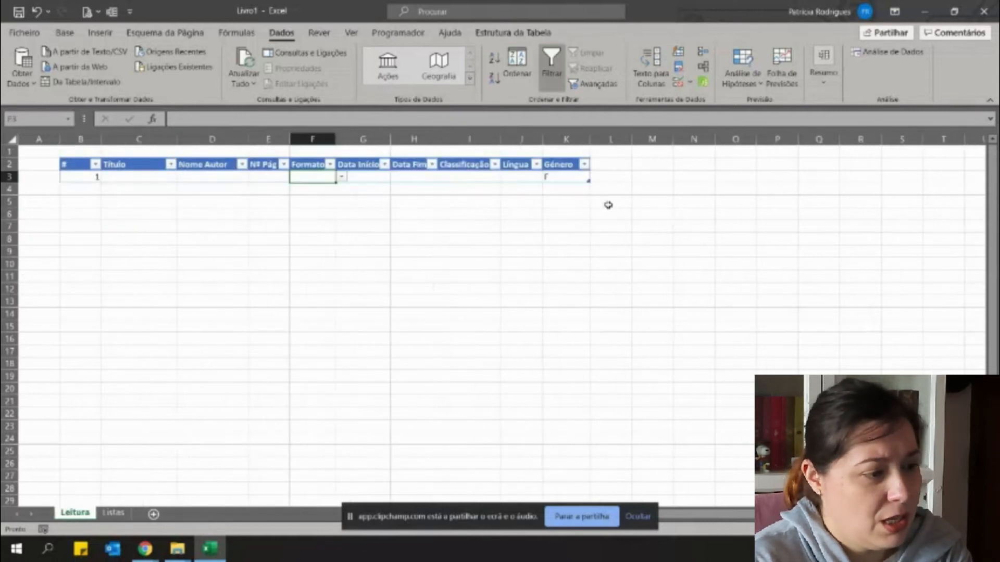
left_click(525, 177)
left_click(549, 179)
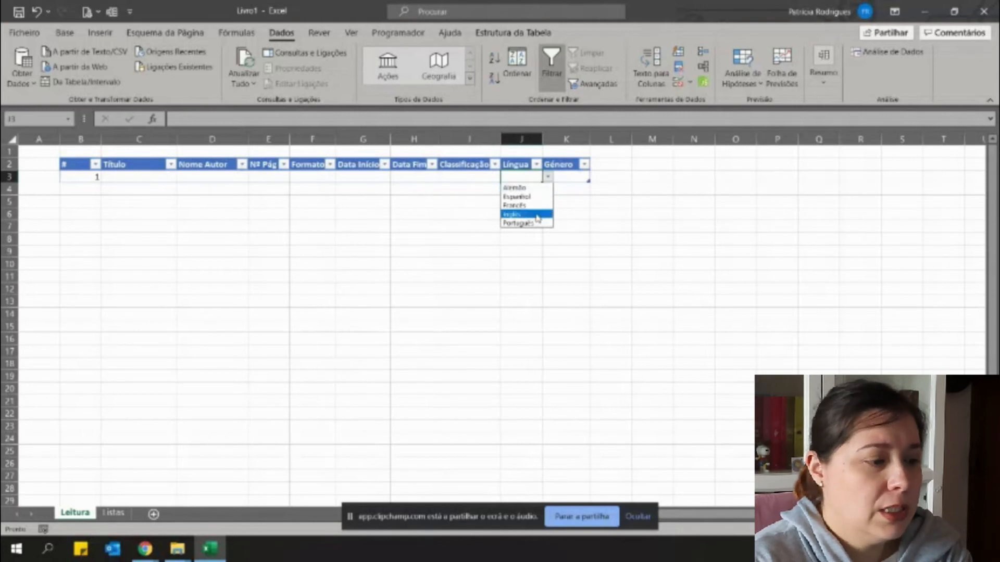
left_click(688, 86)
left_click(689, 83)
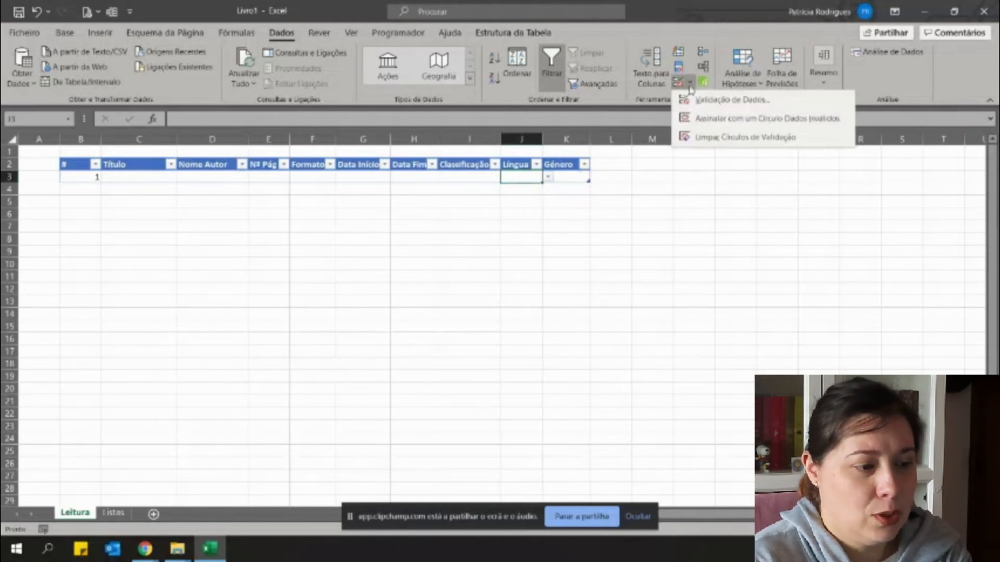
left_click(689, 96)
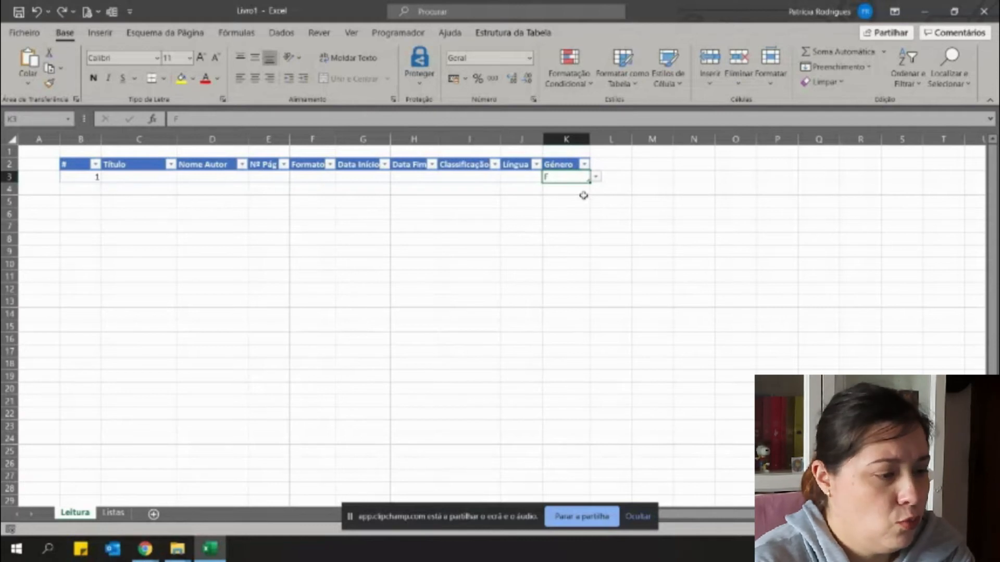
- Recheck the choices offered in Língua cell J3 and look at their source table on the Listas sheet
left_click(523, 177)
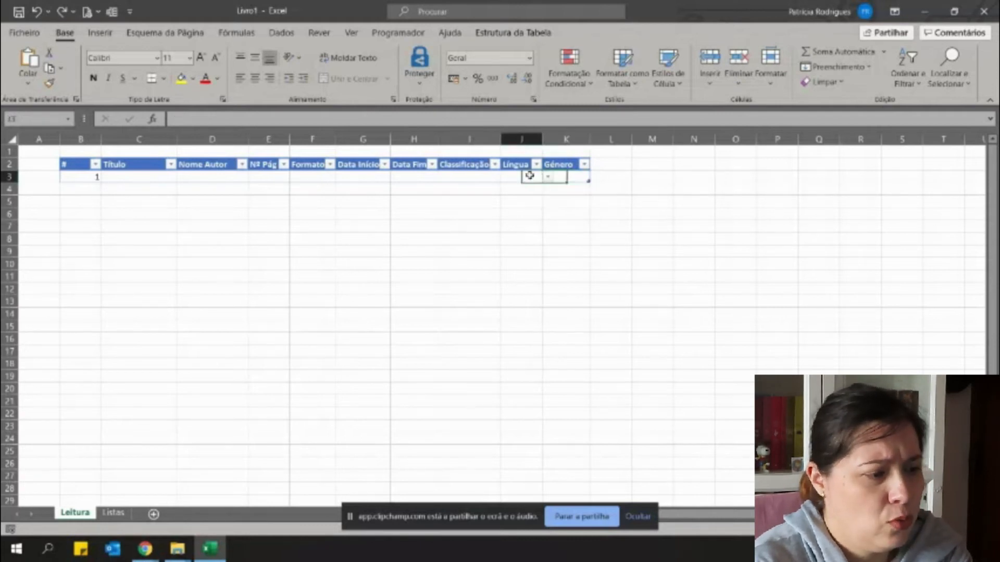
left_click(547, 177)
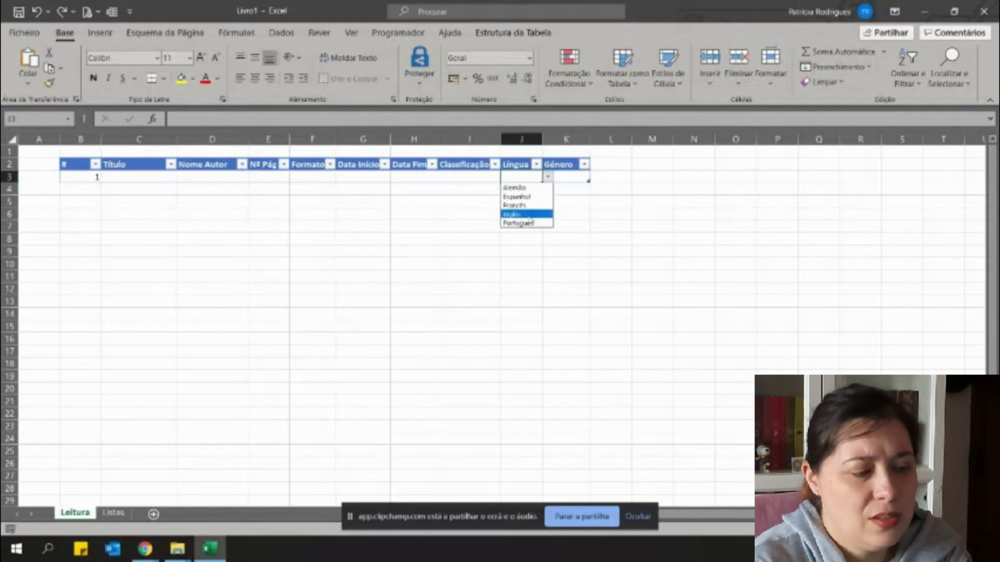
left_click(519, 180)
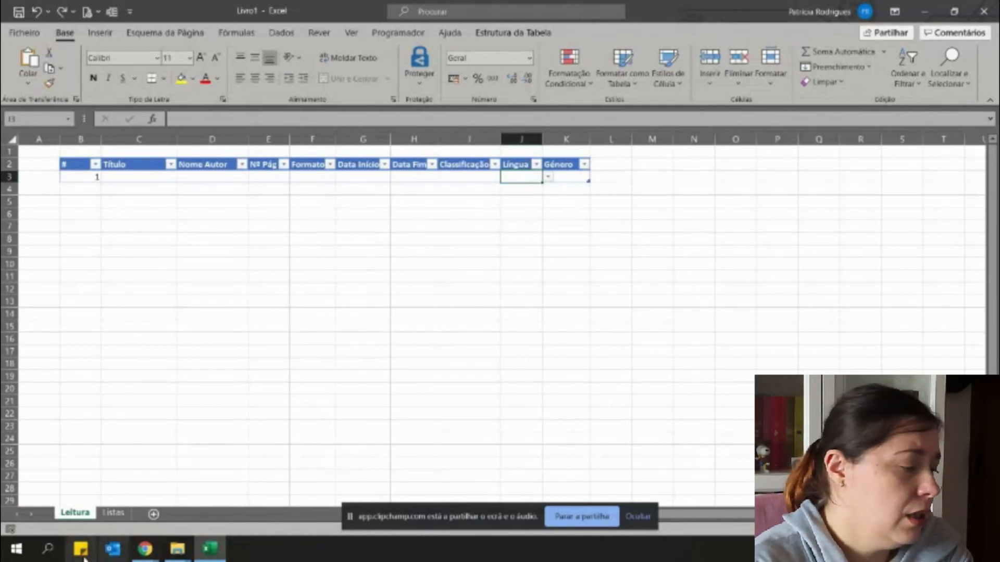
left_click(113, 513)
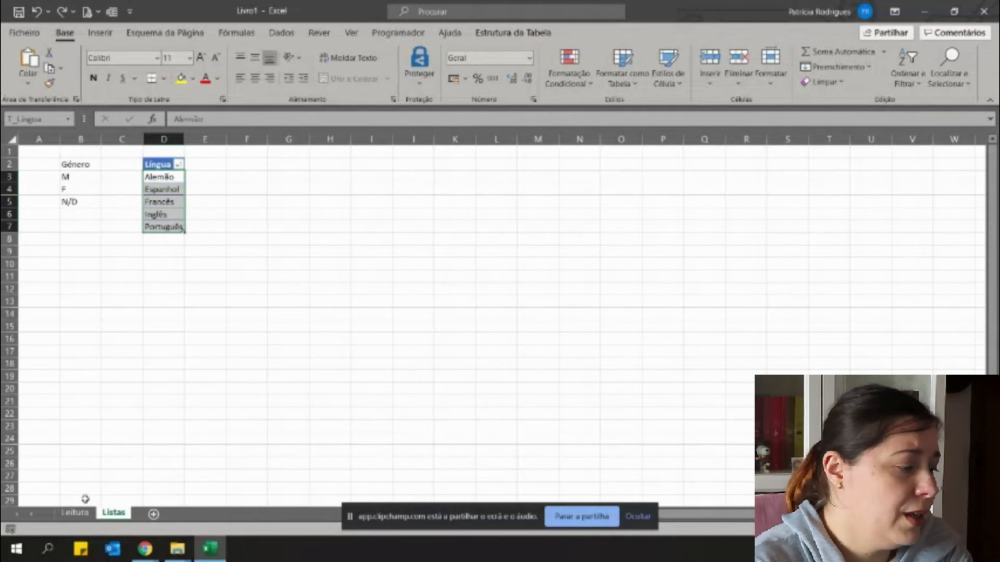
left_click(78, 514)
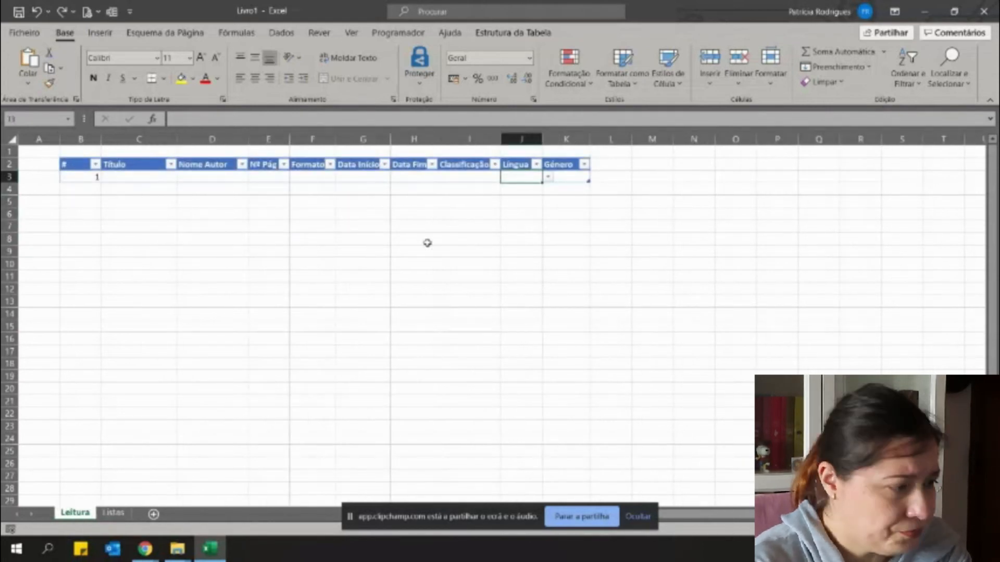
- Apply the Data Abreviada format to the Data Início and Data Fim cells in row 3
left_click(425, 213)
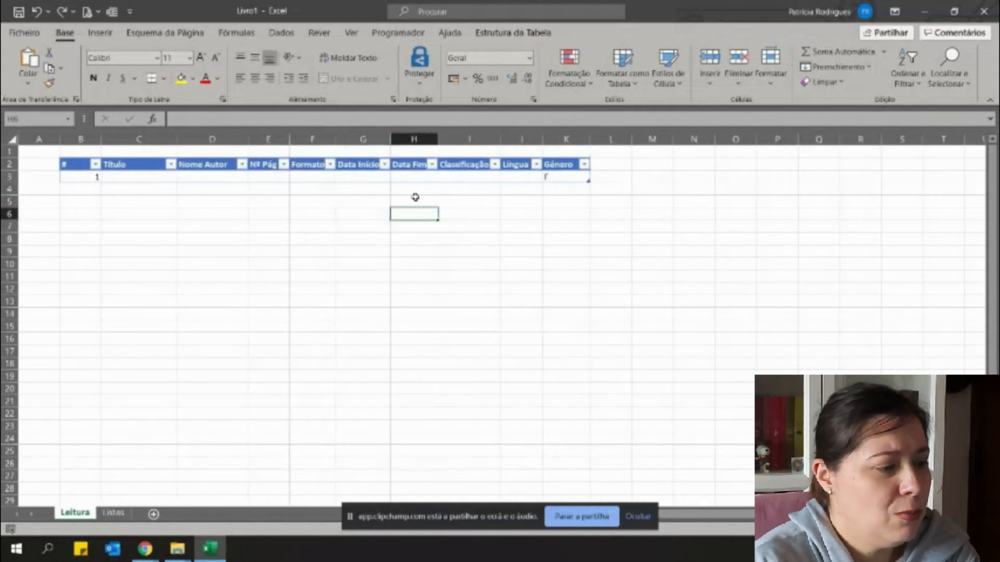
left_click(365, 178)
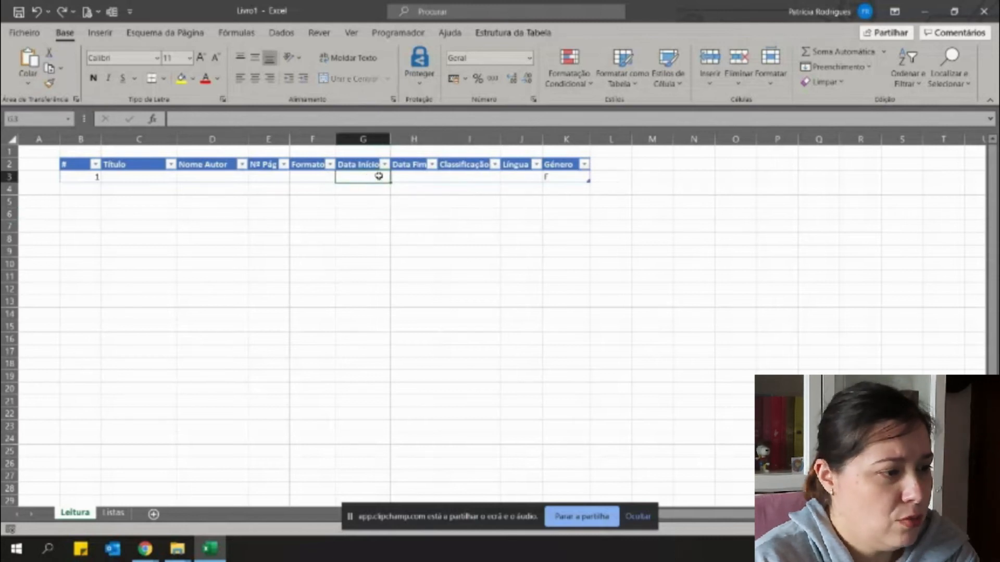
left_click_drag(350, 174, 395, 175)
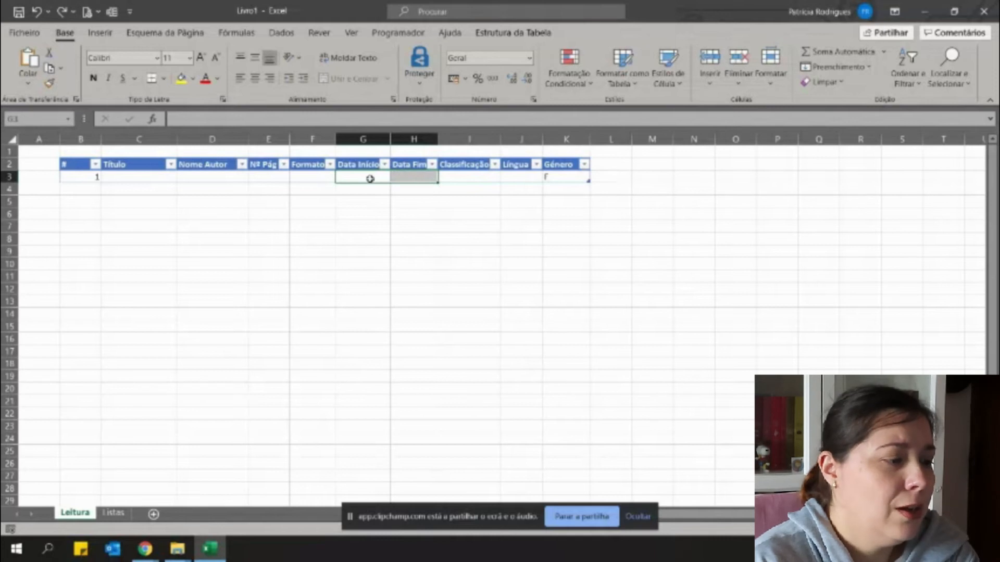
left_click(529, 58)
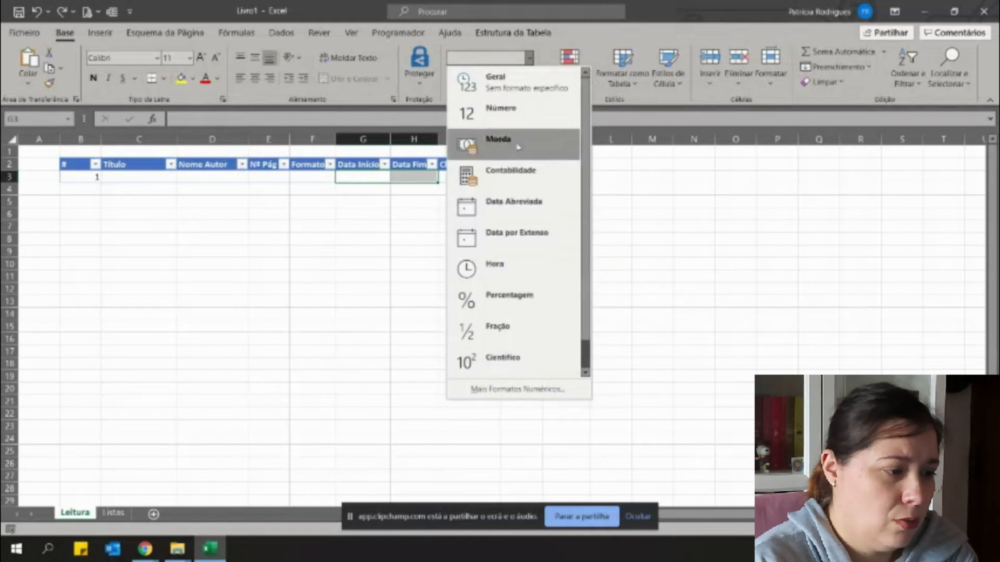
left_click(515, 206)
left_click(396, 214)
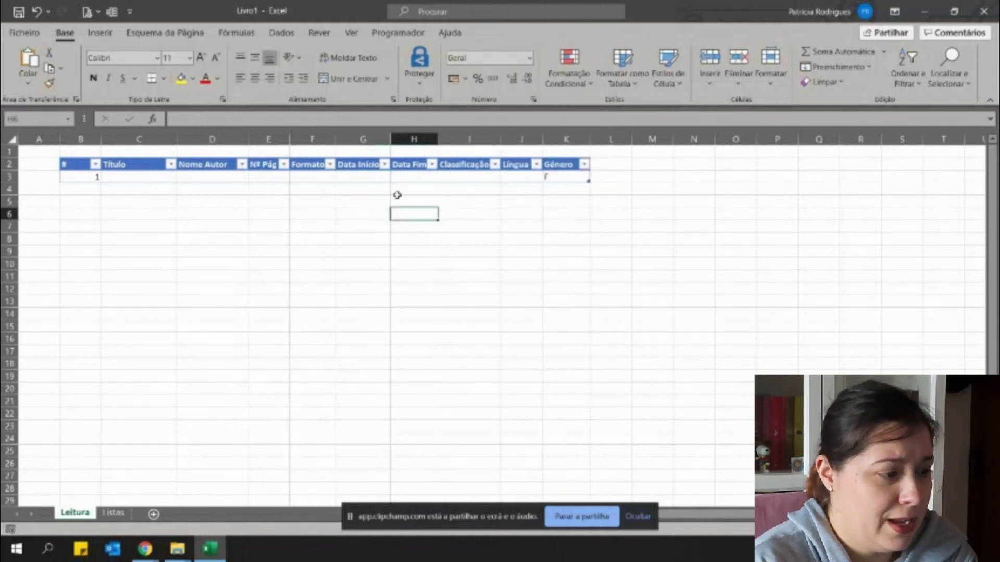
left_click_drag(384, 173, 372, 177)
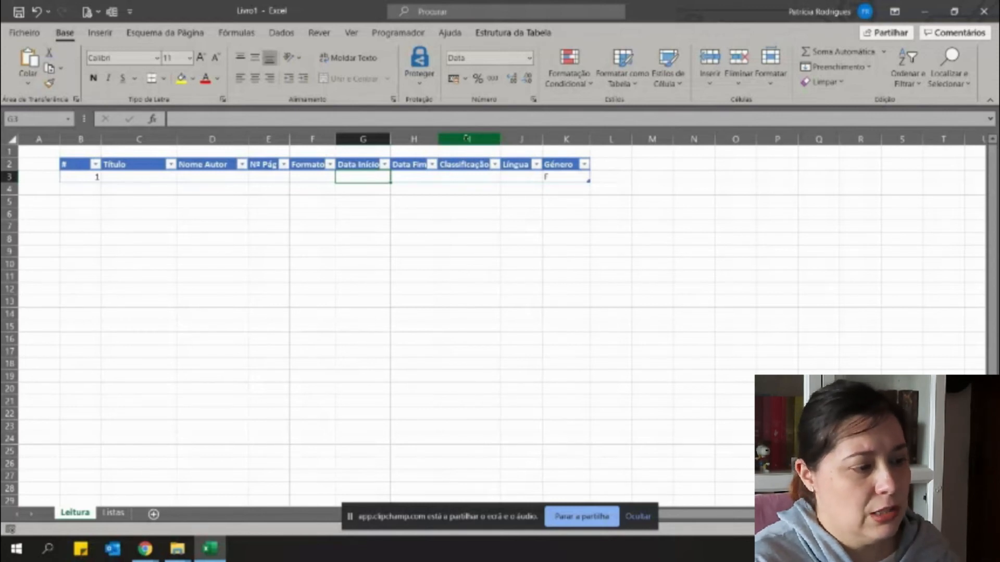
- Try inserting a column before Classificação, and undo the insertion
right_click(467, 138)
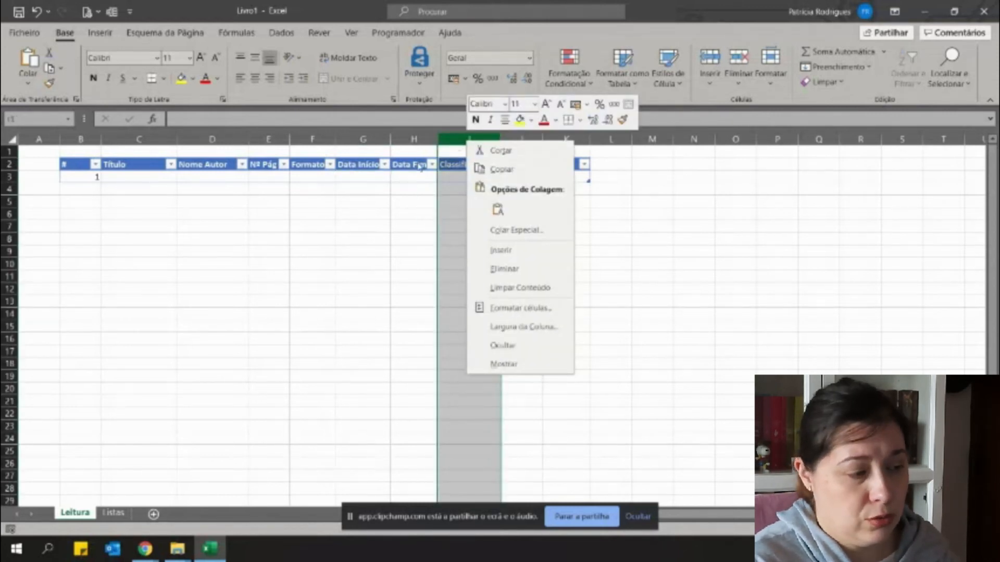
key("Escape")
right_click(450, 138)
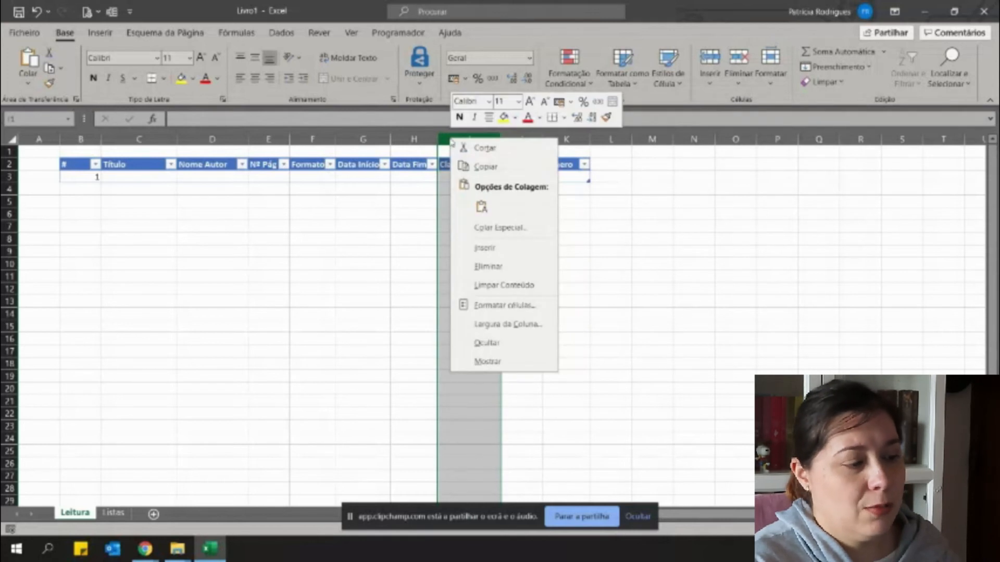
left_click(479, 250)
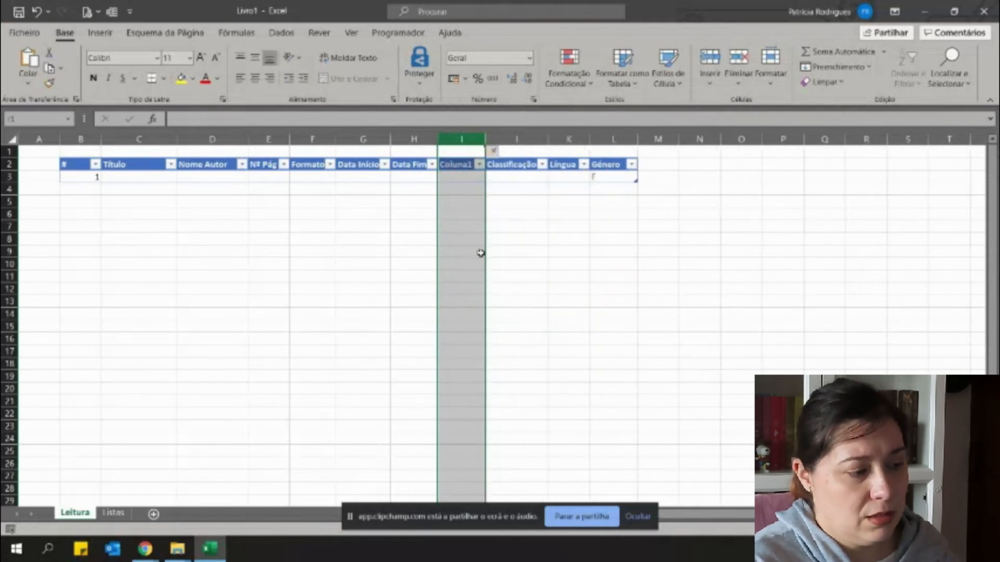
key("ctrl+z")
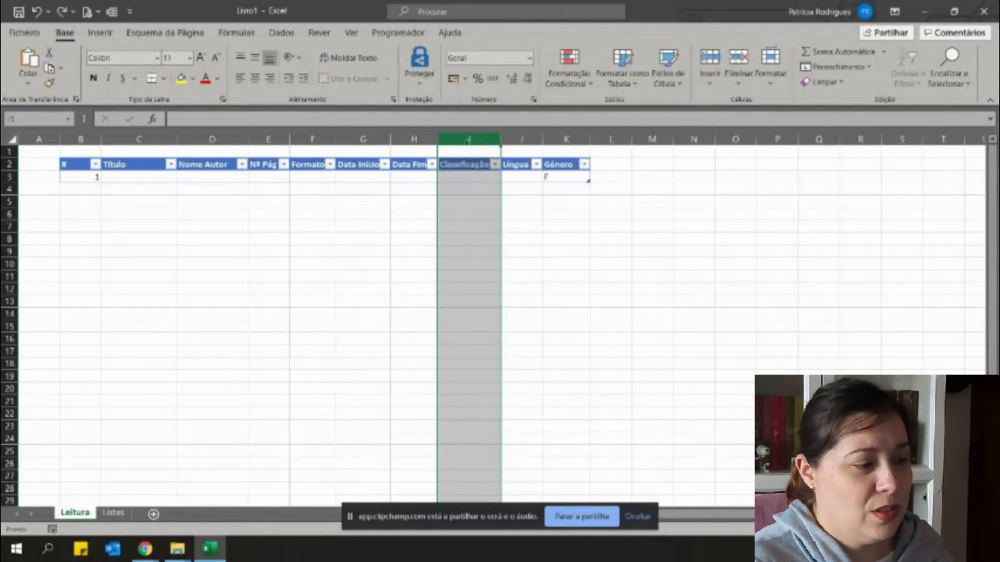
left_click(470, 190)
- Insert a column between Data Fim and Classificação, and head it Mês
left_click(463, 139)
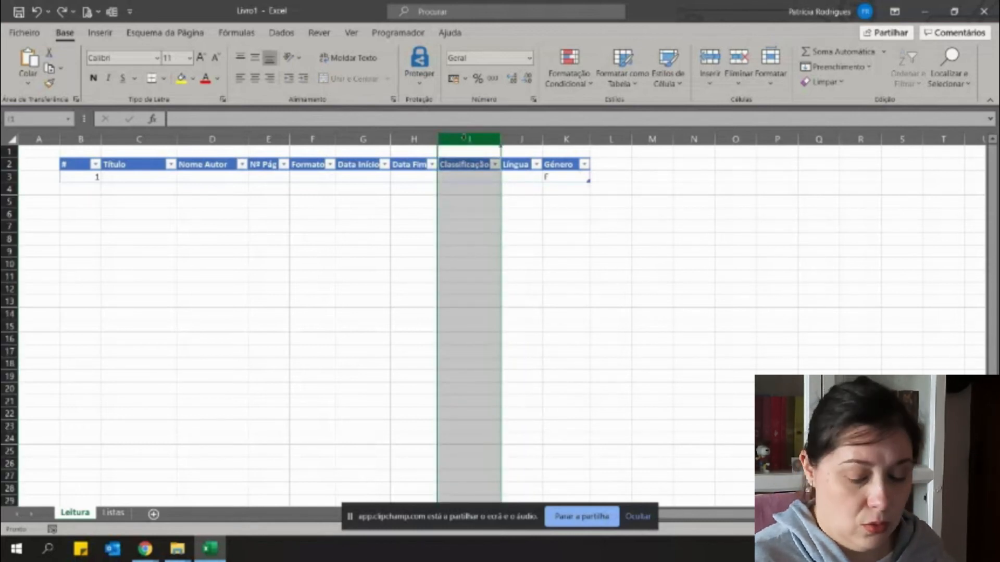
key("ctrl+plus")
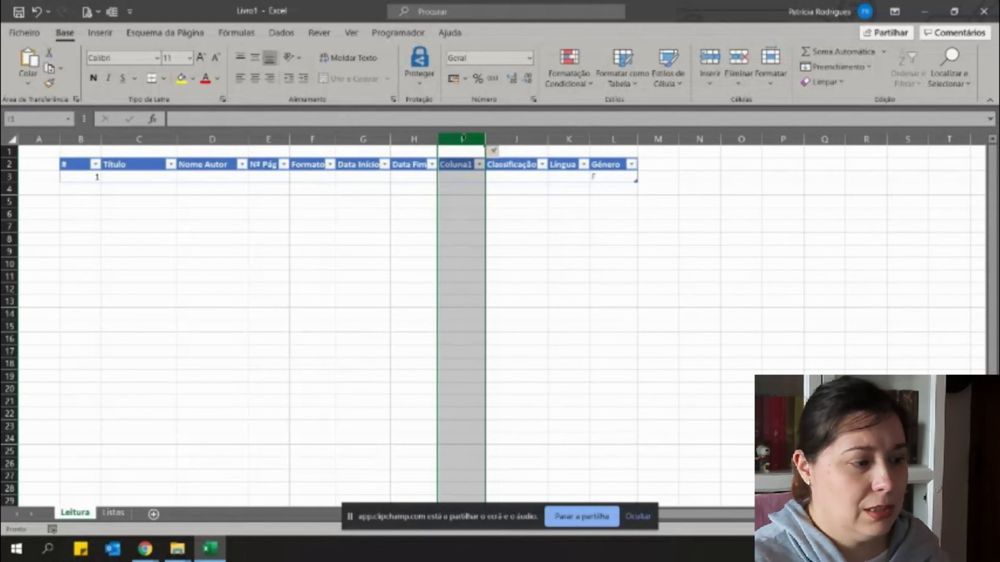
left_click(458, 201)
left_click(455, 164)
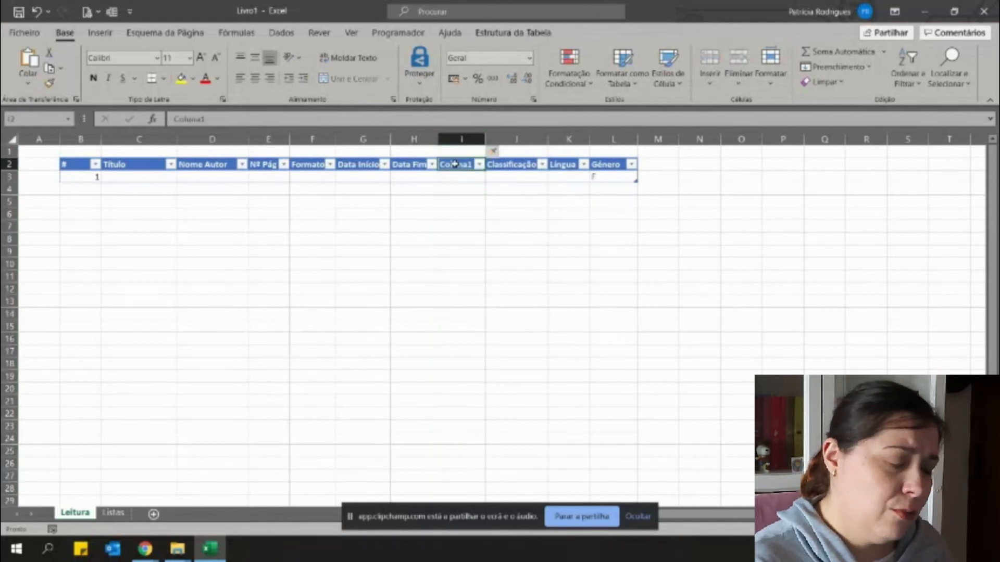
type("M")
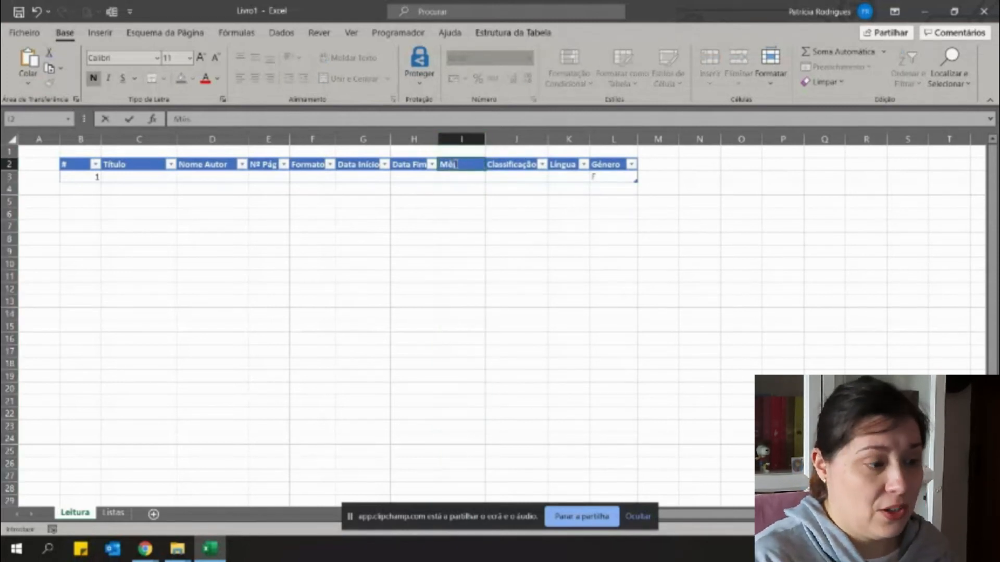
type("ês")
key("Return")
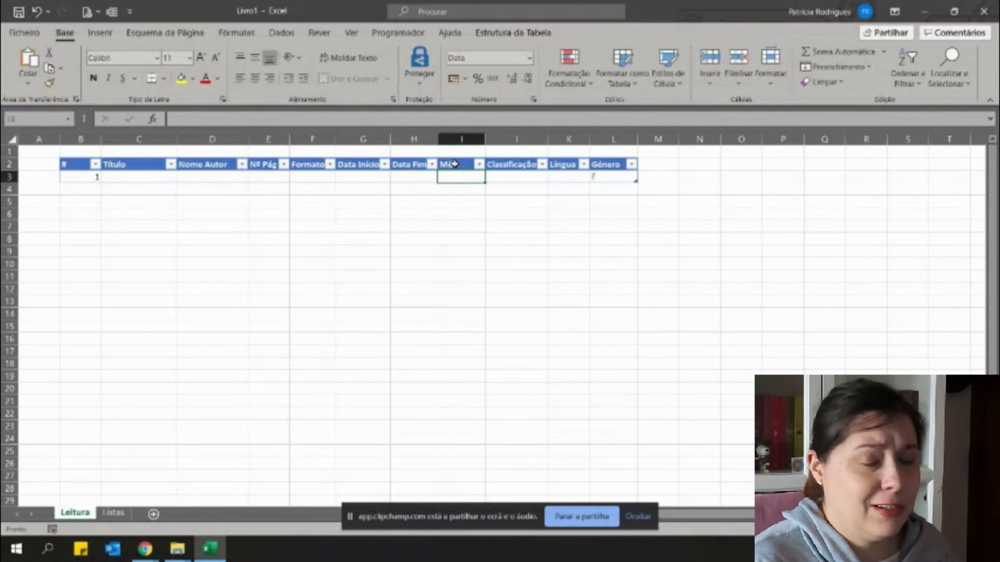
- Enter 20/04/2021 as Data Início and 22/04/2021 as Data Fim in row 3, and fit the Data Fim column width
key("Left")
key("Left")
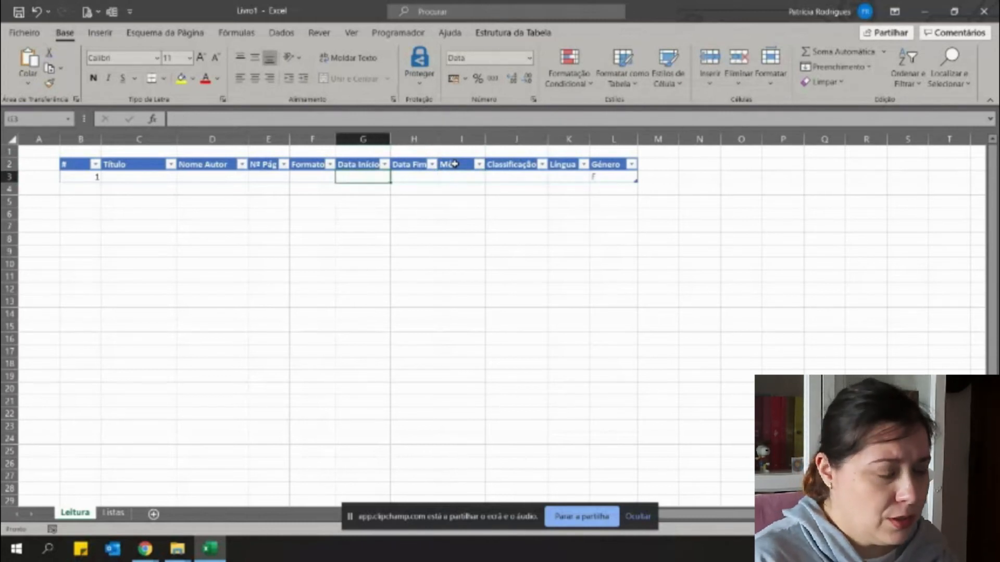
type("20/04/2021")
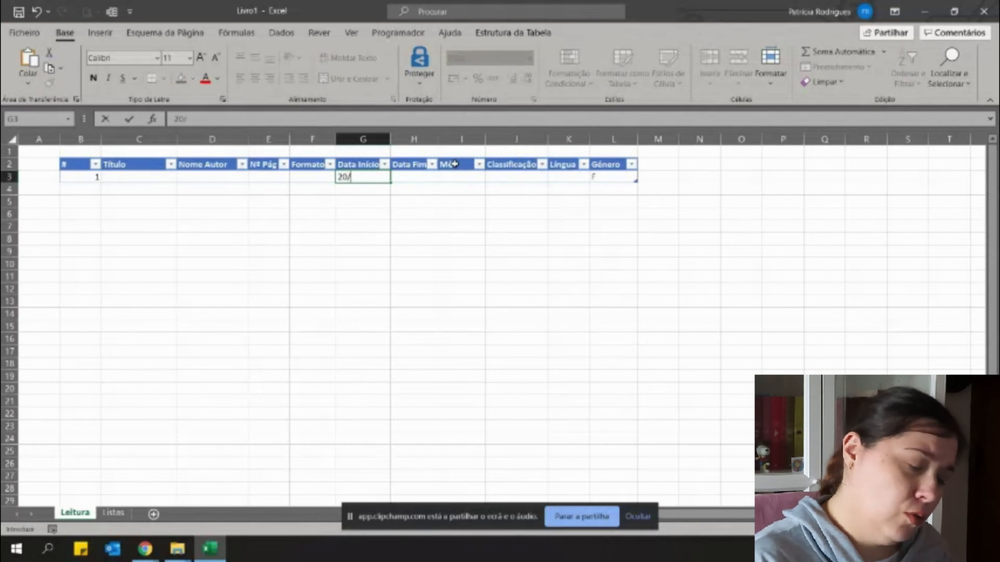
key("Return")
key("Up")
key("Right")
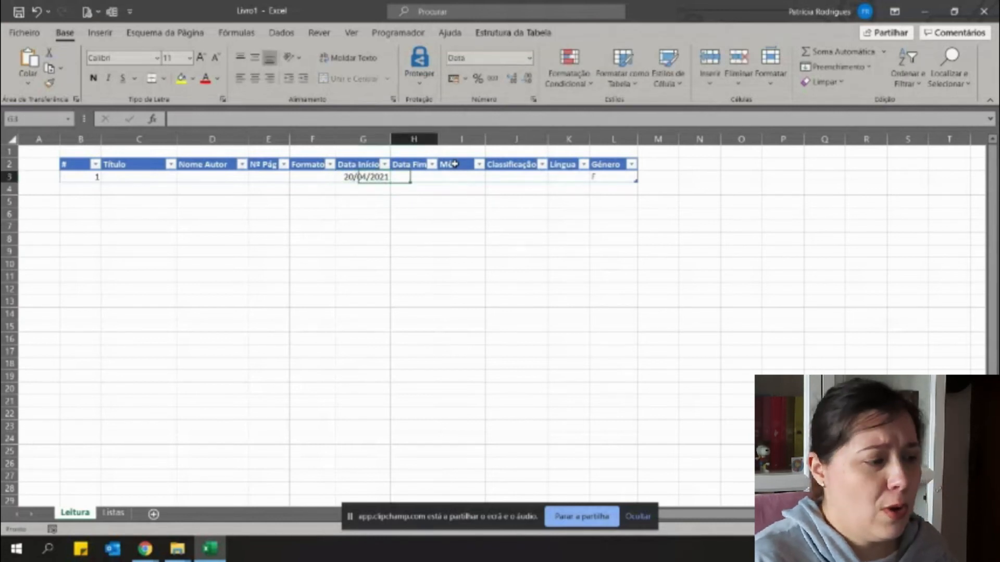
type("22/")
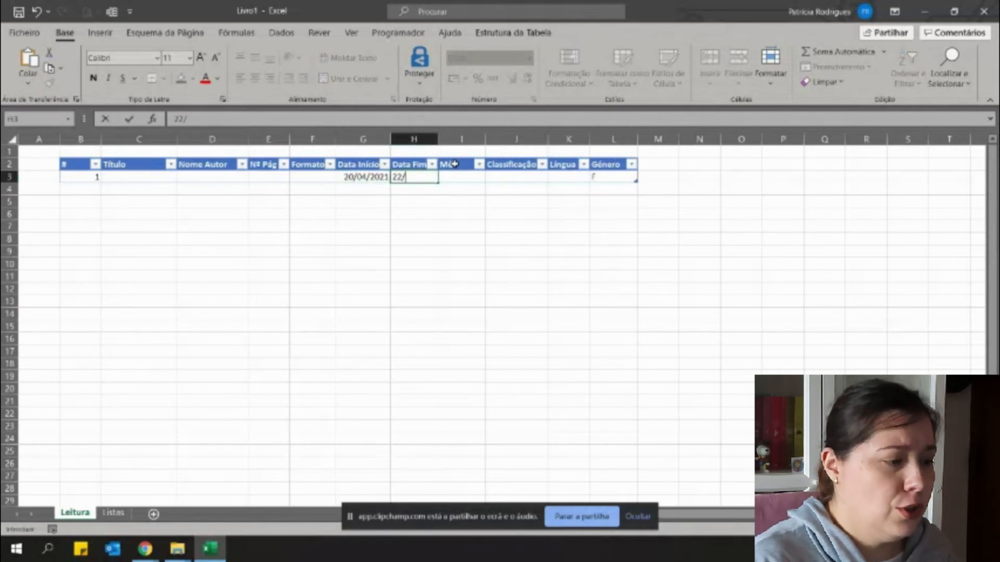
key("Up")
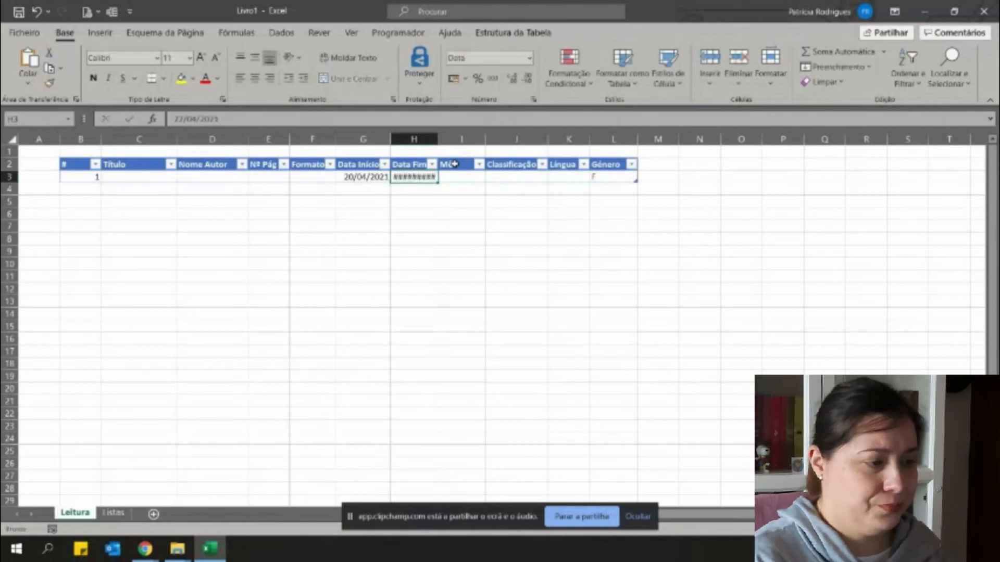
double_click(440, 139)
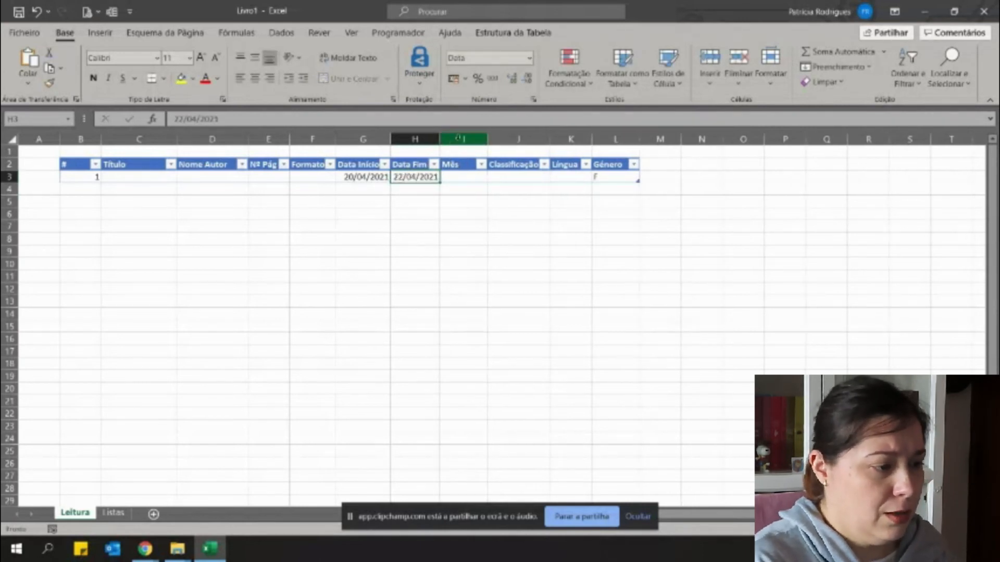
- Insert a column between Data Fim and Mês, and head it Dias Leitura
left_click(458, 138)
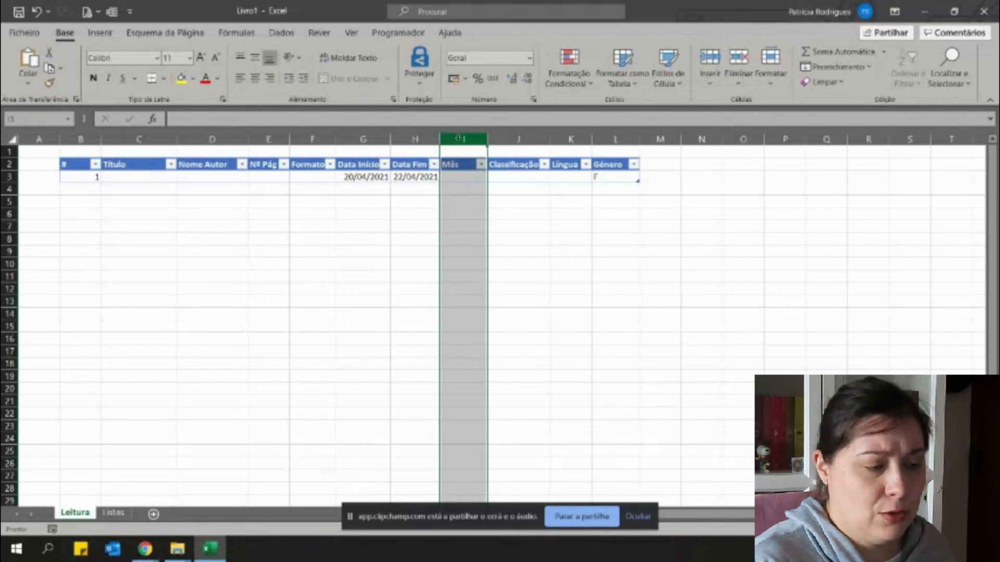
key("ctrl+plus")
type("Dias")
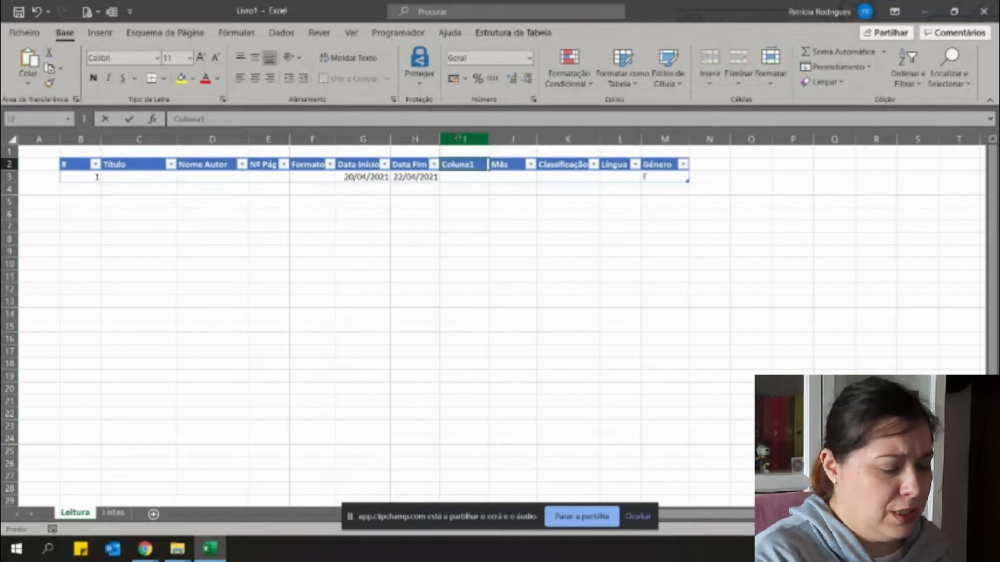
type(" Leitura")
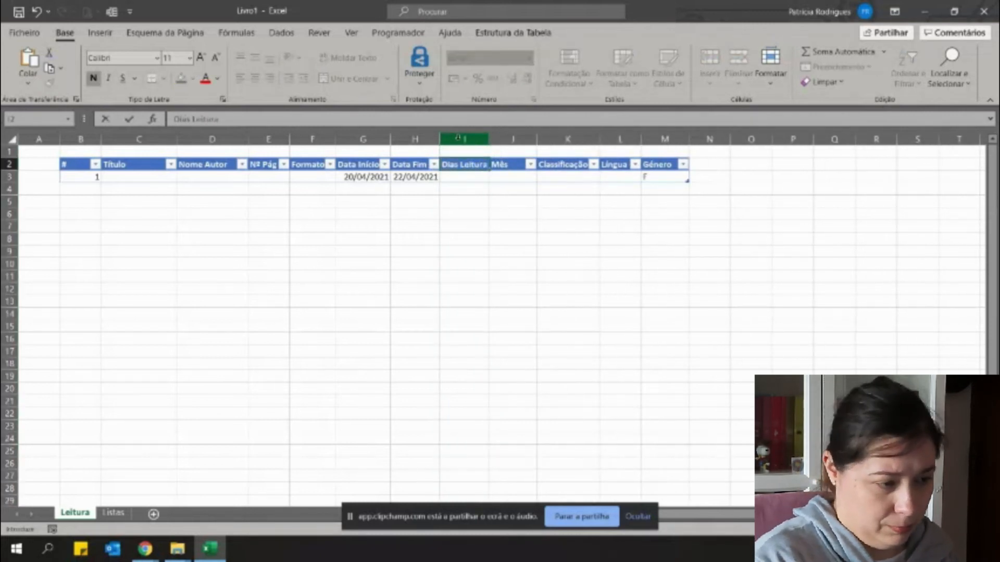
key("Return")
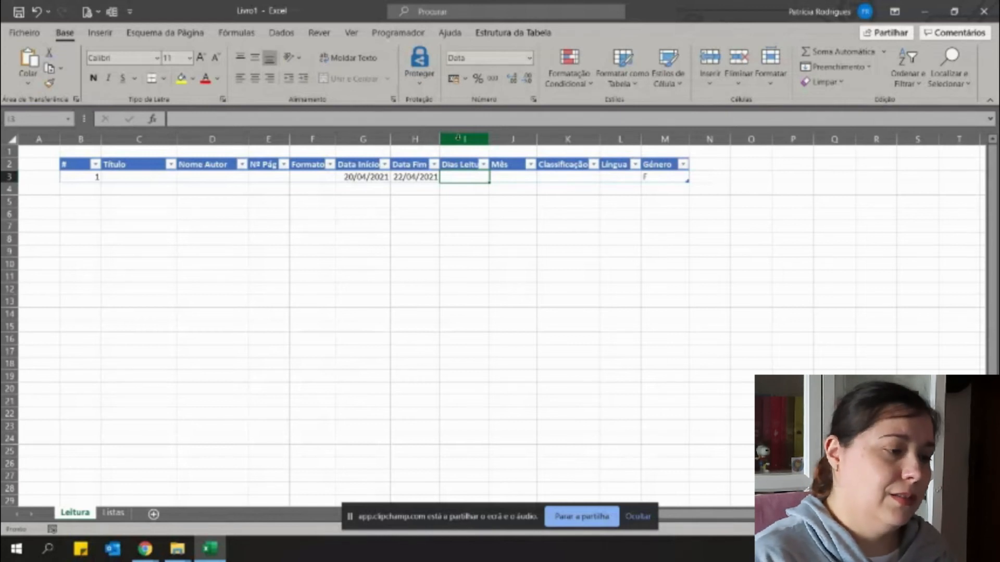
- Enter a formula in Dias Leitura cell I3 that subtracts Data Início from Data Fim
type("=")
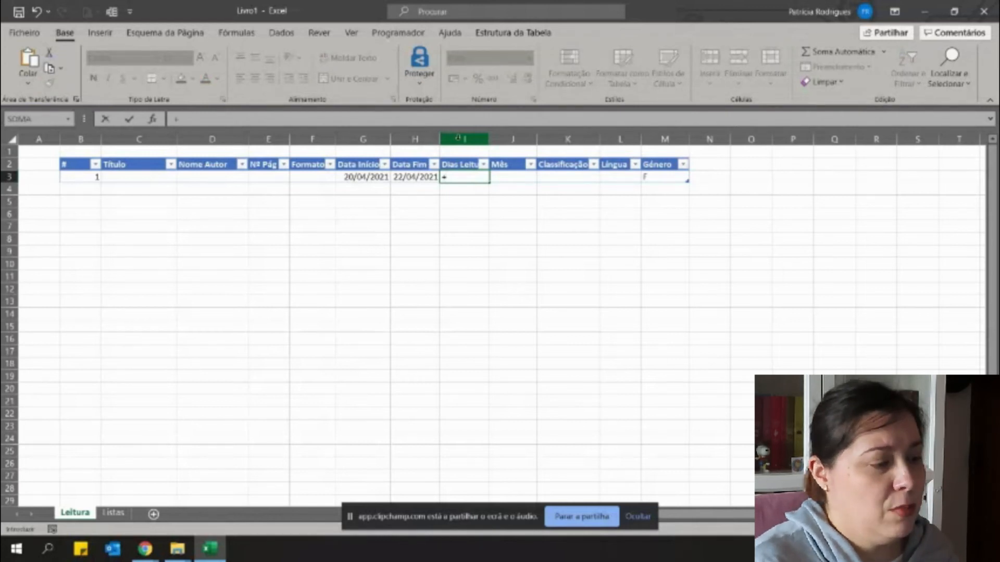
key("Left")
type("-")
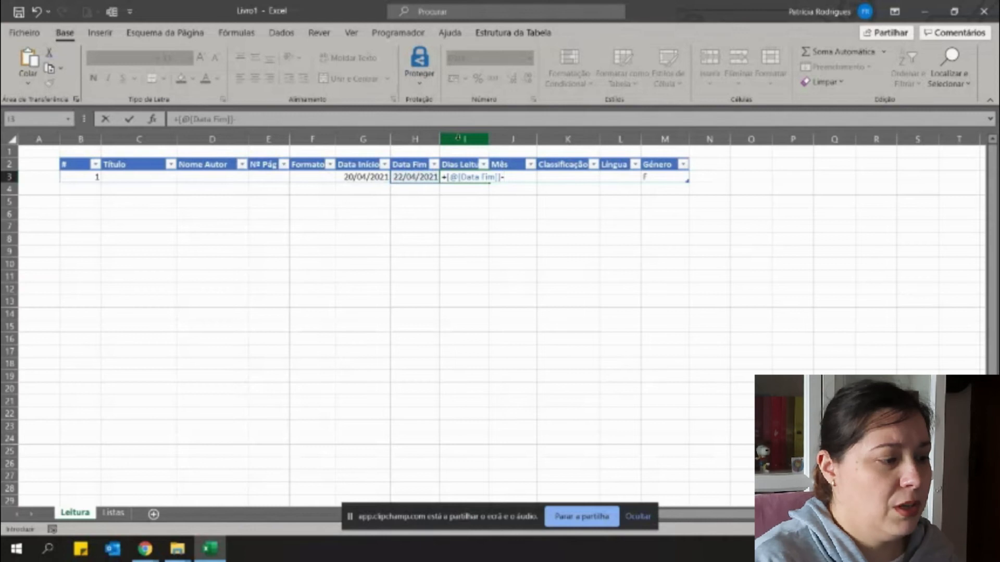
key("Left")
key("Return")
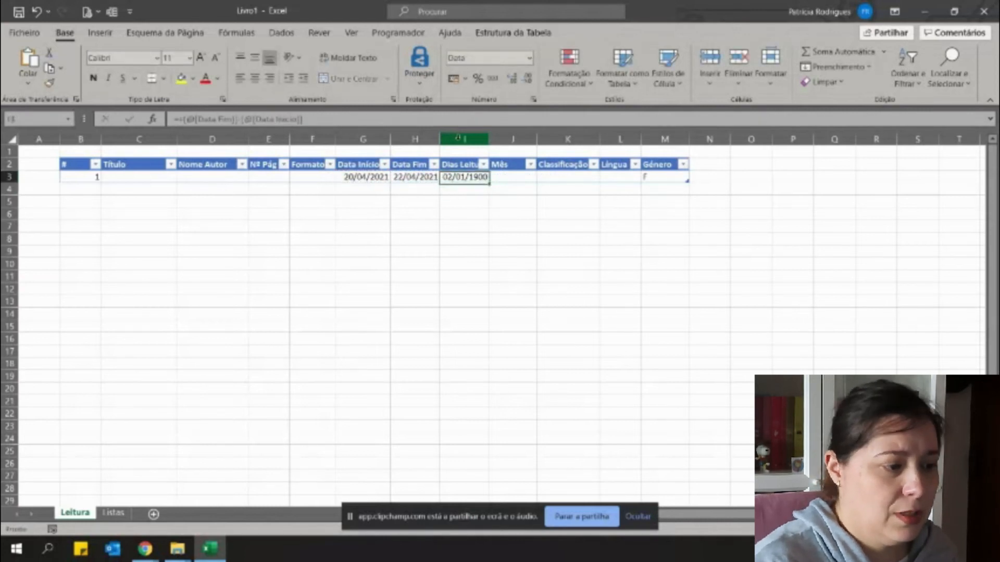
- Try the Número format and the Geral format on Dias Leitura cell I3
left_click(529, 58)
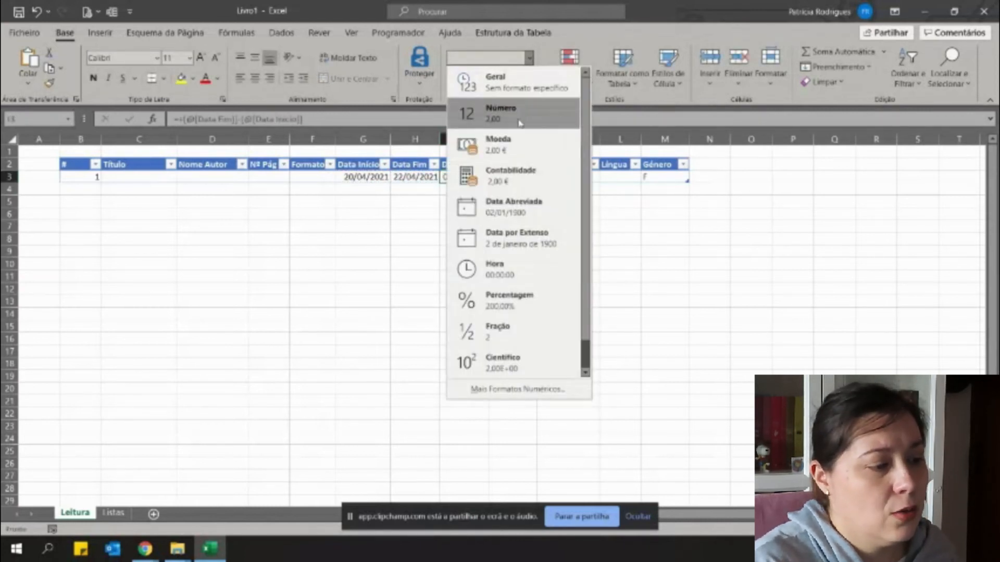
left_click(520, 123)
left_click(415, 212)
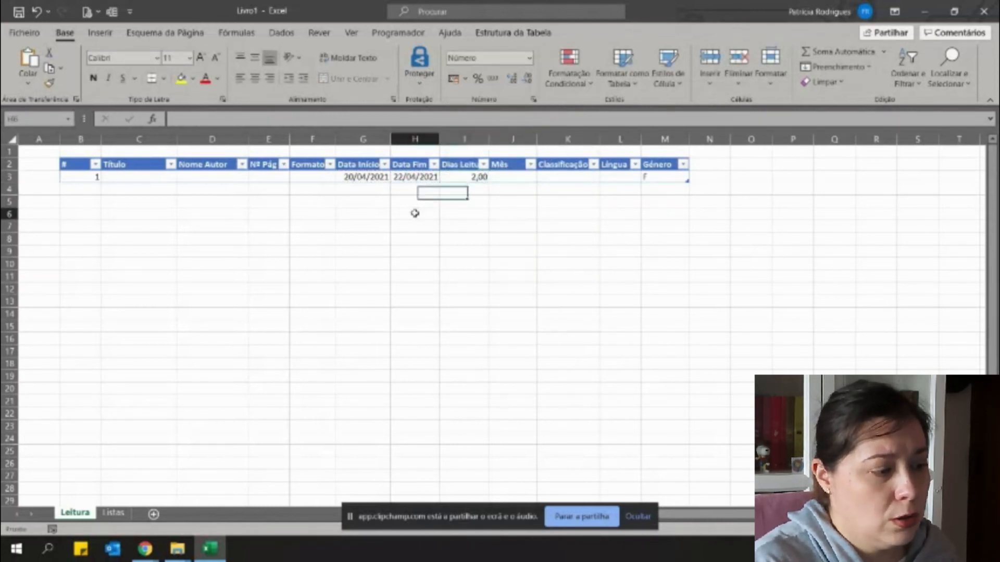
left_click(461, 177)
left_click(529, 57)
left_click(487, 79)
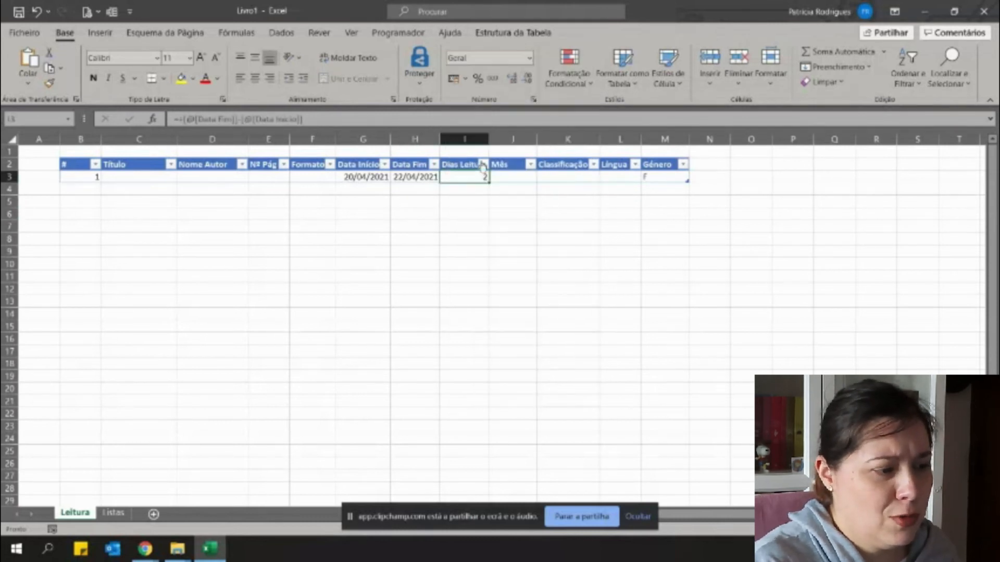
- Format Dias Leitura cell I3 as Número with no decimal places
left_click(462, 200)
left_click(460, 177)
left_click(525, 61)
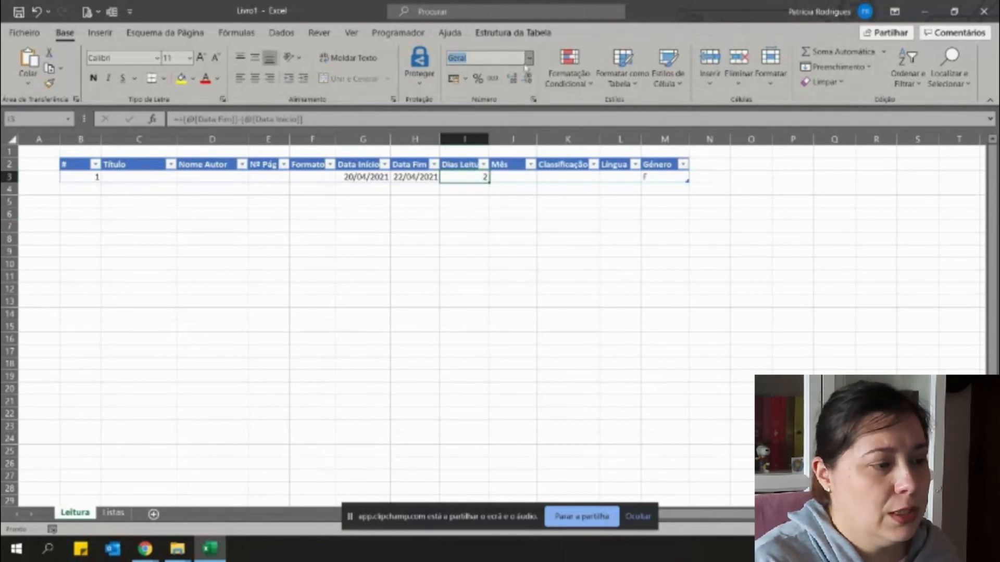
left_click(529, 58)
left_click(515, 110)
left_click(527, 80)
left_click(528, 79)
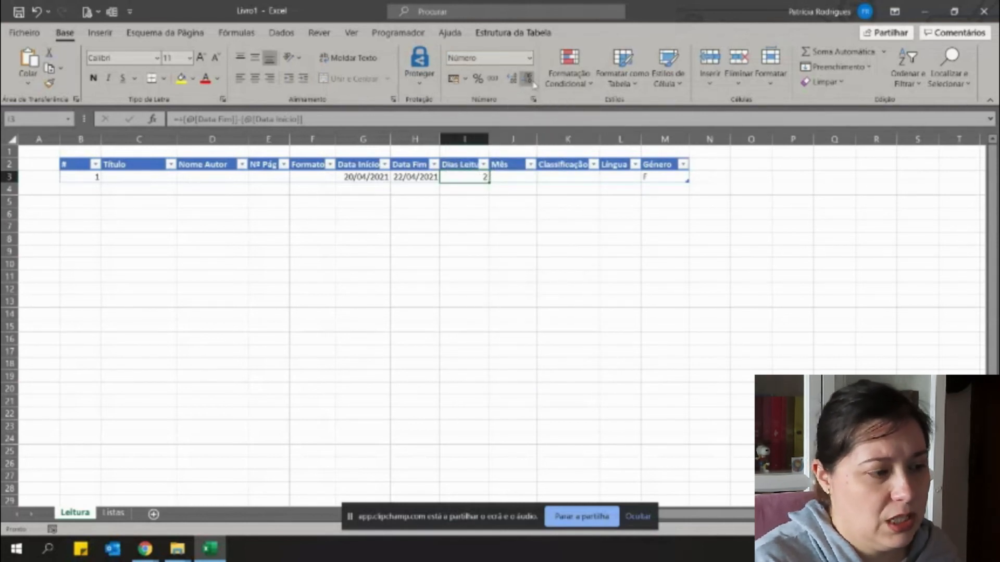
- Increase the number of decimal places in Dias Leitura cell I3, and reduce it back to none
left_click(513, 81)
left_click(512, 81)
left_click(512, 81)
left_click(527, 79)
left_click(527, 79)
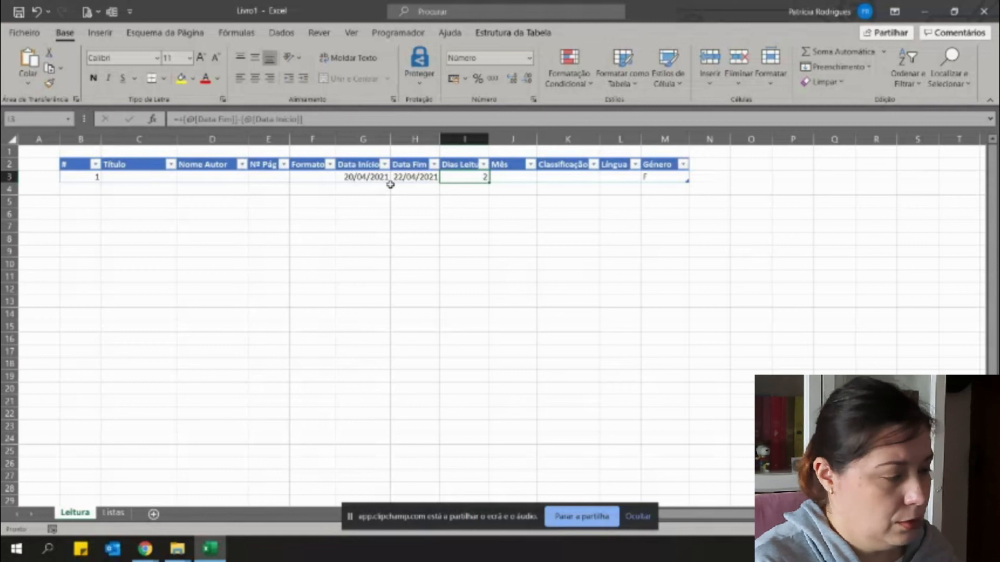
- Try adding 1 to the Dias Leitura formula in cell I3, and undo the change
left_click(377, 175)
left_click(417, 178)
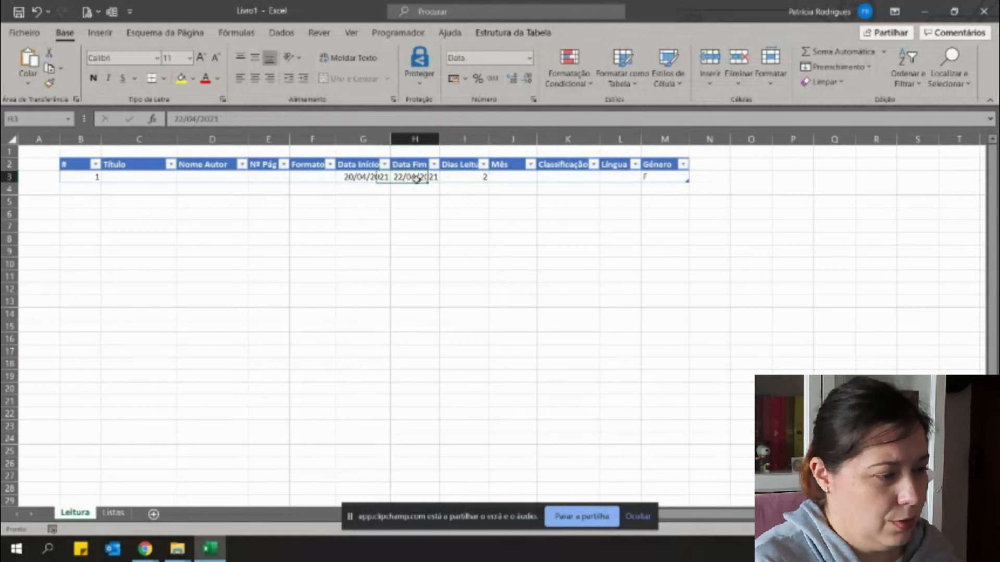
left_click(466, 180)
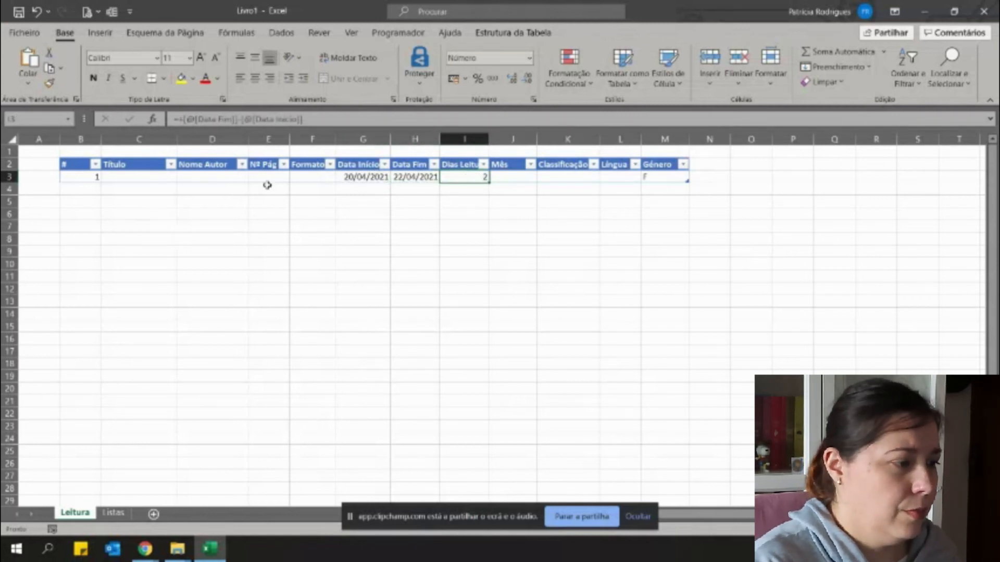
left_click(321, 121)
type("1")
key("Return")
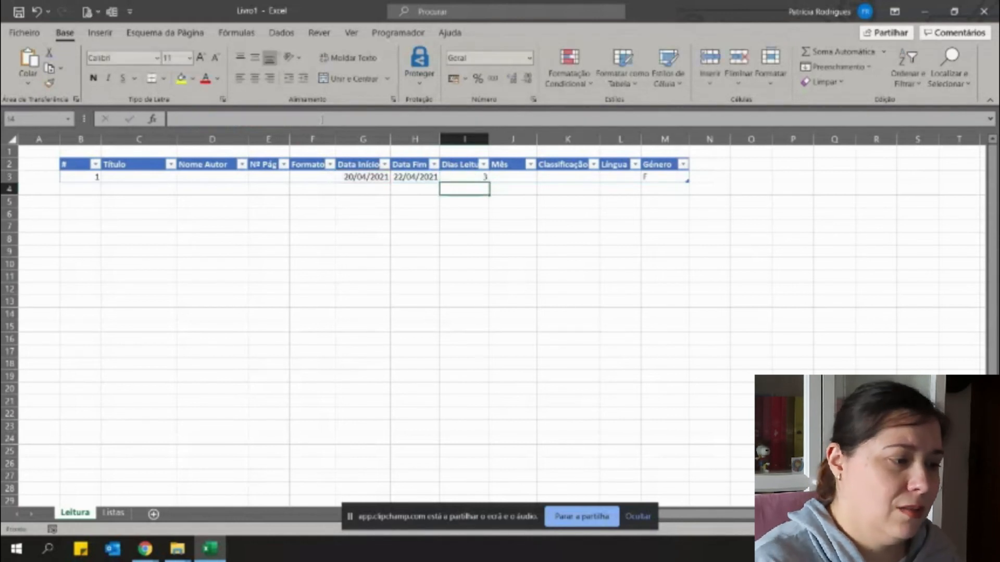
left_click(459, 177)
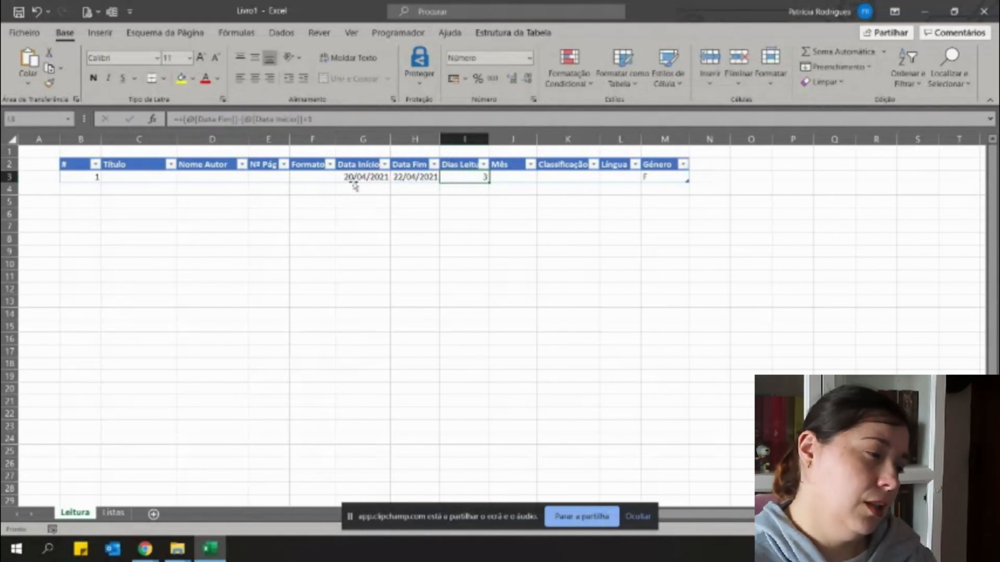
key("ctrl+z")
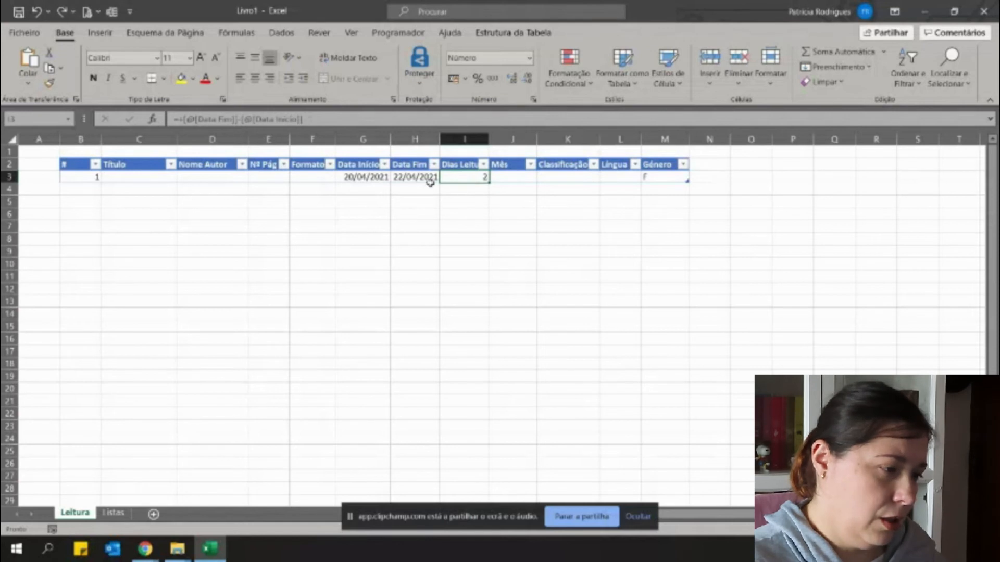
- Try 20/04/2021 as the Data Fim in cell H3, and undo the date change
key("Left")
type("20/04/2021")
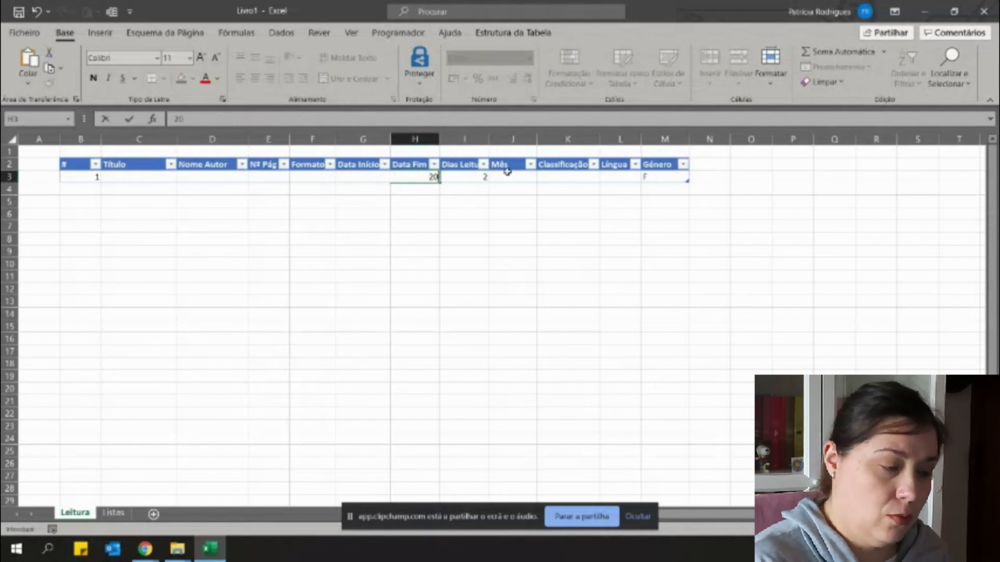
key("Return")
key("Up")
key("Right")
key("Right")
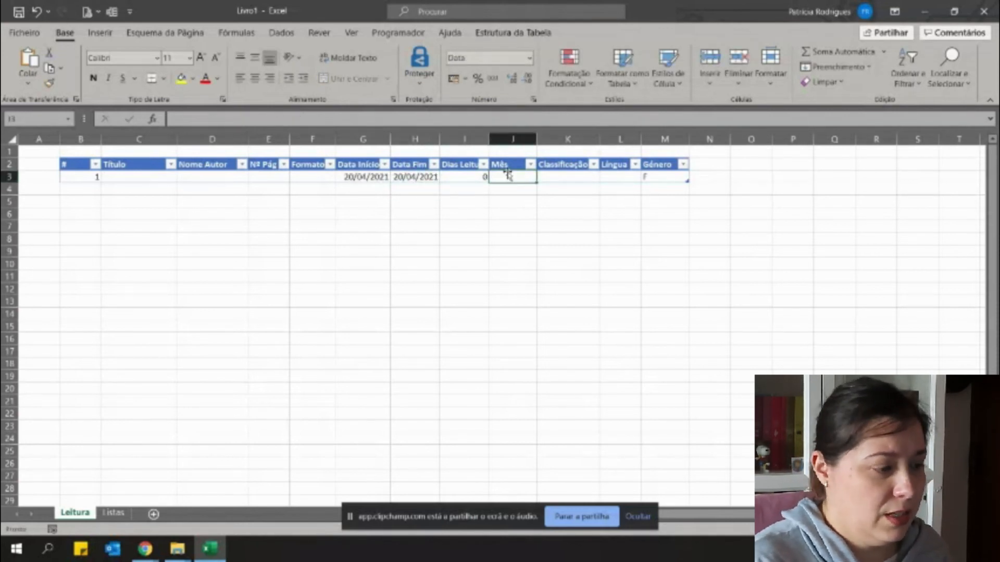
key("Left")
key("ctrl+z")
- Add +1 to the end of the Dias Leitura formula in cell I3
key("Right")
key("F2")
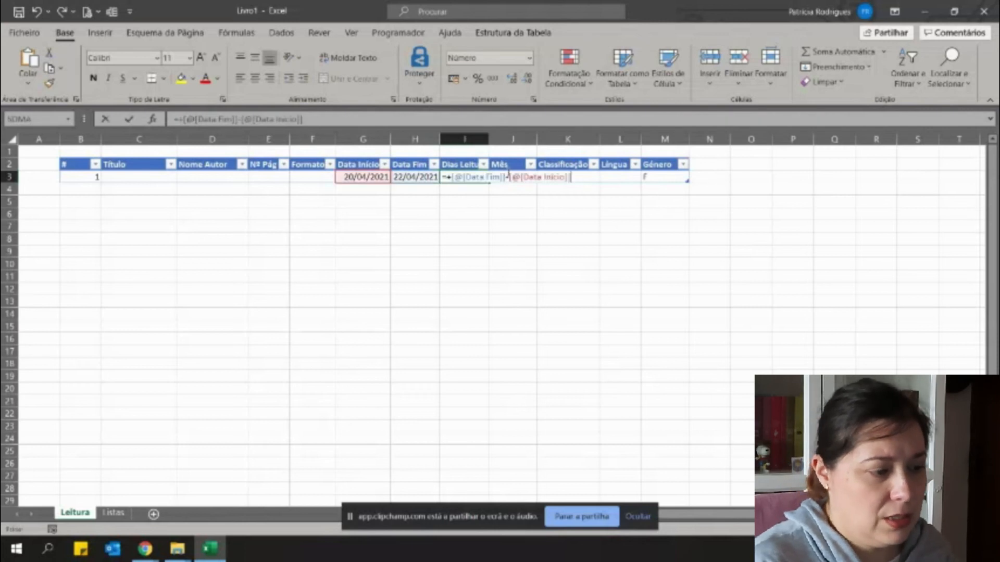
type("+1")
key("Return")
key("Up")
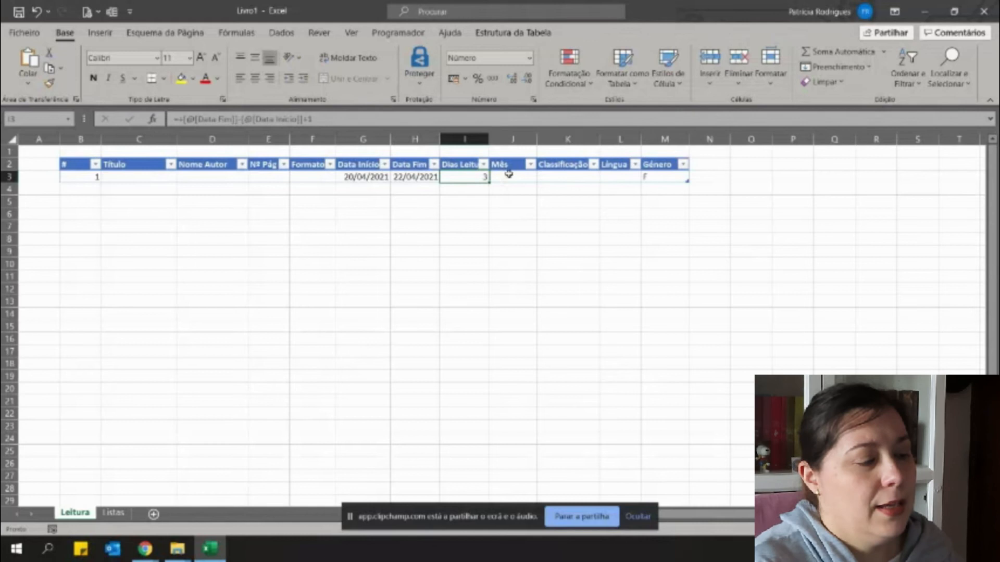
- Insert the MÊS function from the Data e Hora category into Mês cell J3
left_click(511, 175)
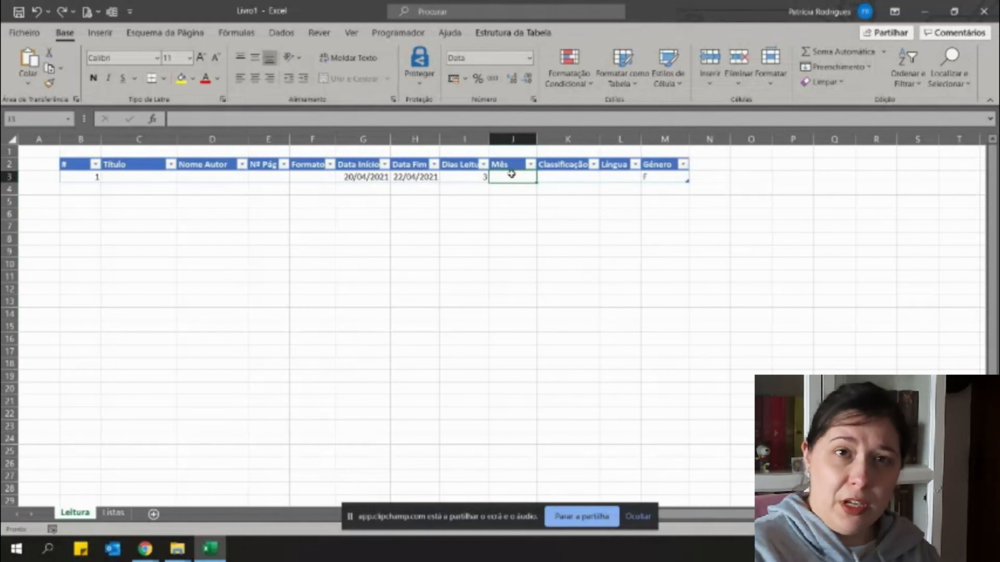
key("Left")
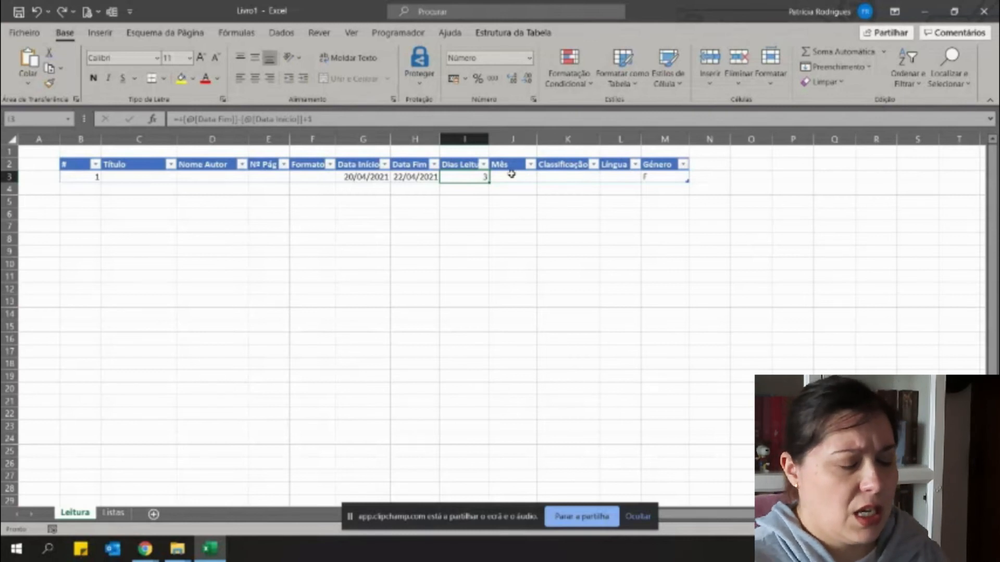
left_click(511, 175)
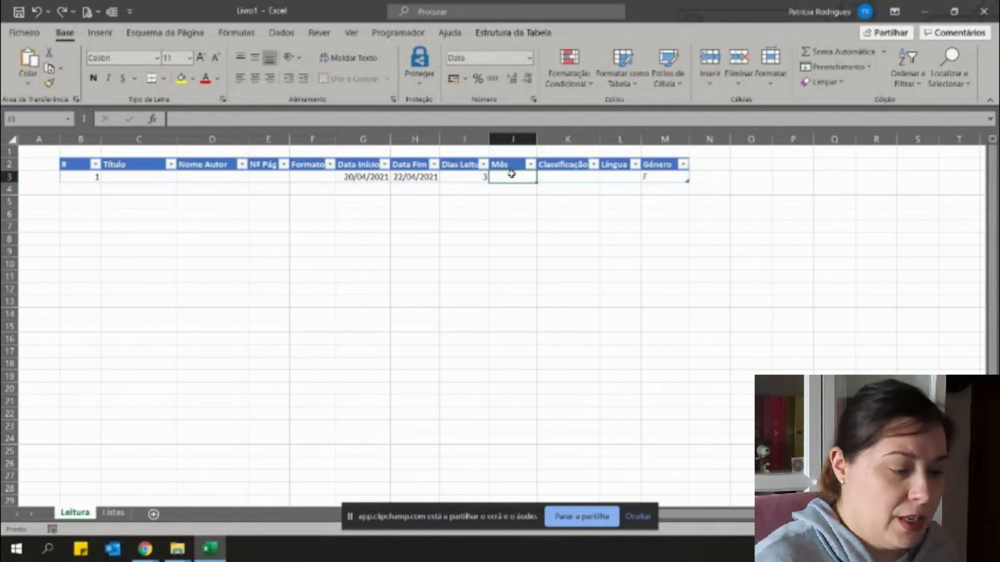
type("=")
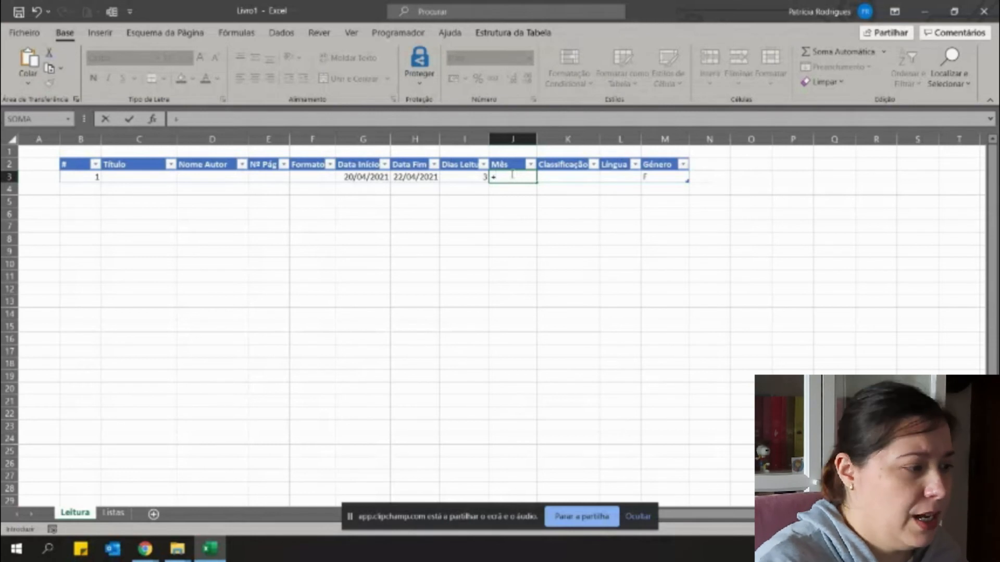
left_click(152, 118)
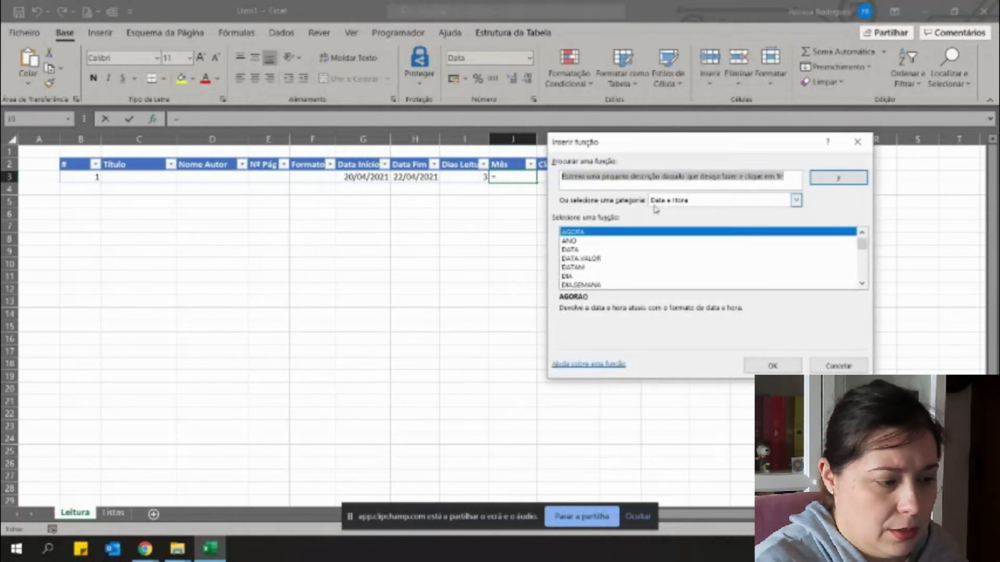
left_click(655, 204)
left_click(677, 241)
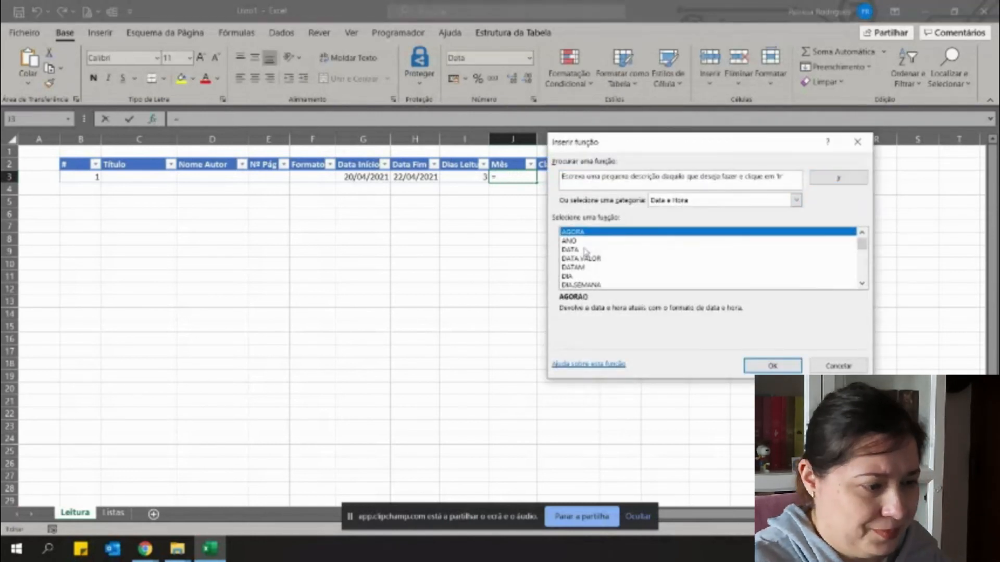
left_click(862, 284)
left_click_drag(863, 284, 862, 284)
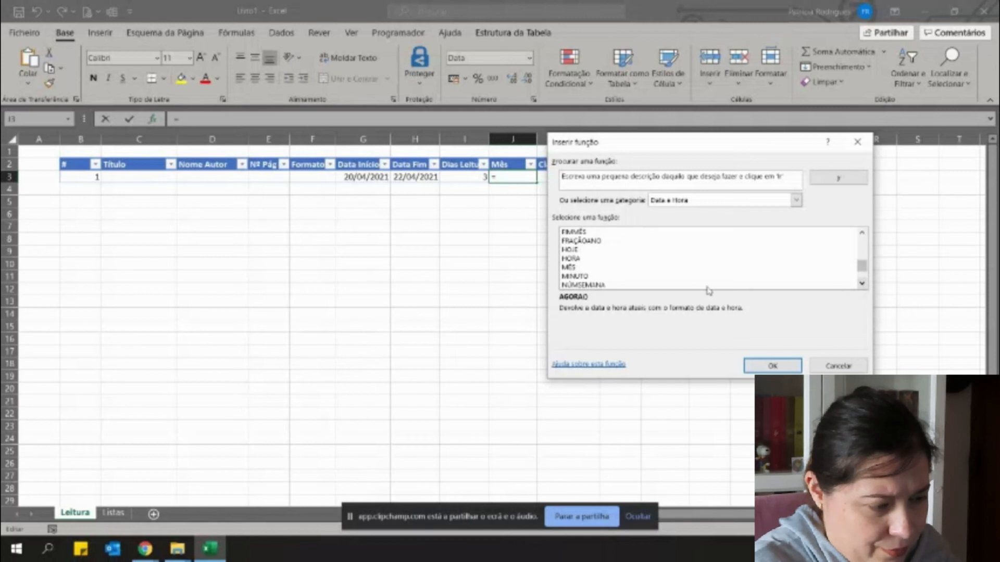
left_click(571, 268)
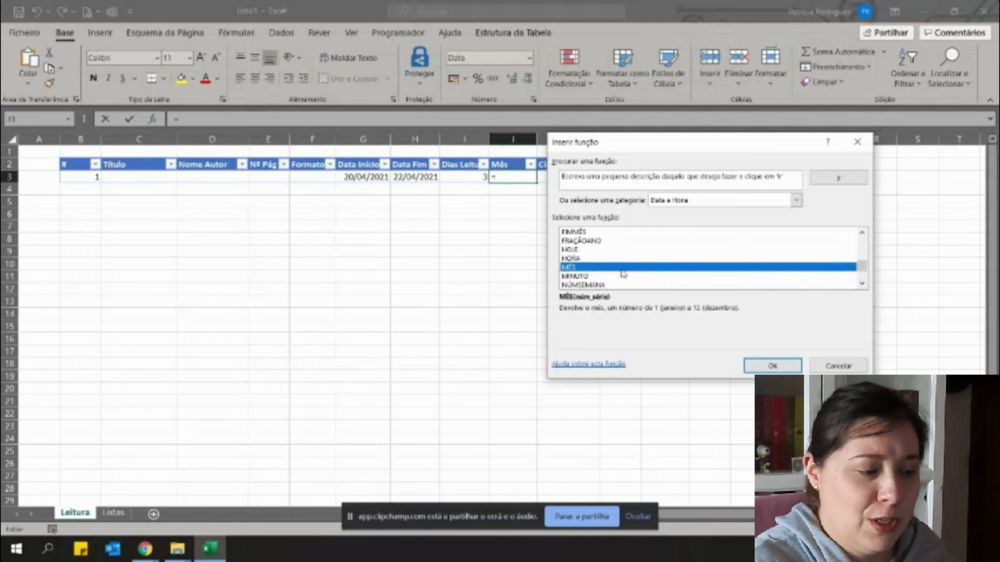
left_click(773, 366)
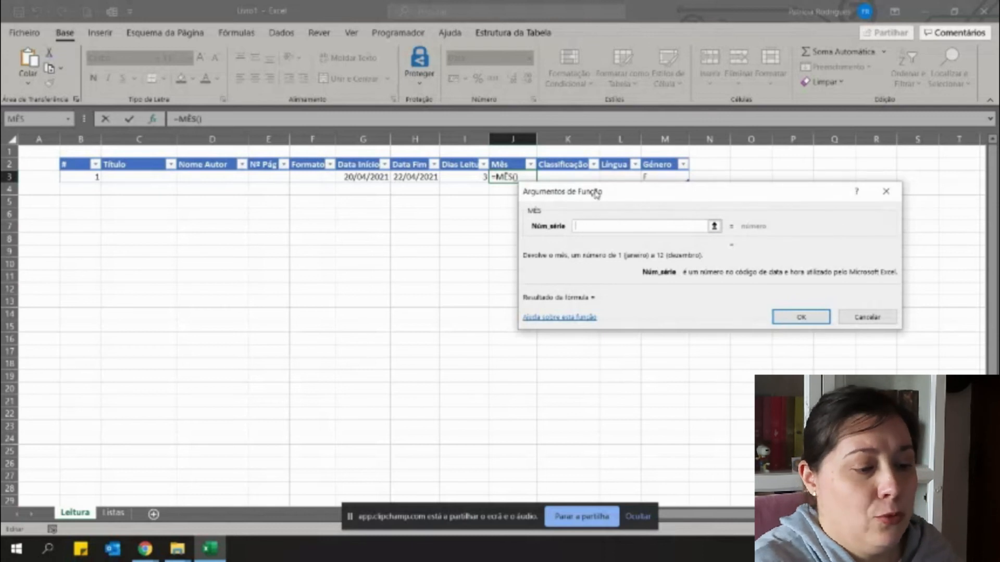
- Set the MÊS function's Núm_série argument to the row's Data Fim and complete the formula
left_click_drag(596, 193, 600, 220)
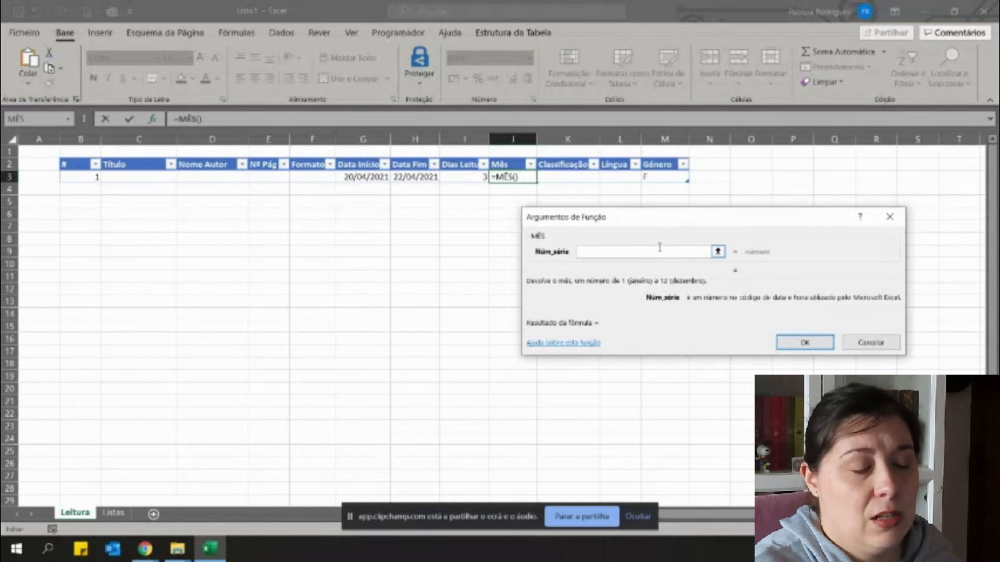
left_click(402, 176)
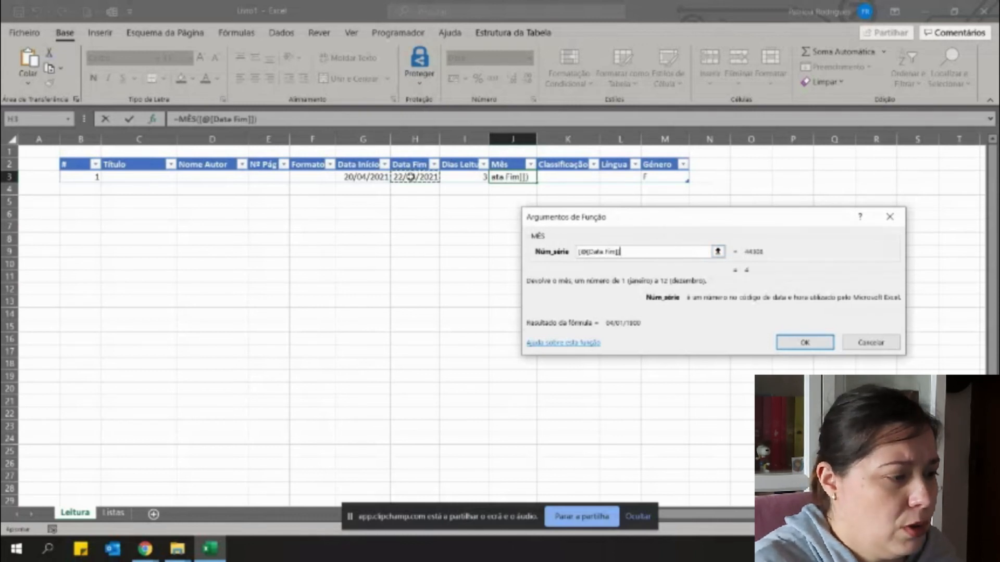
left_click(805, 342)
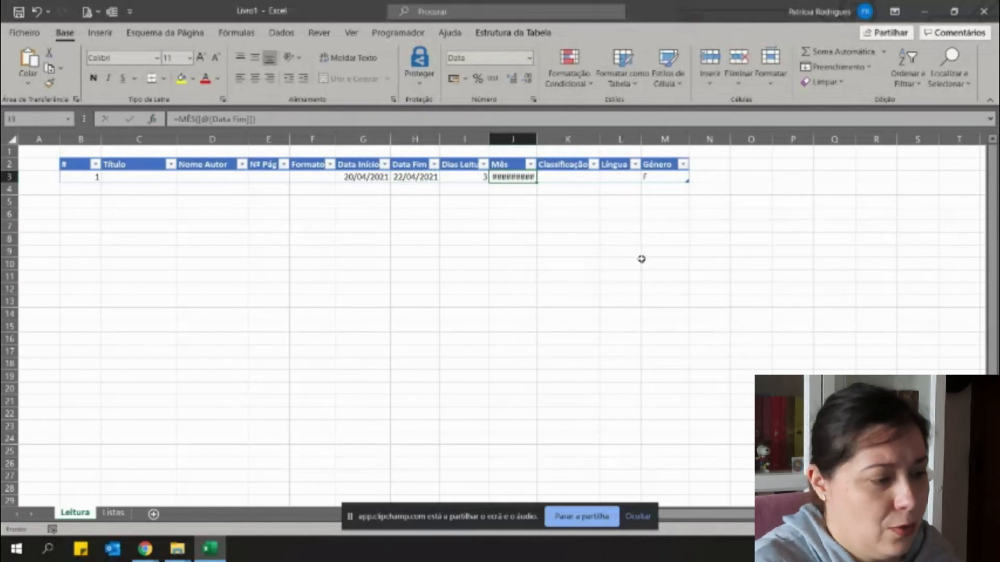
- Format Mês cell J3 as Número with no decimal places
left_click(529, 58)
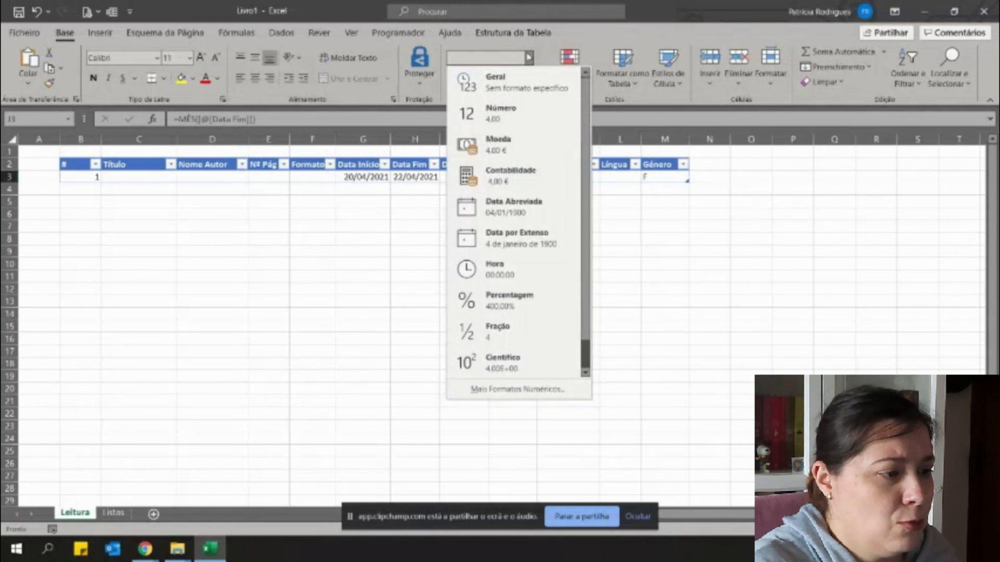
left_click(521, 113)
left_click(527, 81)
left_click(527, 81)
left_click(520, 299)
left_click(526, 177)
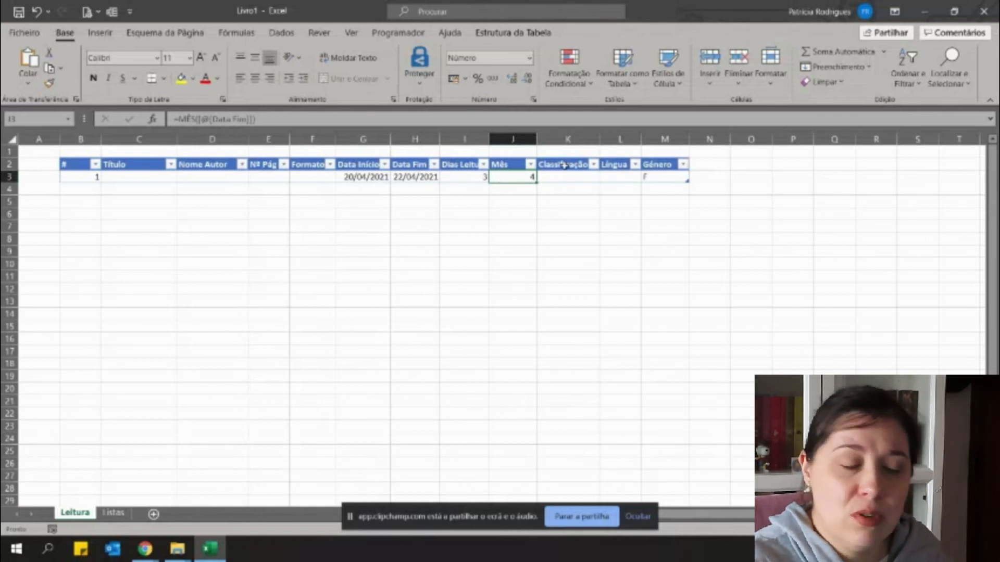
- Insert a new table column between Mês and Classificação, and select its cell K3
right_click(561, 139)
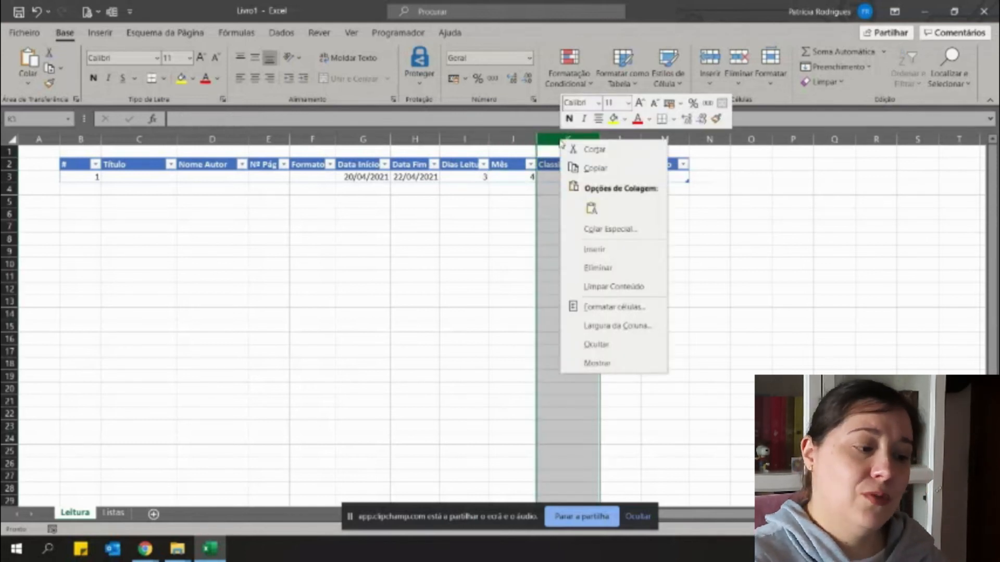
left_click(610, 256)
left_click(567, 179)
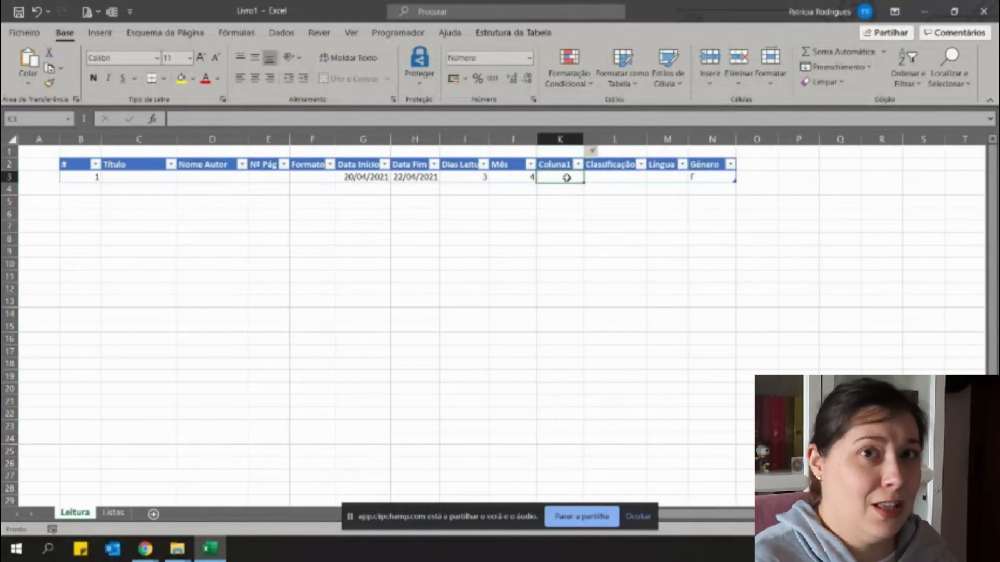
type("=")
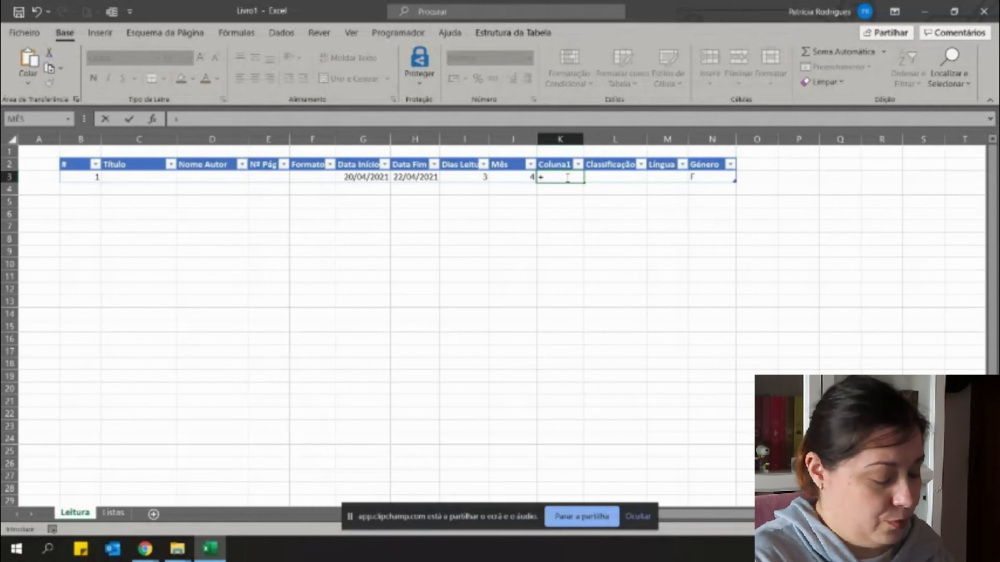
type("texto")
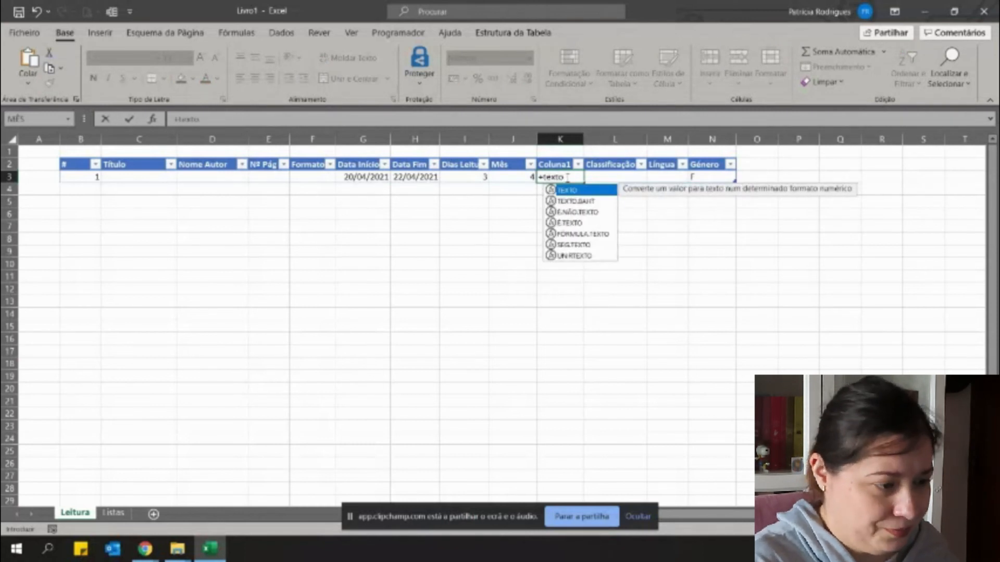
type("(")
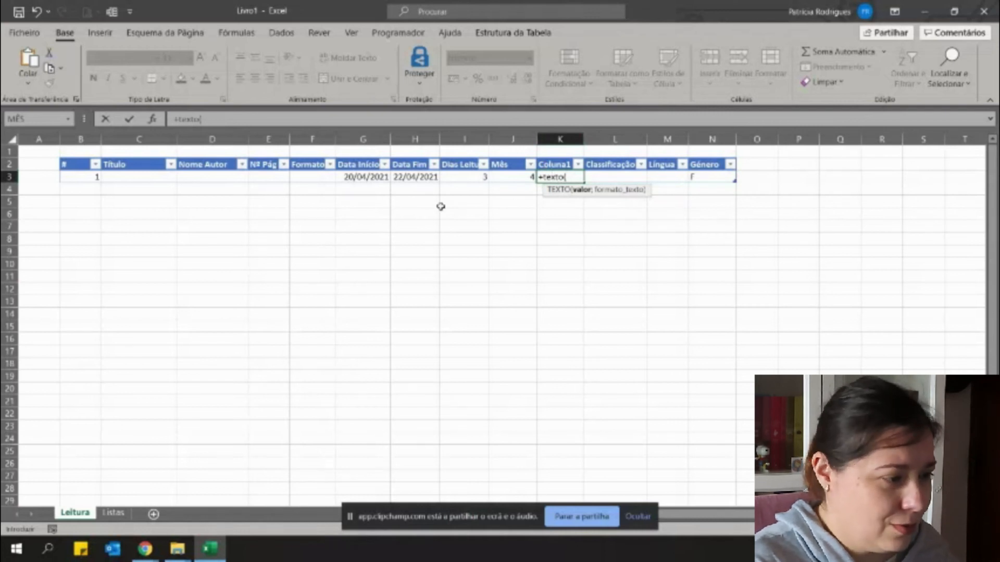
left_click(420, 176)
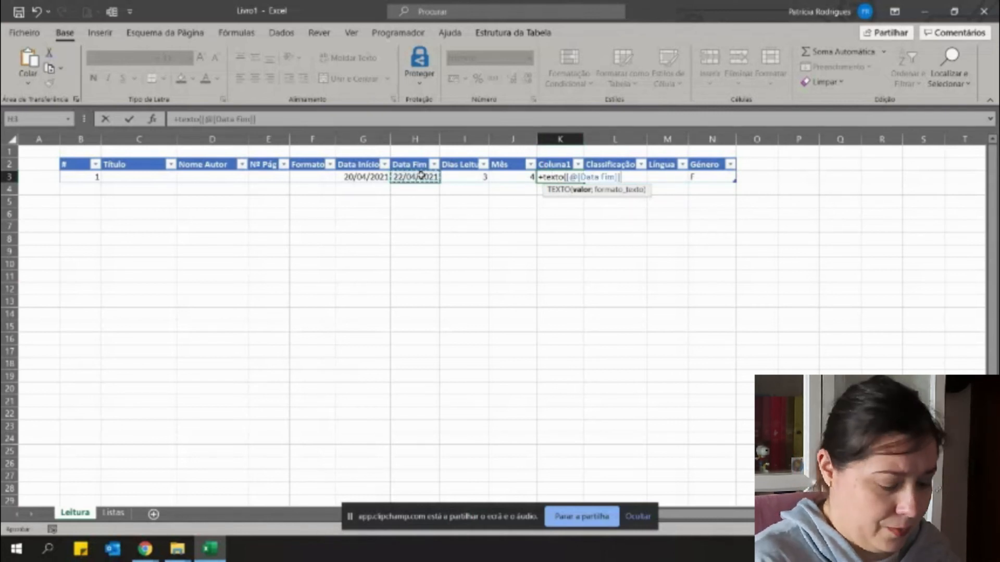
type(";")
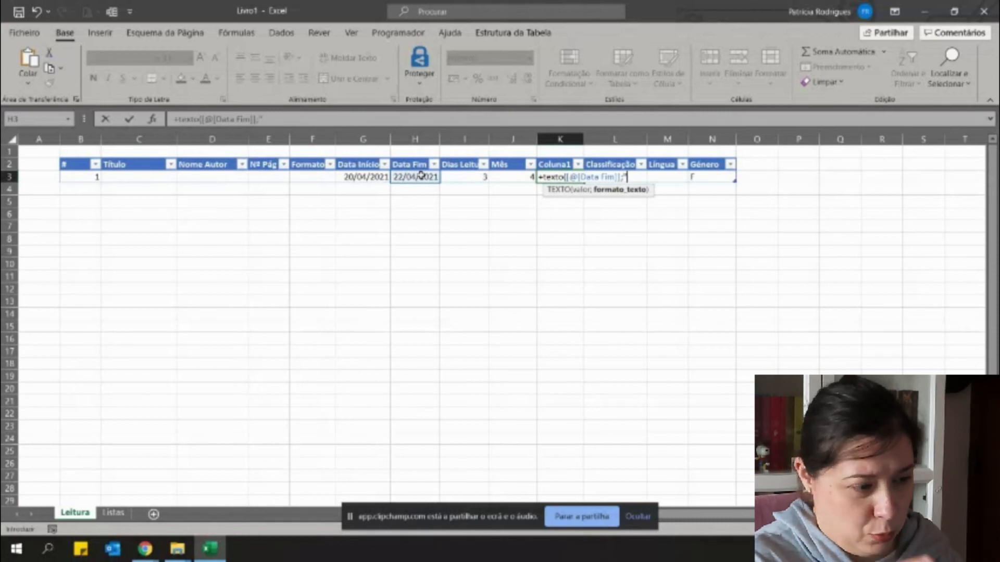
key("Escape")
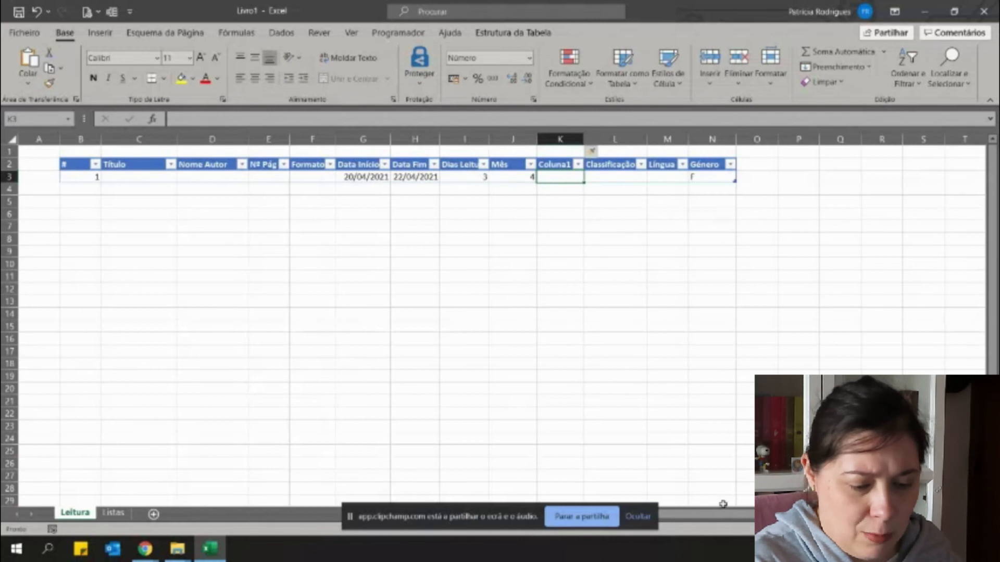
- Enter a TEXTO formula in cell K3 that converts the row's Data Fim to month text with the format "mmm"
scroll(518, 319, "down", 2, "ctrl")
scroll(518, 320, "up", 5, "ctrl")
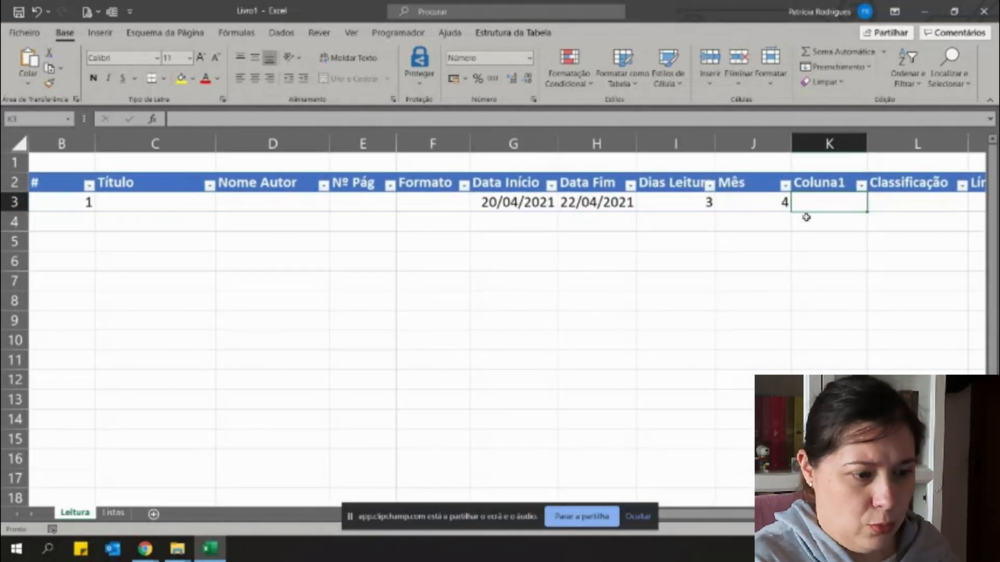
scroll(740, 300, "right", 3)
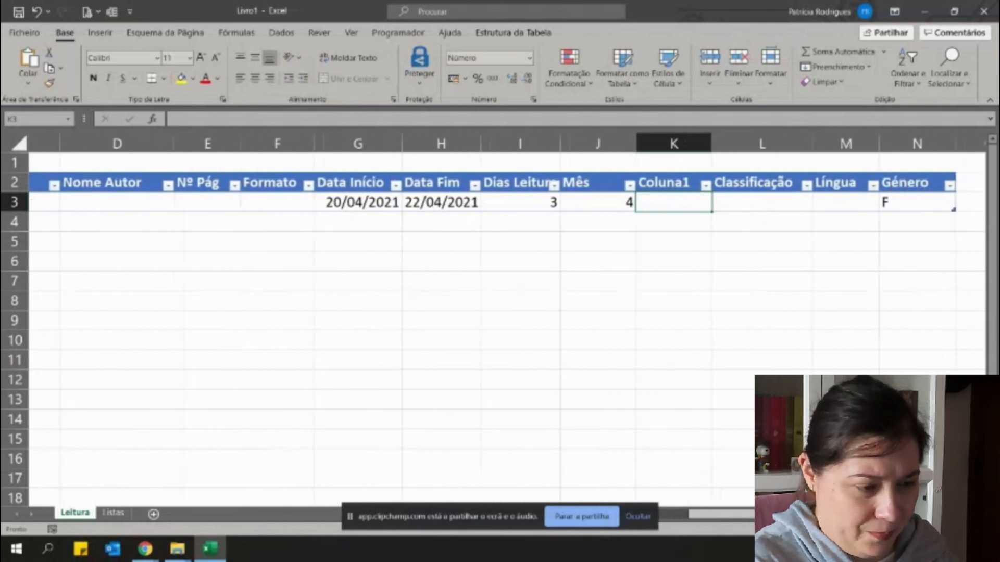
type("+tex")
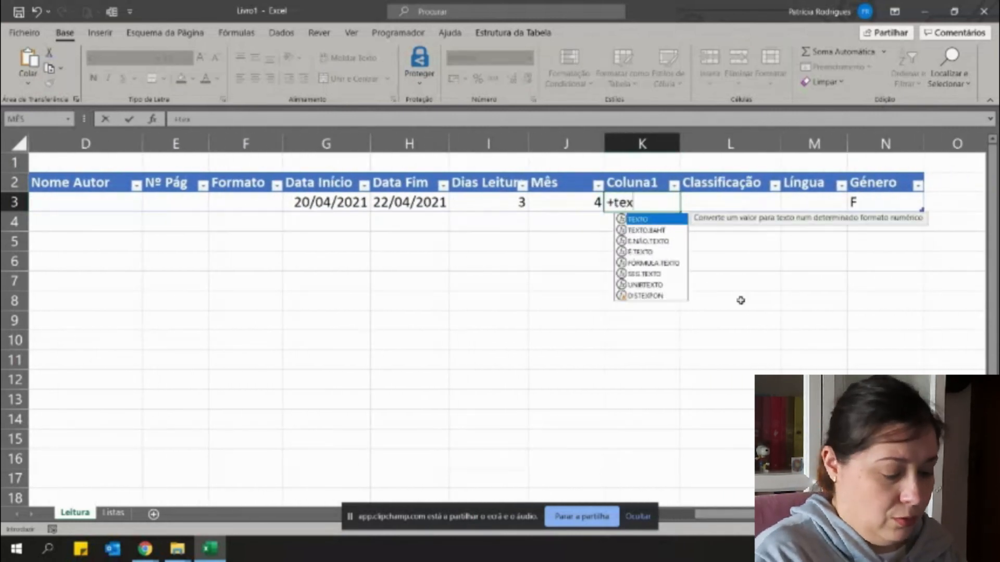
type("to(")
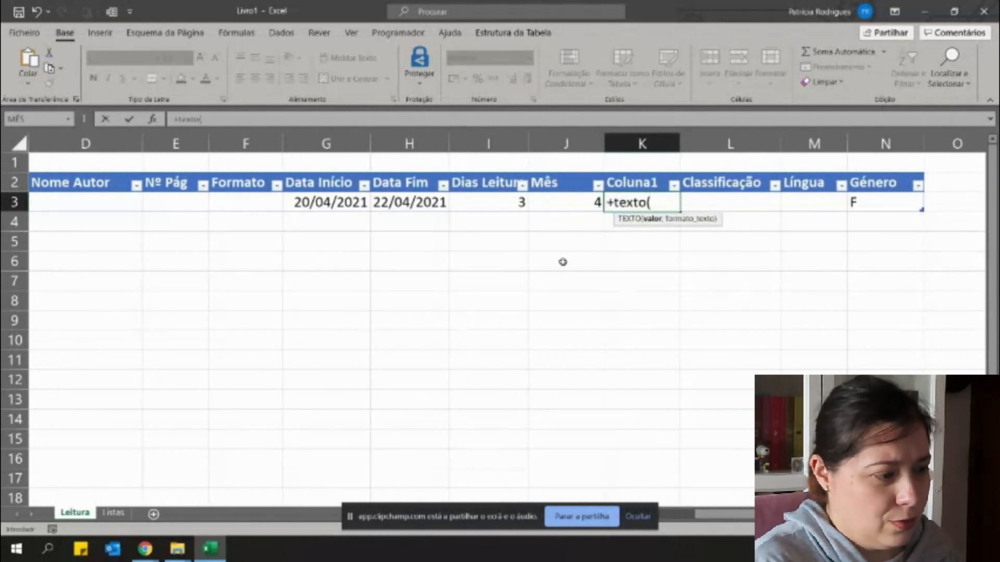
left_click(422, 203)
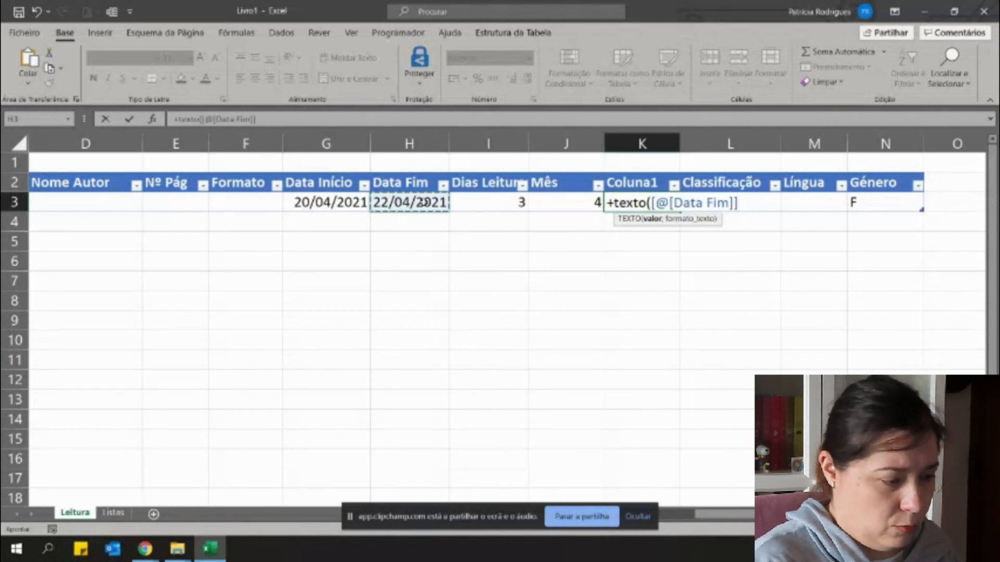
type(";\"")
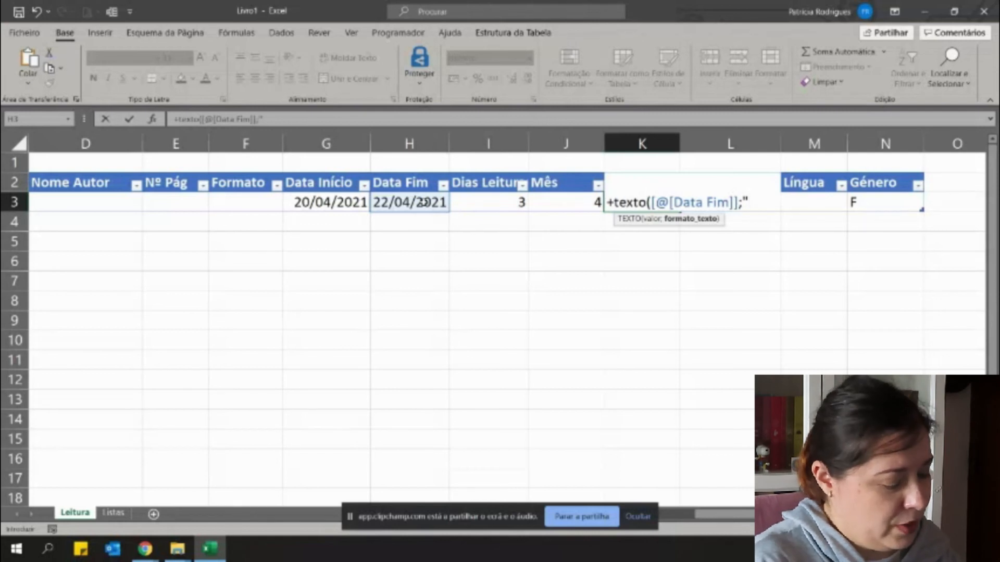
type("m")
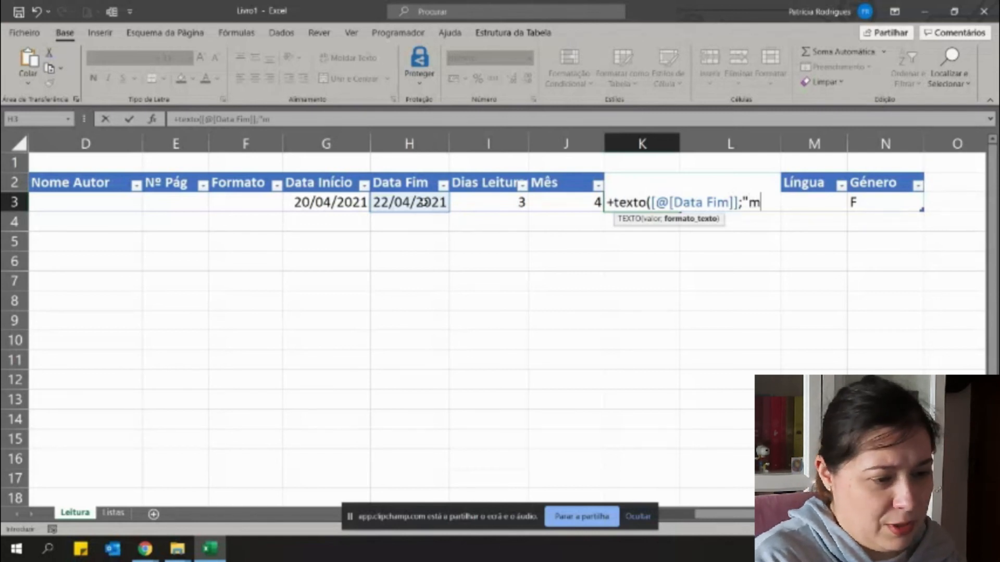
type("mm\"")
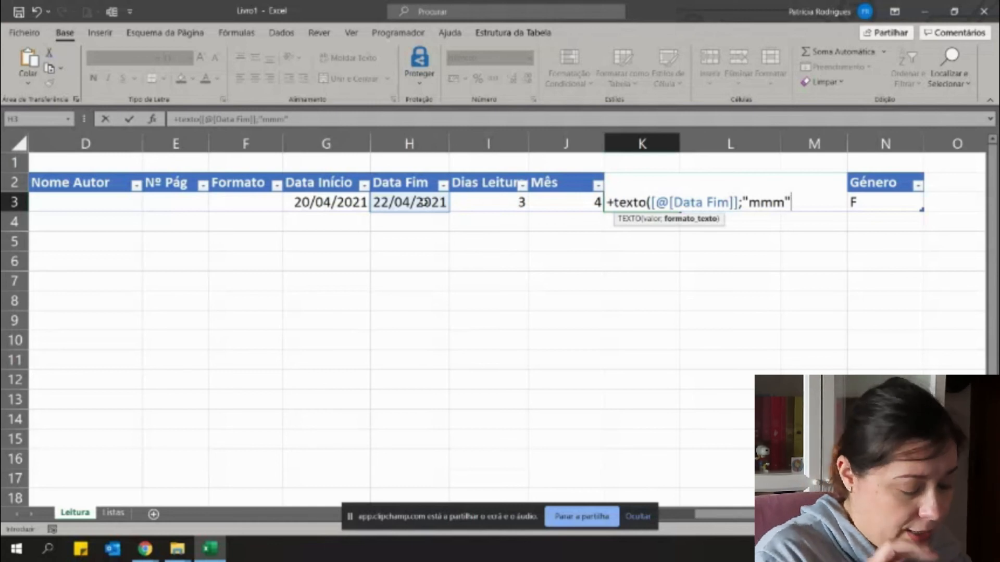
type(")")
key("Return")
key("Up")
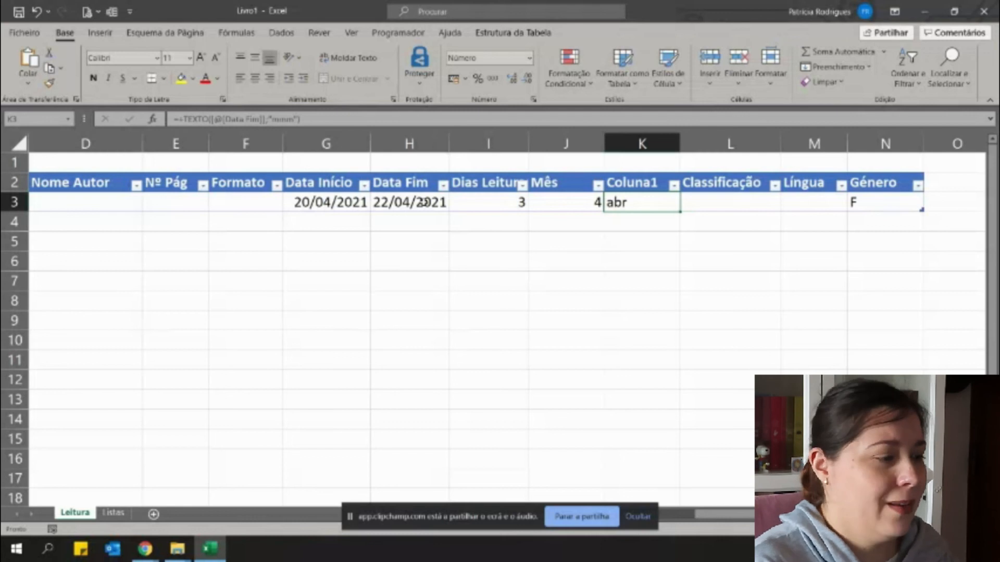
- Change the format code in K3's TEXTO formula to "mmmm"
key("F2")
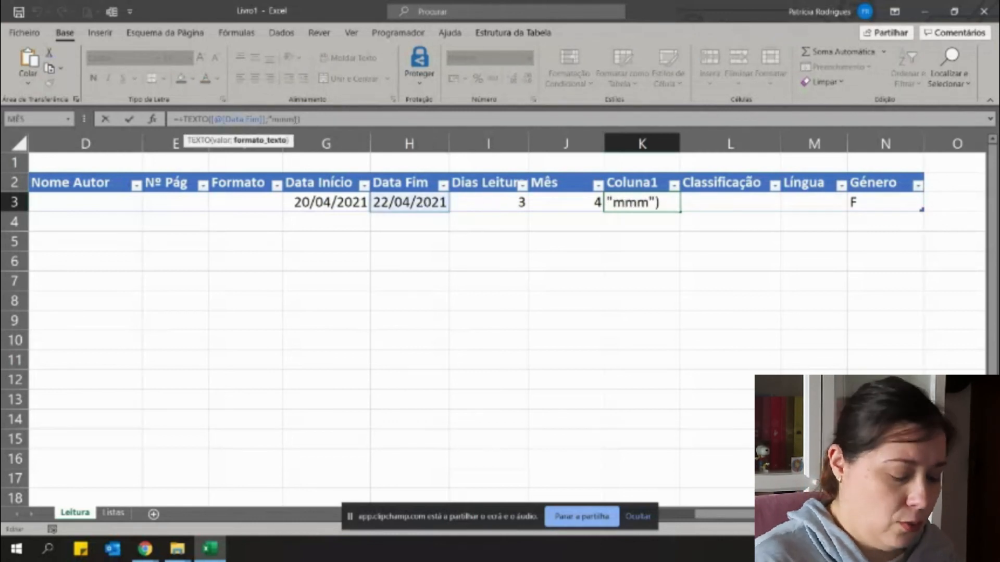
type("m")
key("Return")
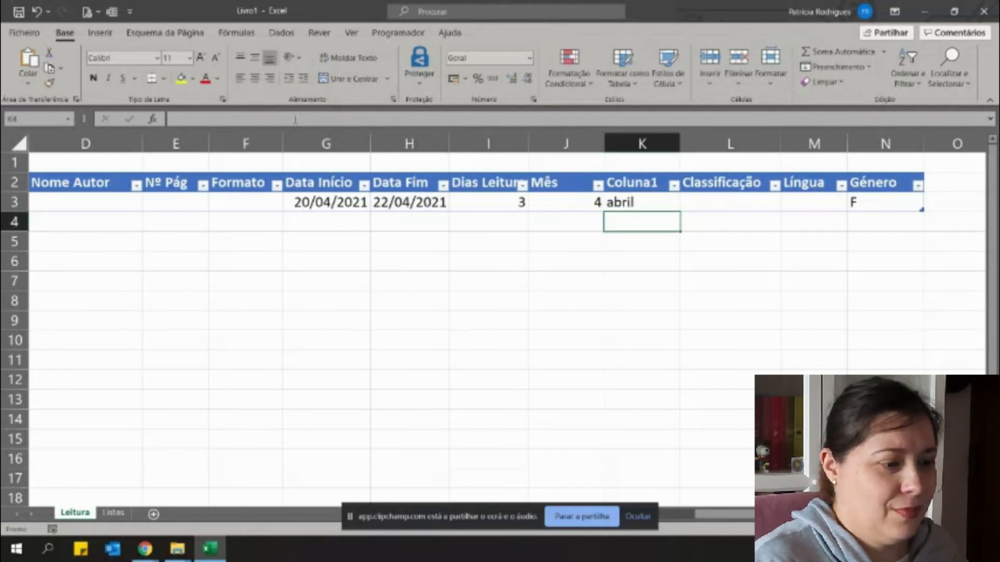
key("Up")
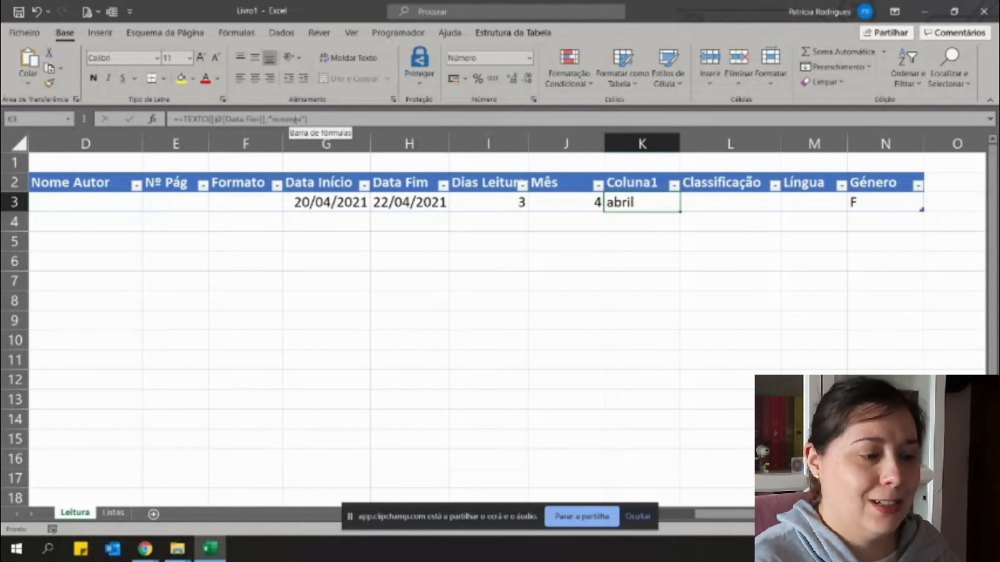
- Set the TEXTO format code in K3 back to the abbreviated month code "mmm"
left_click(294, 120)
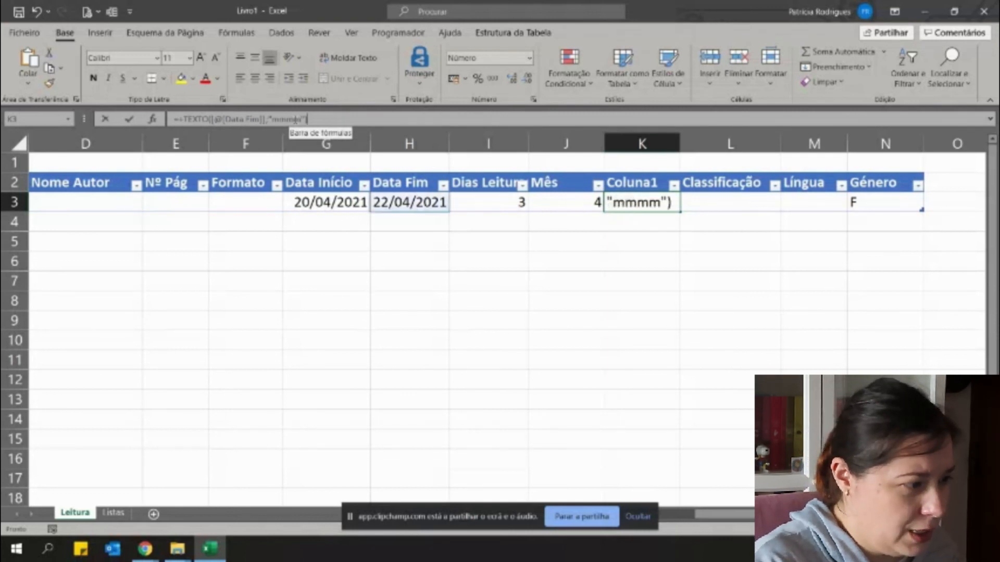
key("BackSpace")
key("Return")
key("Up")
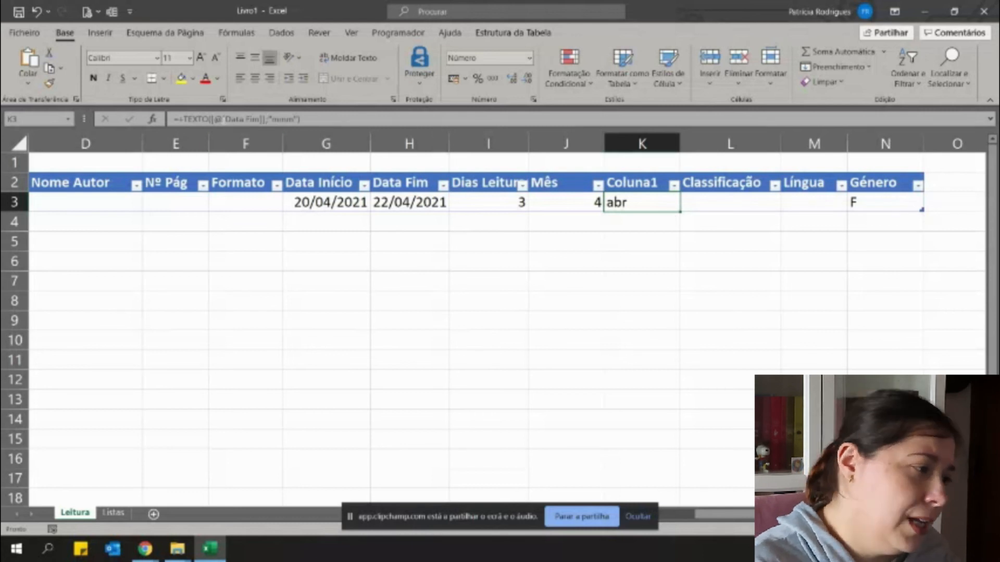
- Wrap K3's TEXTO formula in the MAIÚSCULAS function and centre the cell's contents
key("F2")
key("Home")
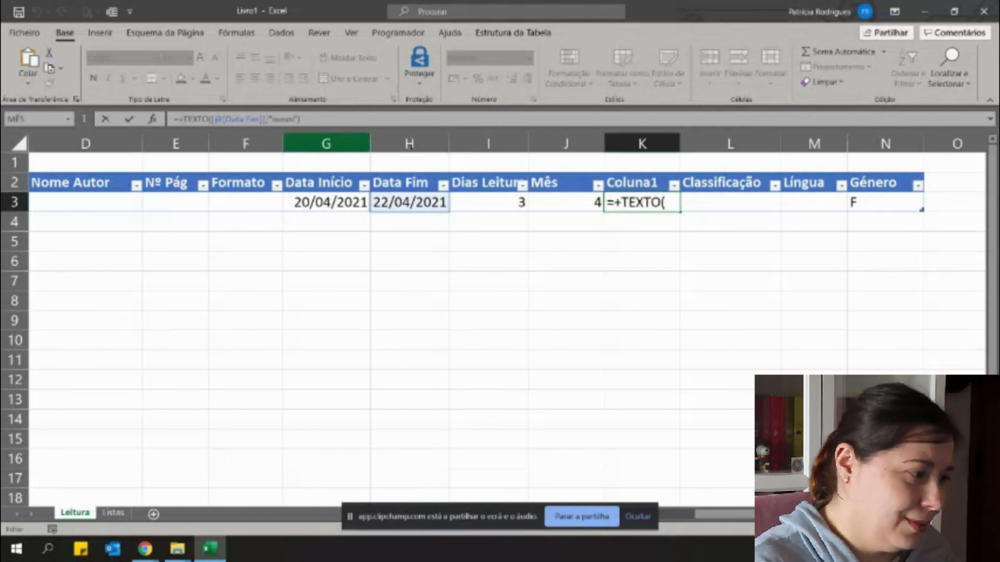
type("ma")
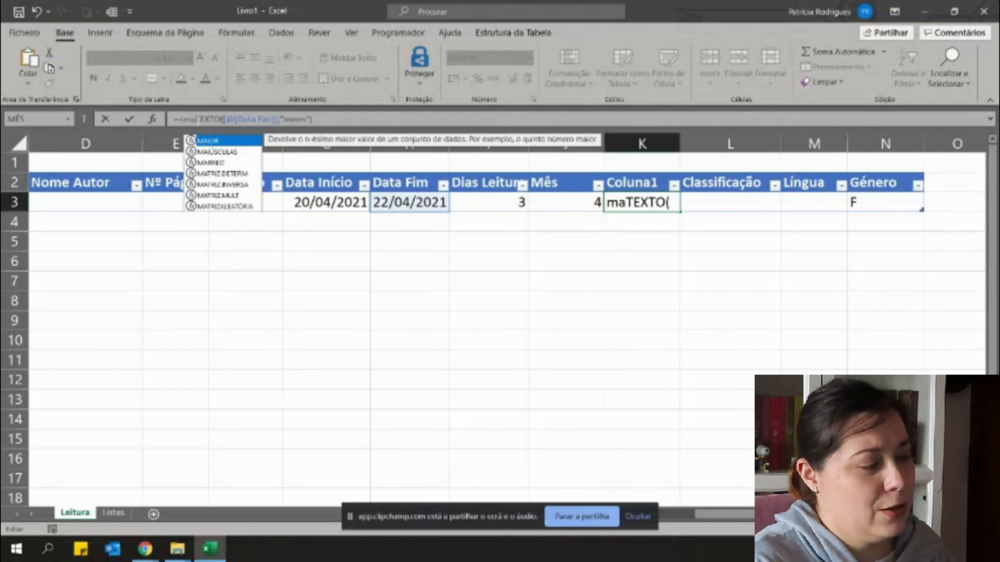
double_click(214, 152)
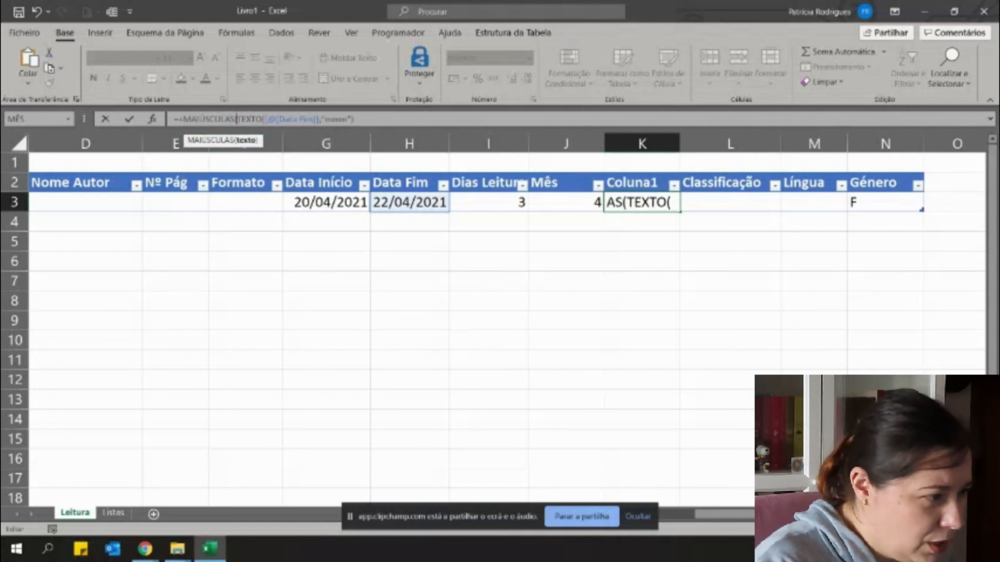
left_click(382, 116)
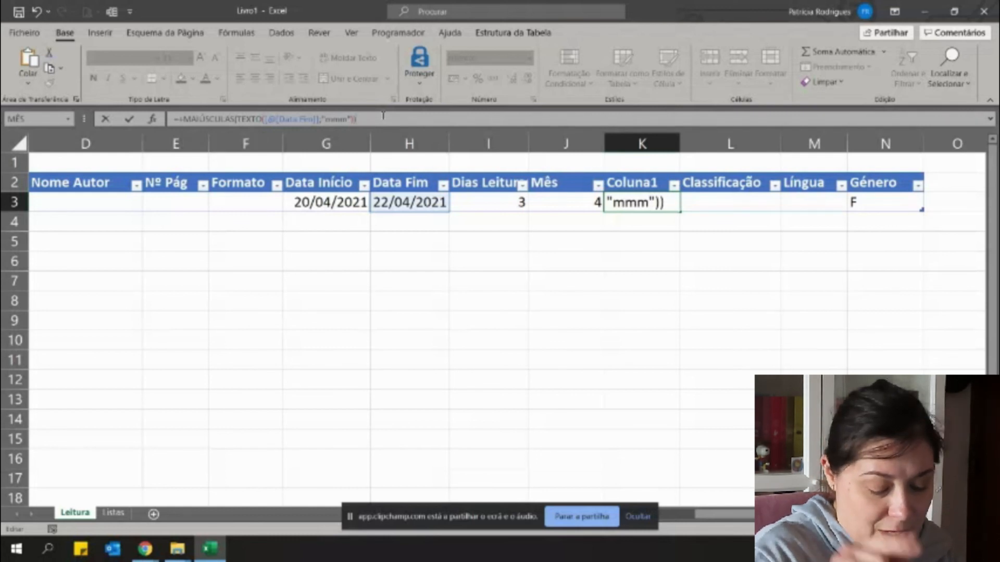
key("Return")
key("Up")
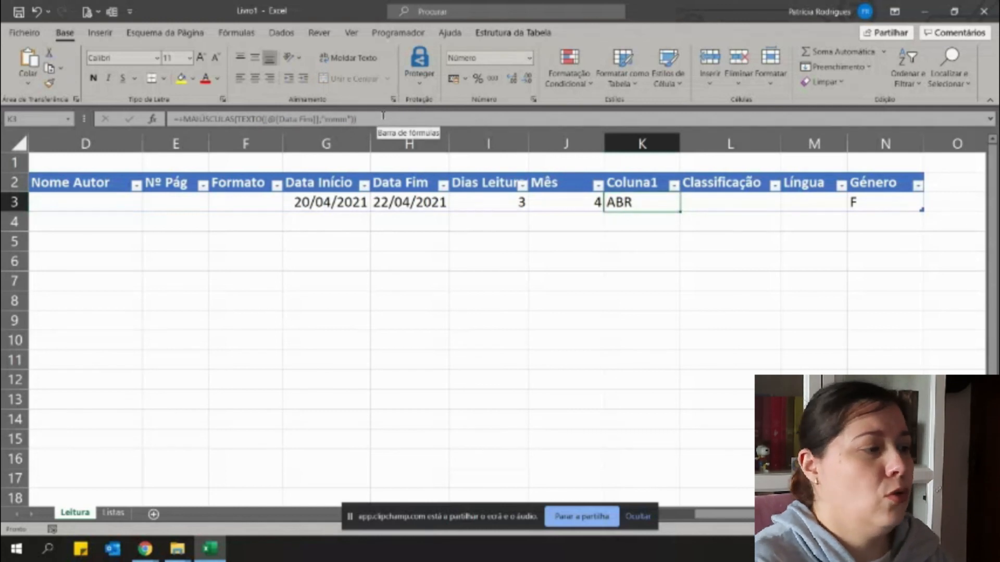
left_click(254, 78)
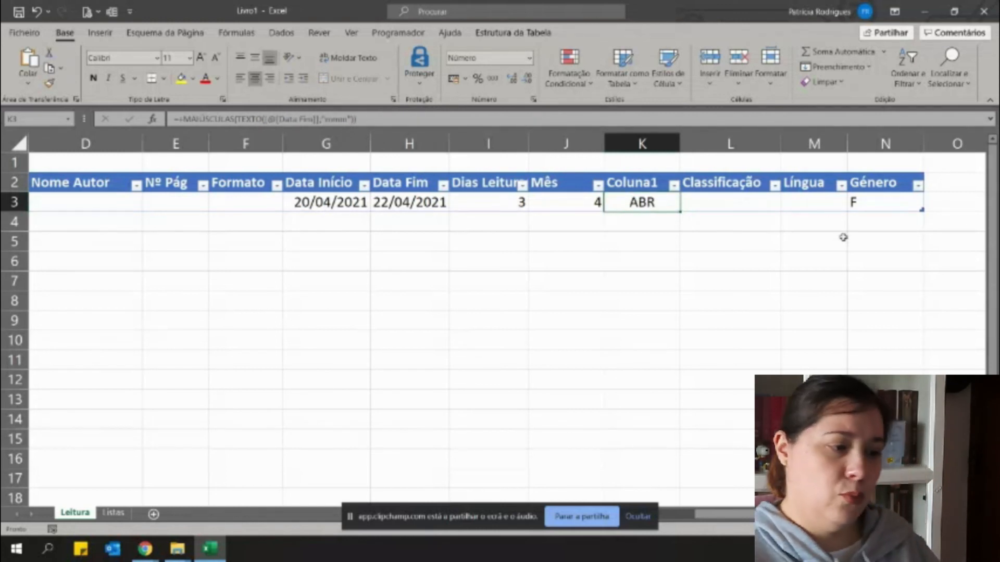
left_click_drag(813, 301, 823, 323)
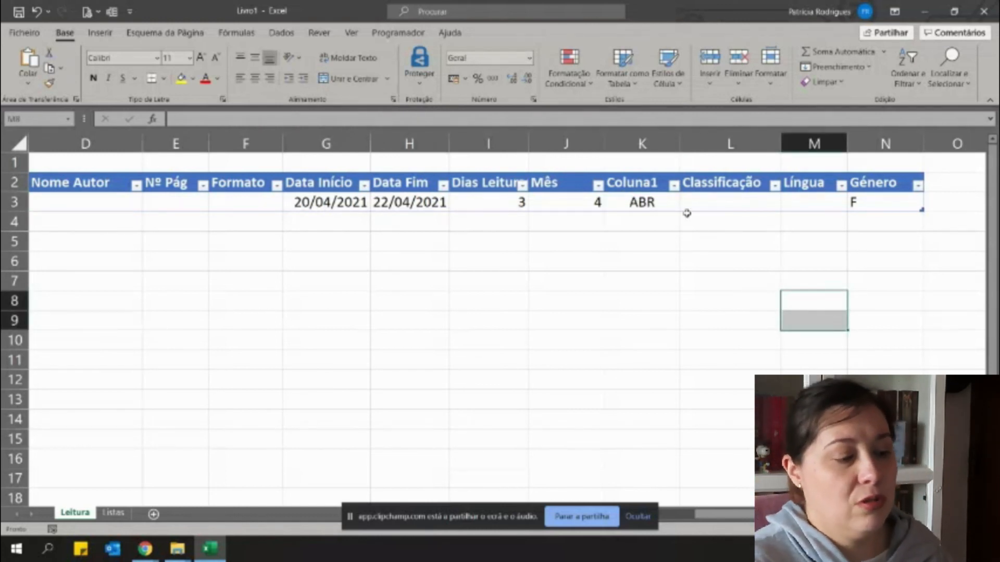
- Try deleting the entire Mês column J, and undo the deletion
left_click(566, 143)
right_click(566, 147)
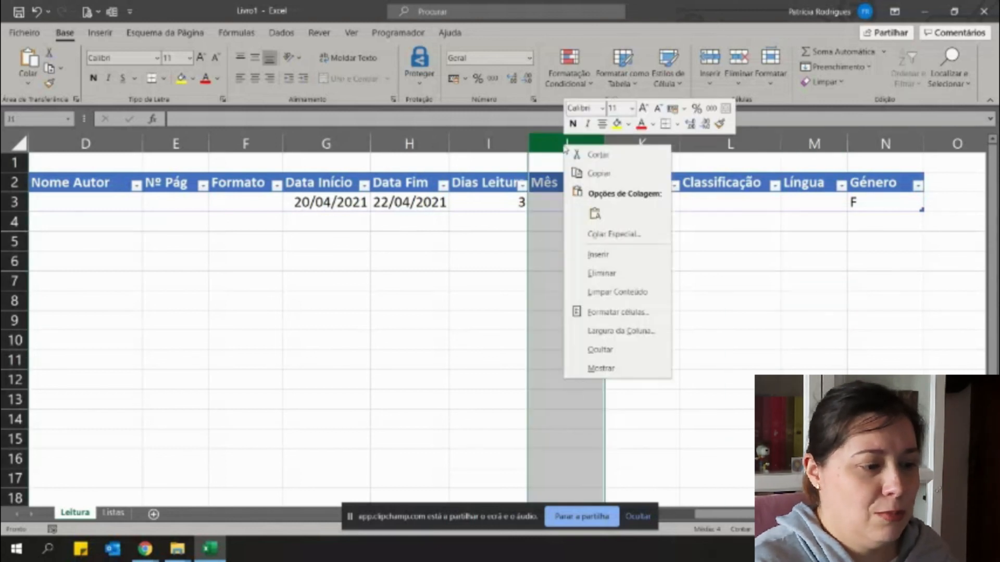
left_click(623, 274)
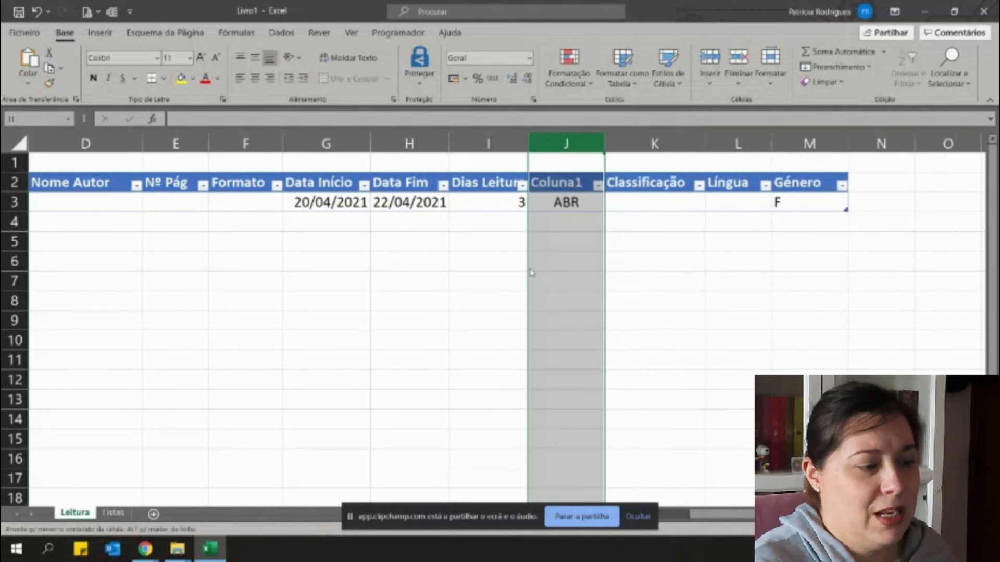
key("ctrl+z")
key("ctrl+z")
left_click(694, 287)
- Compare the formulas in Mês cell J3 and the neighbouring month-text cell K3
left_click(594, 203)
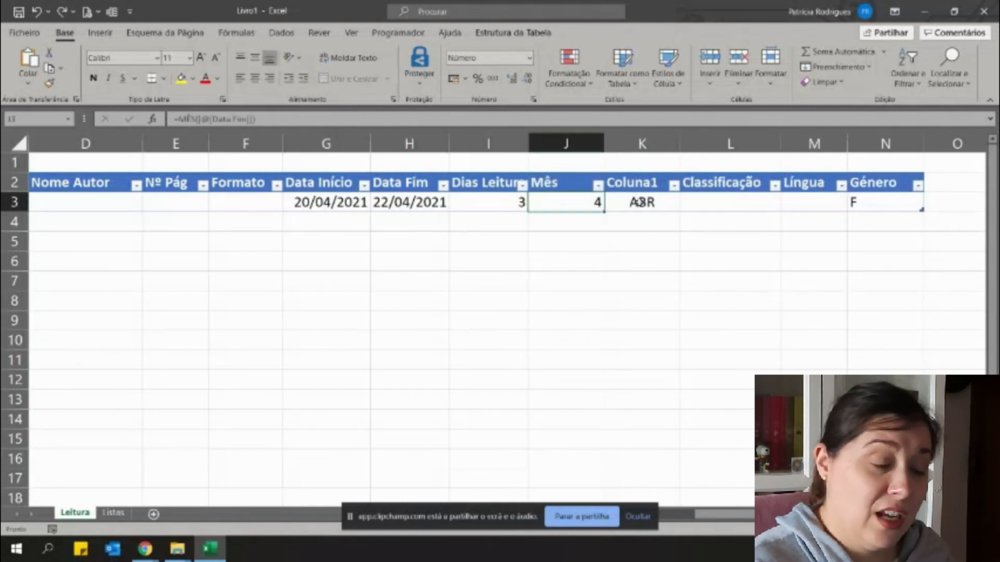
left_click(639, 203)
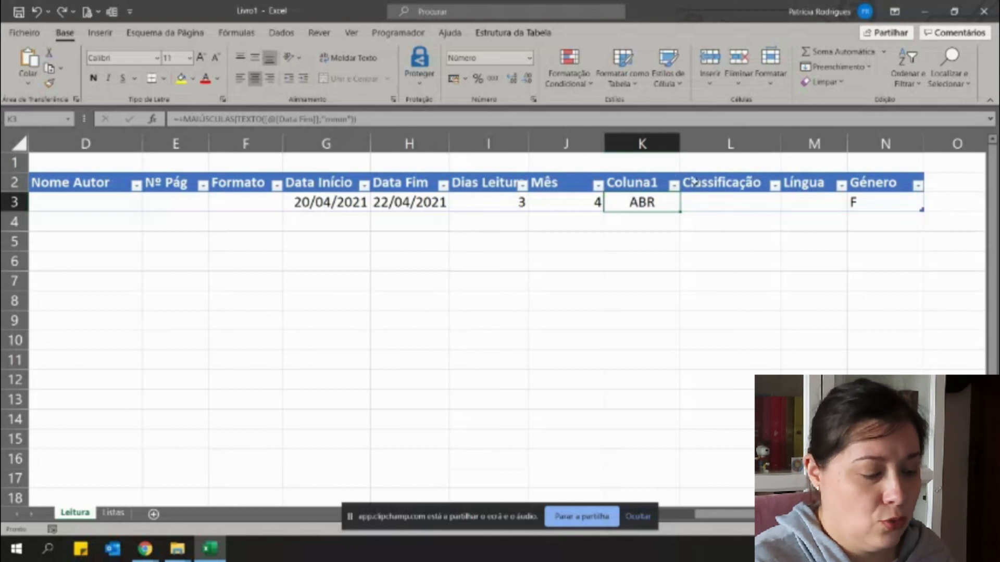
left_click(587, 198)
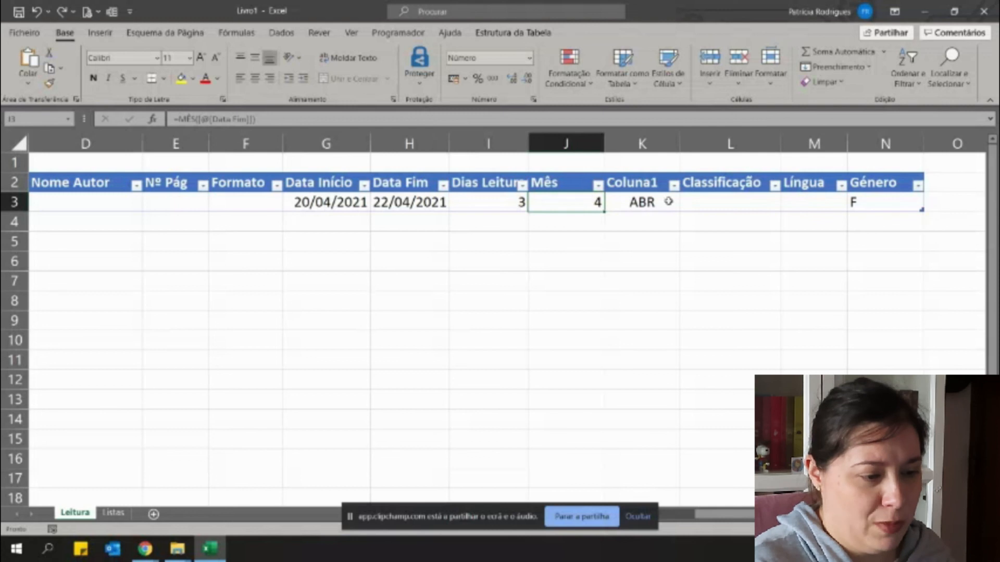
left_click(638, 202)
scroll(638, 202, "left", 3)
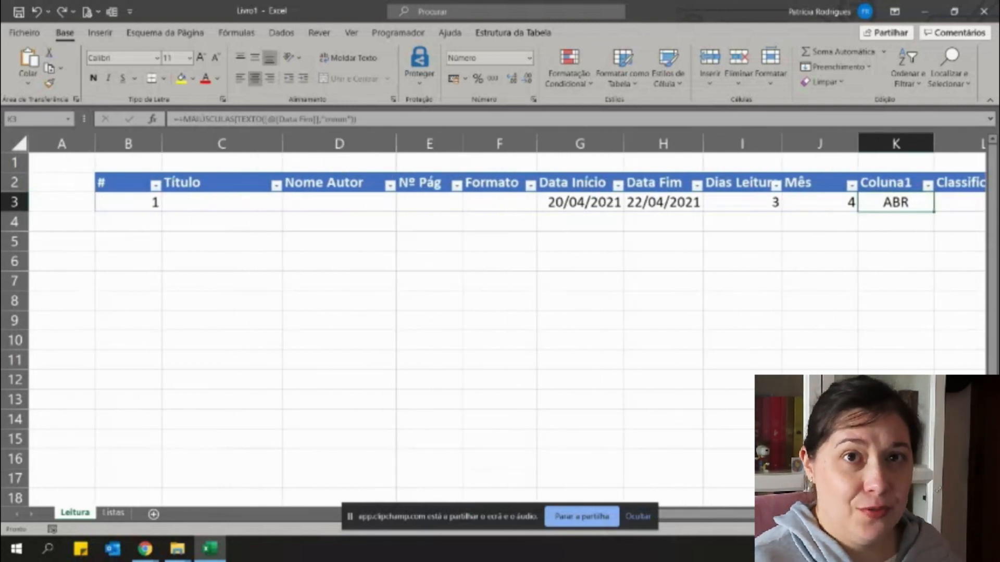